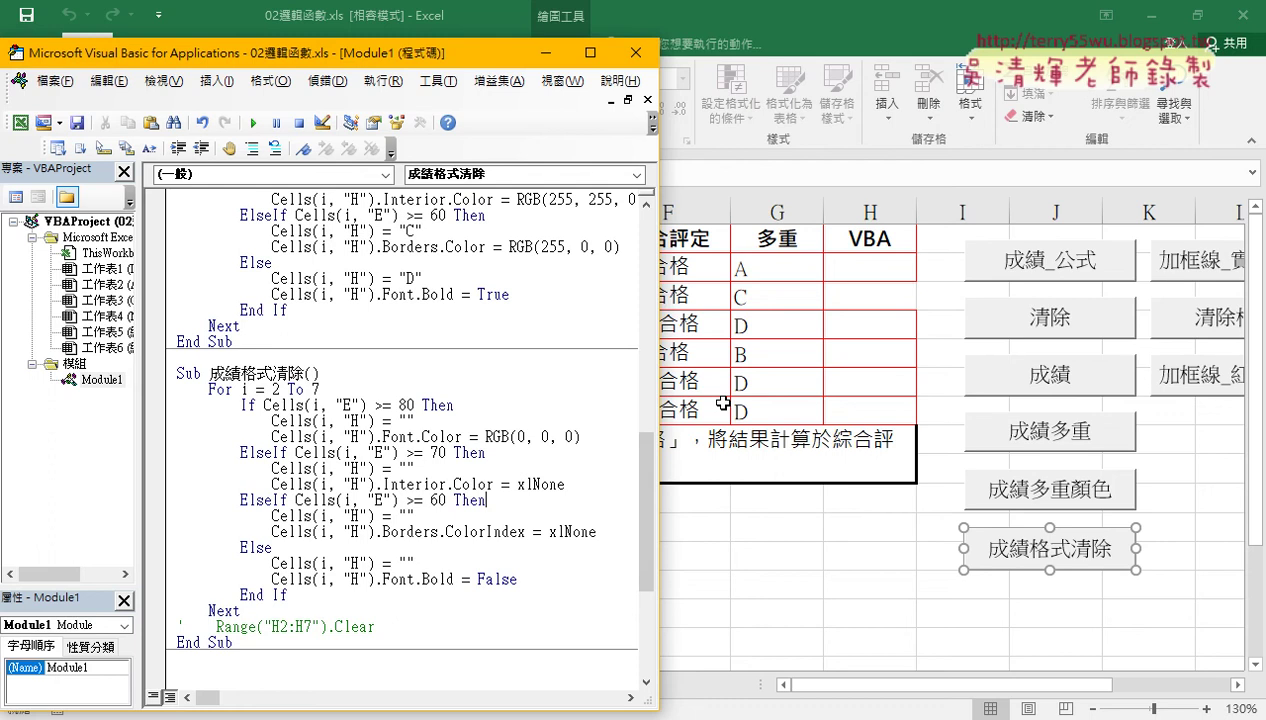
# Test the 清除框線 and 加框線_實線紅色 buttons, leave the table unbordered, and show the 開發人員 tab
pyautogui.click(845, 584)
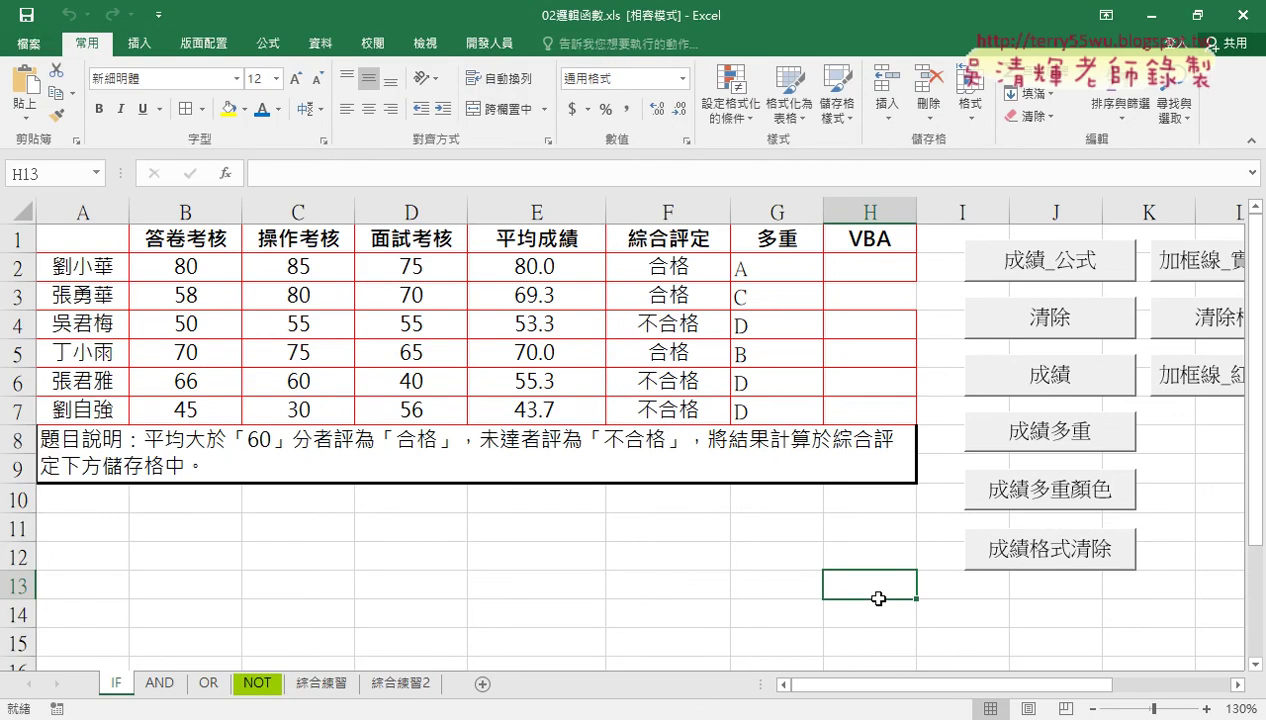
pyautogui.click(1188, 318)
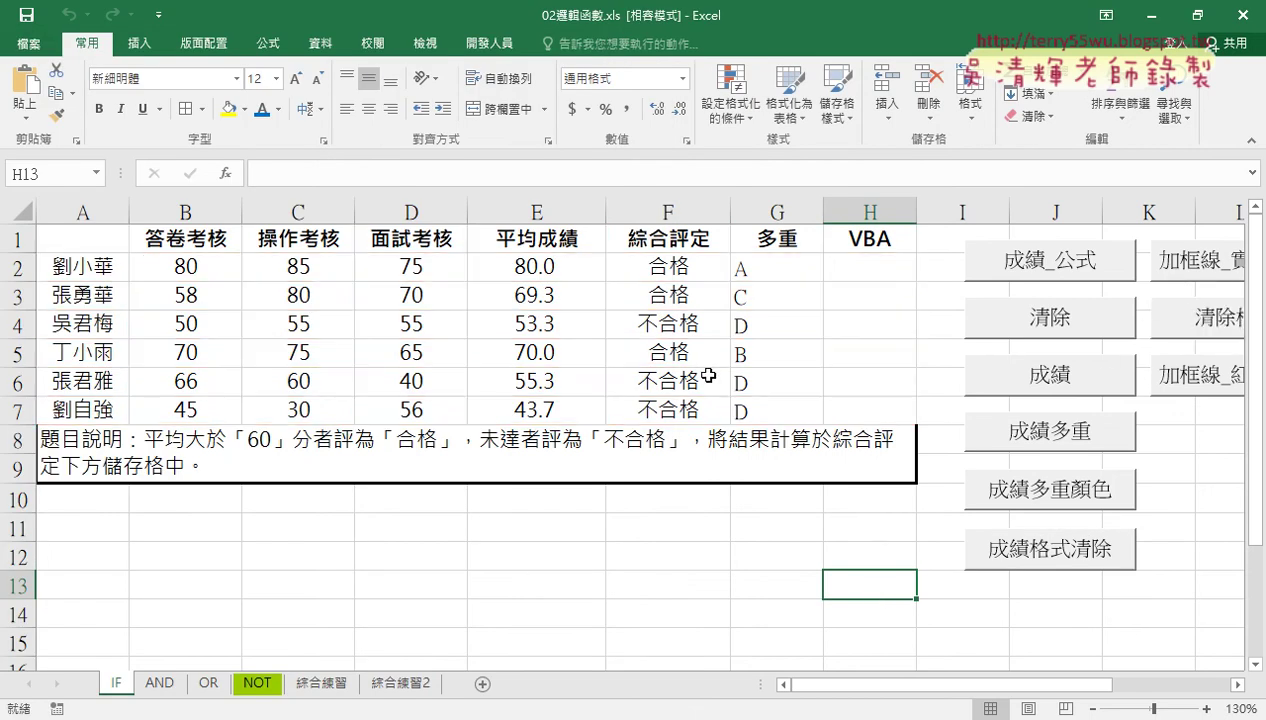
pyautogui.click(1226, 264)
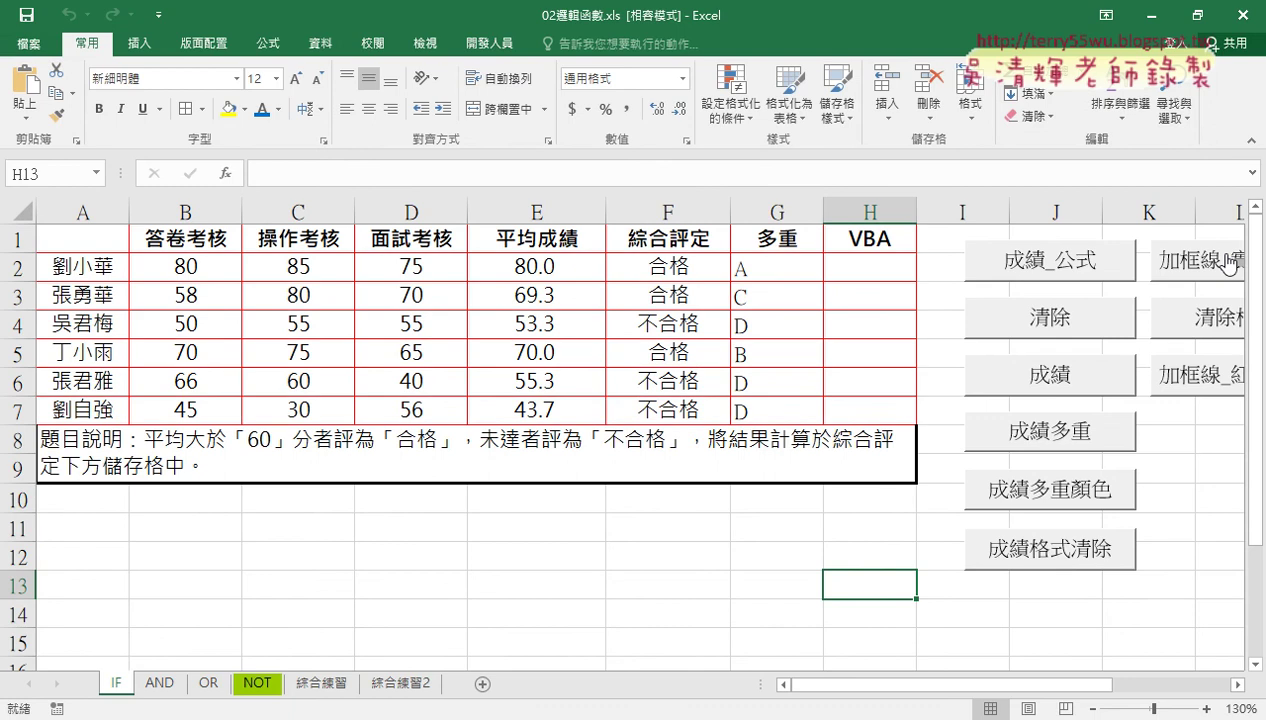
pyautogui.click(1210, 326)
pyautogui.click(1193, 372)
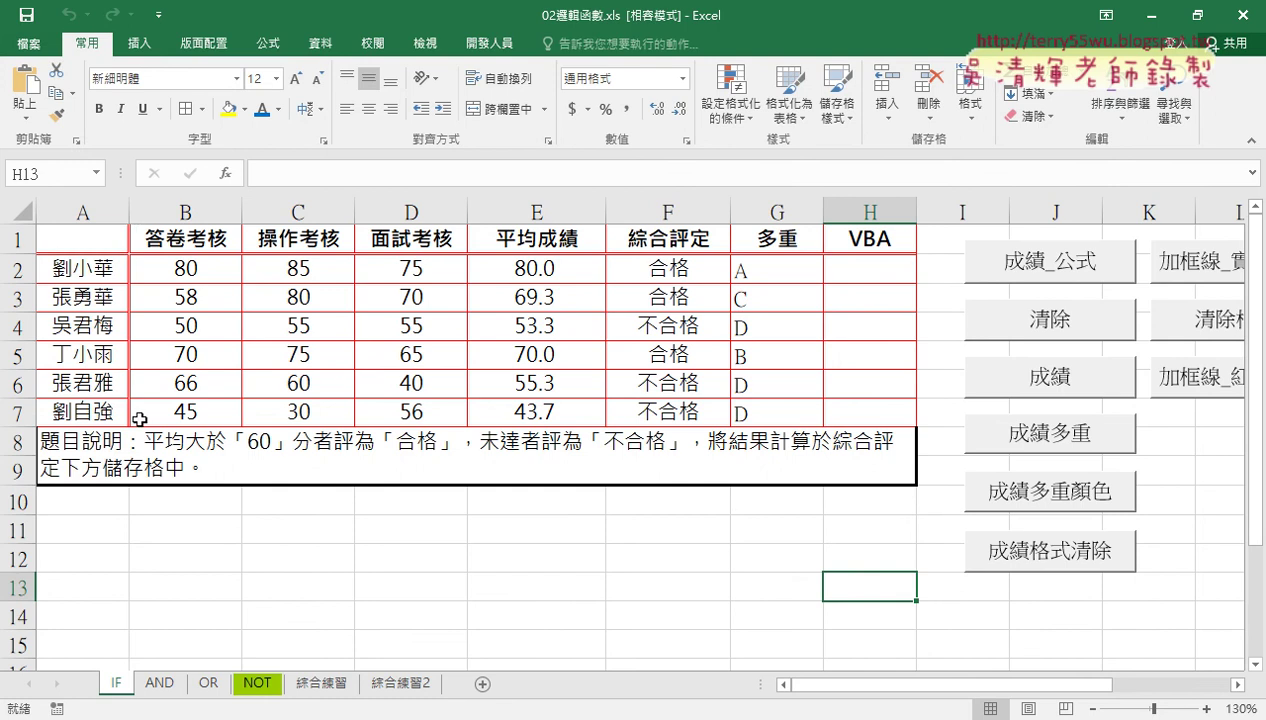
pyautogui.click(1207, 335)
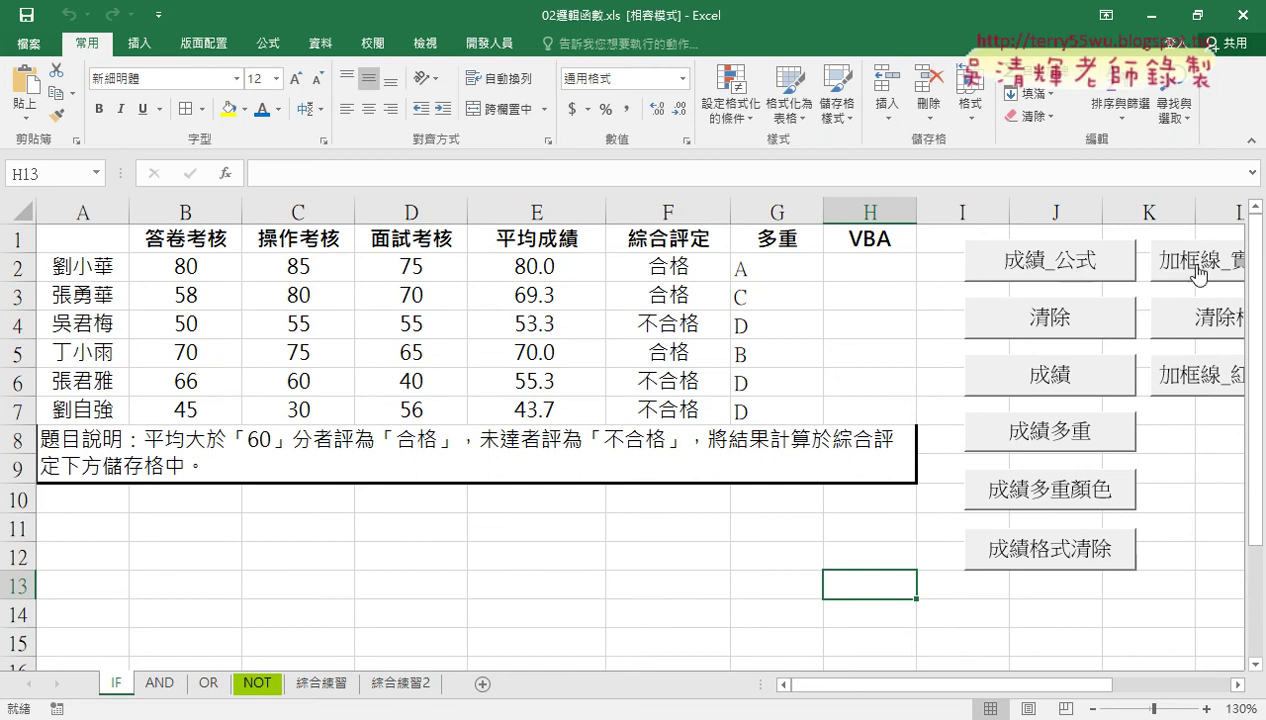
pyautogui.click(489, 43)
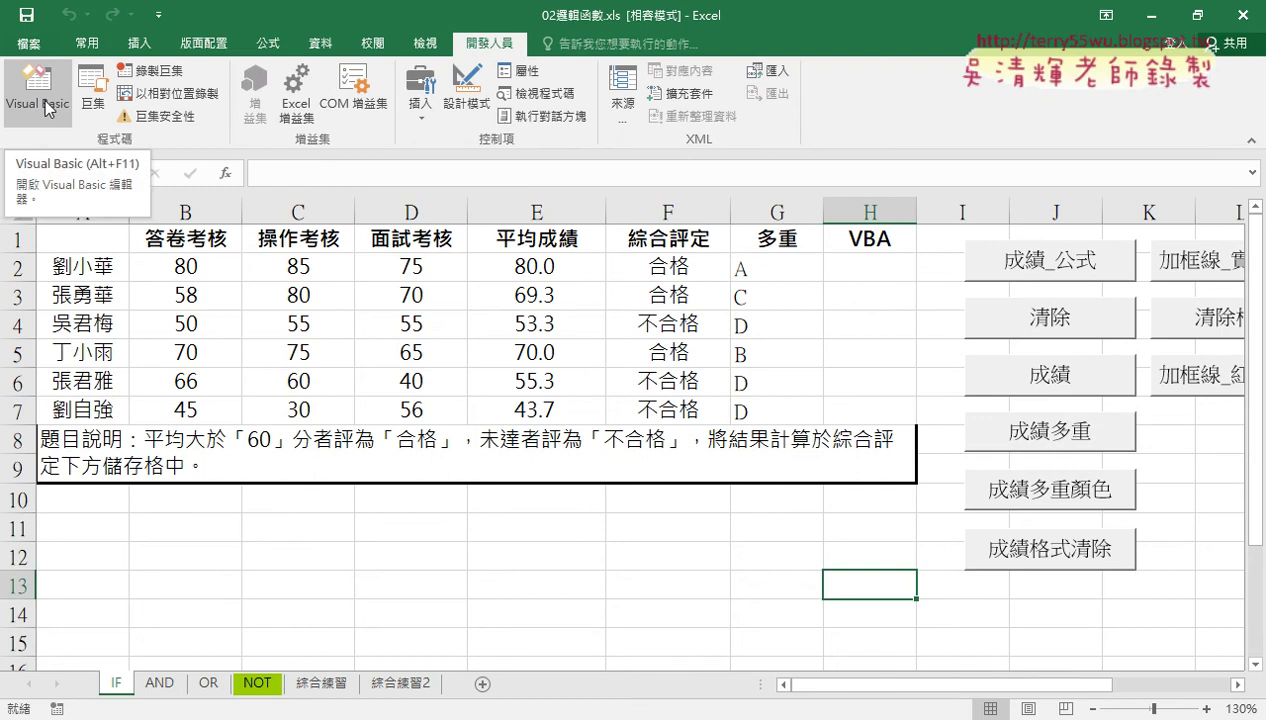
# In the Visual Basic editor, delete the three border procedures' code, keeping an empty Sub 加框線_實線紅色
pyautogui.moveTo(835, 686); pyautogui.dragTo(869, 693)
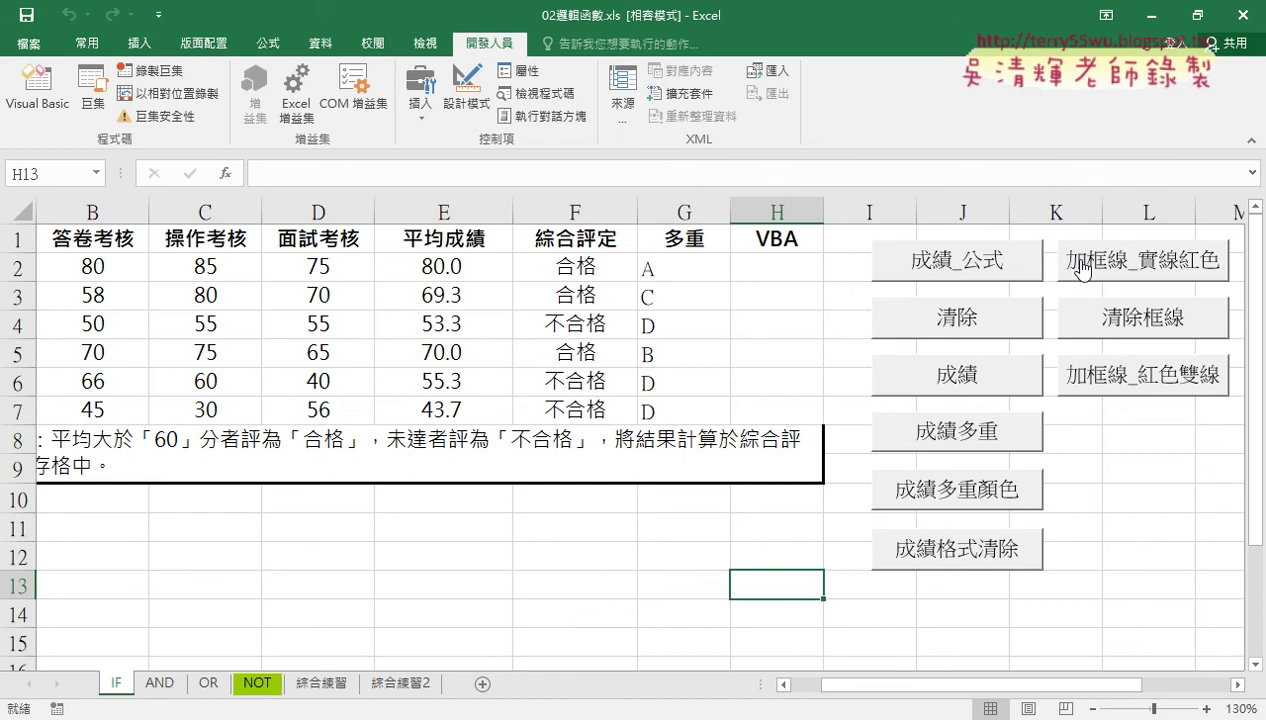
pyautogui.click(53, 110)
pyautogui.scroll(-2, 352, 408)
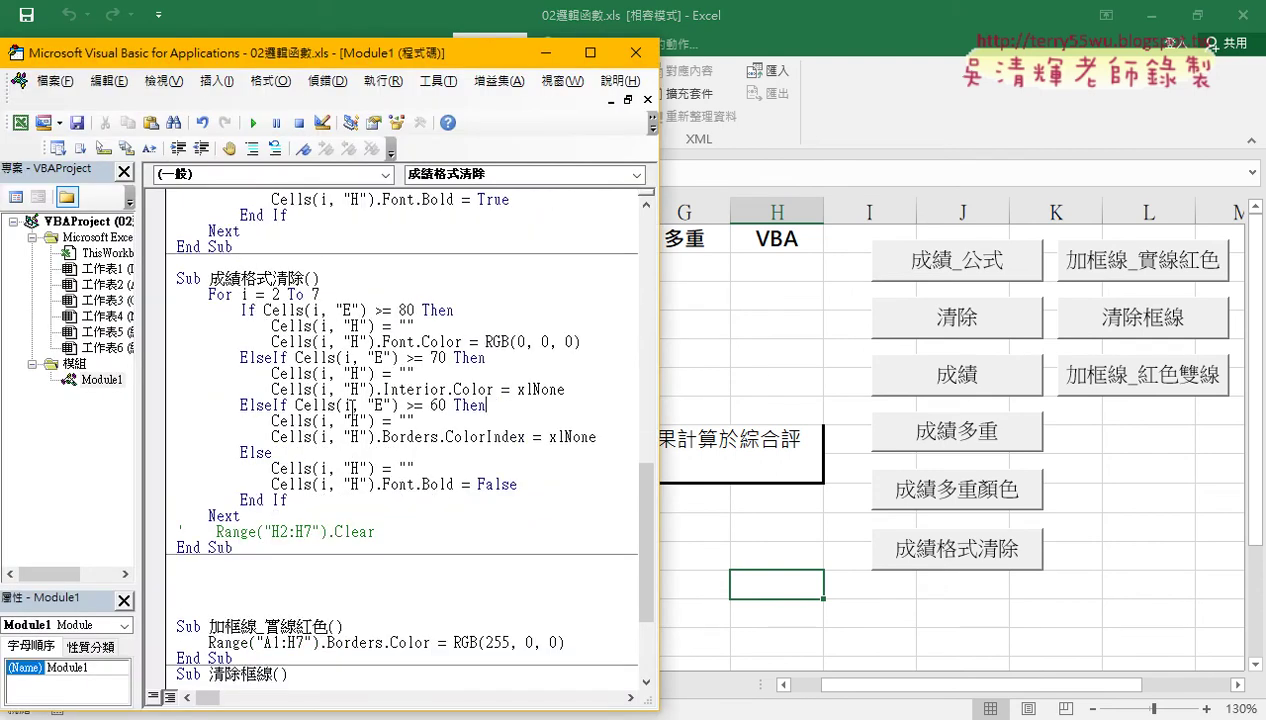
pyautogui.scroll(-3, 352, 408)
pyautogui.scroll(-1, 362, 457)
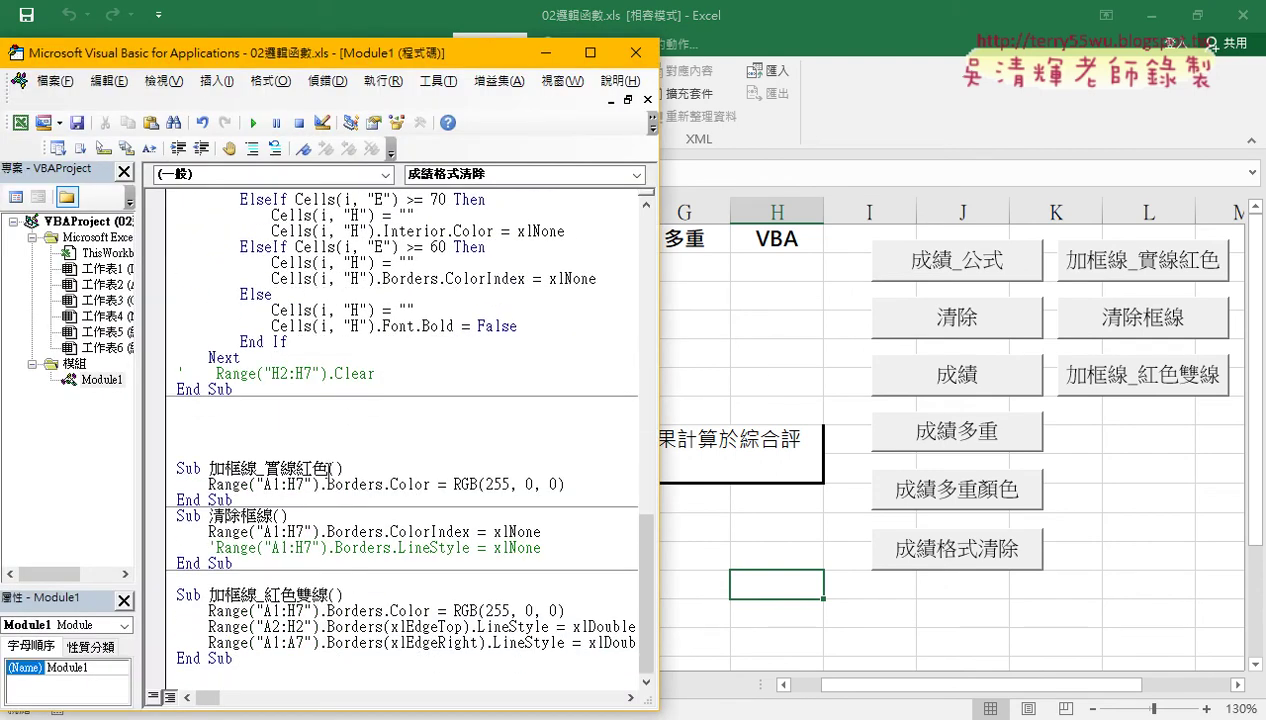
pyautogui.moveTo(330, 468); pyautogui.dragTo(240, 660)
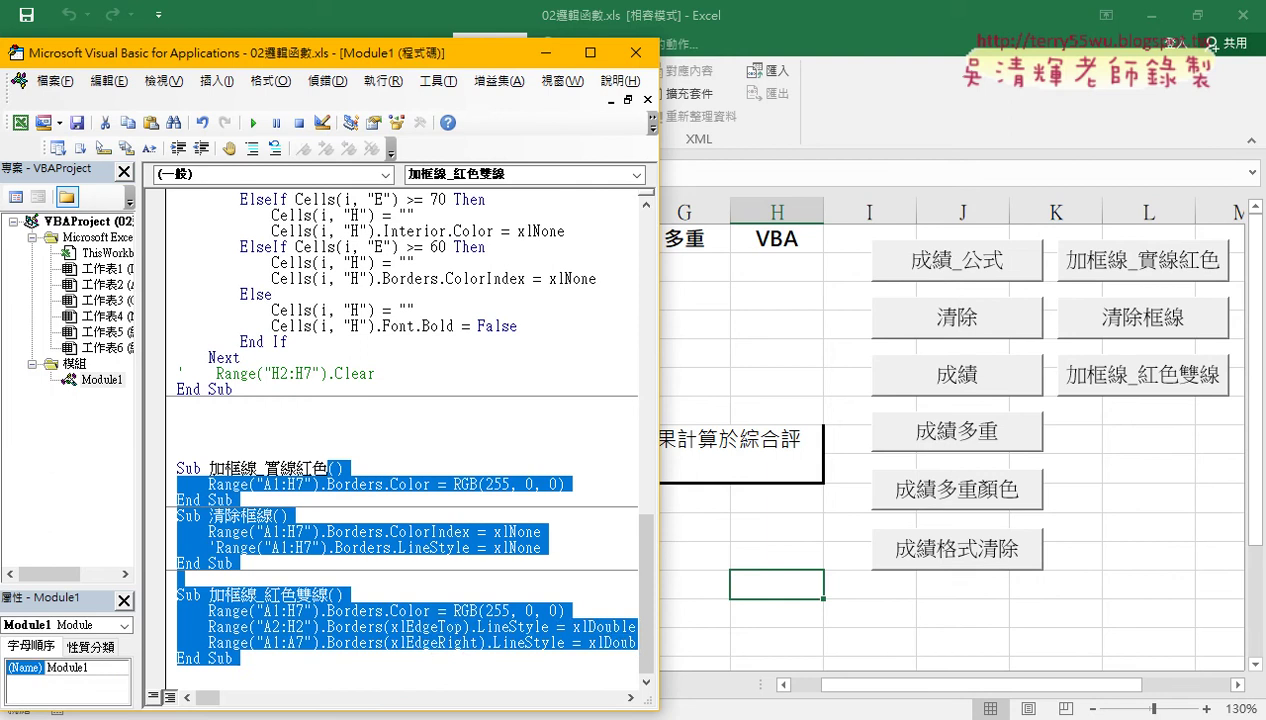
pyautogui.press('Delete')
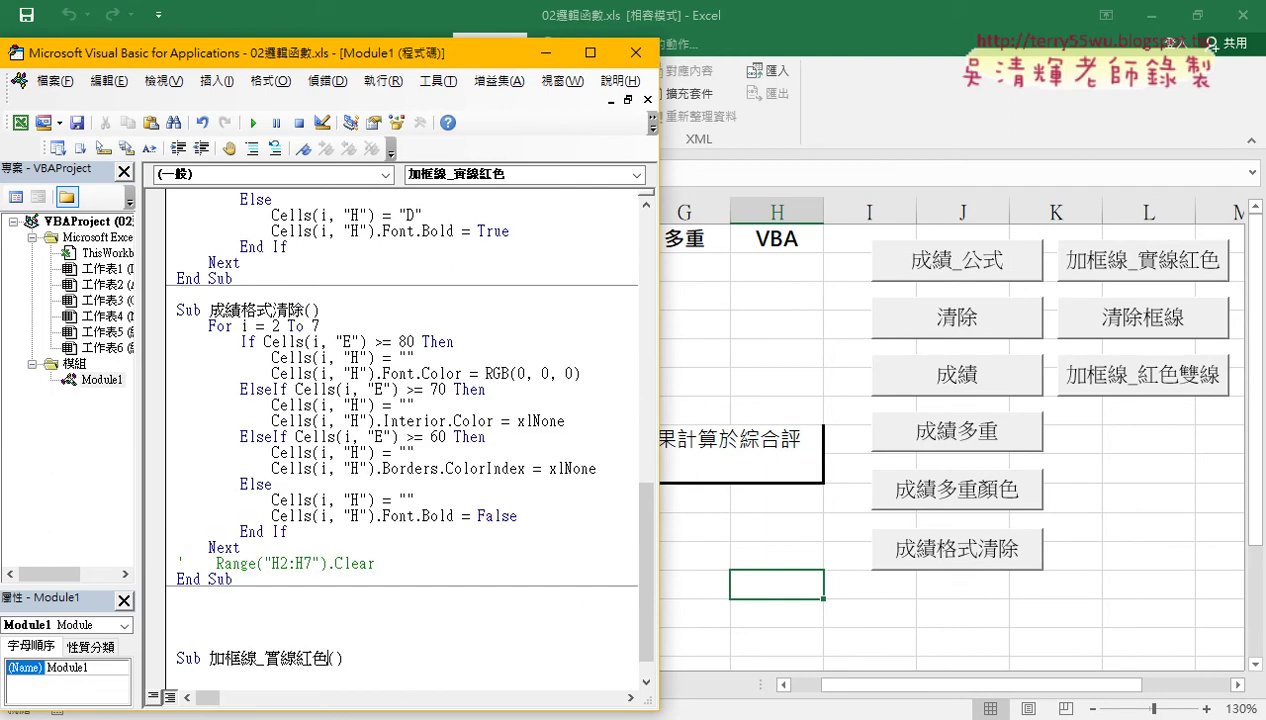
pyautogui.press('Delete')
pyautogui.press('Delete')
pyautogui.press('Delete')
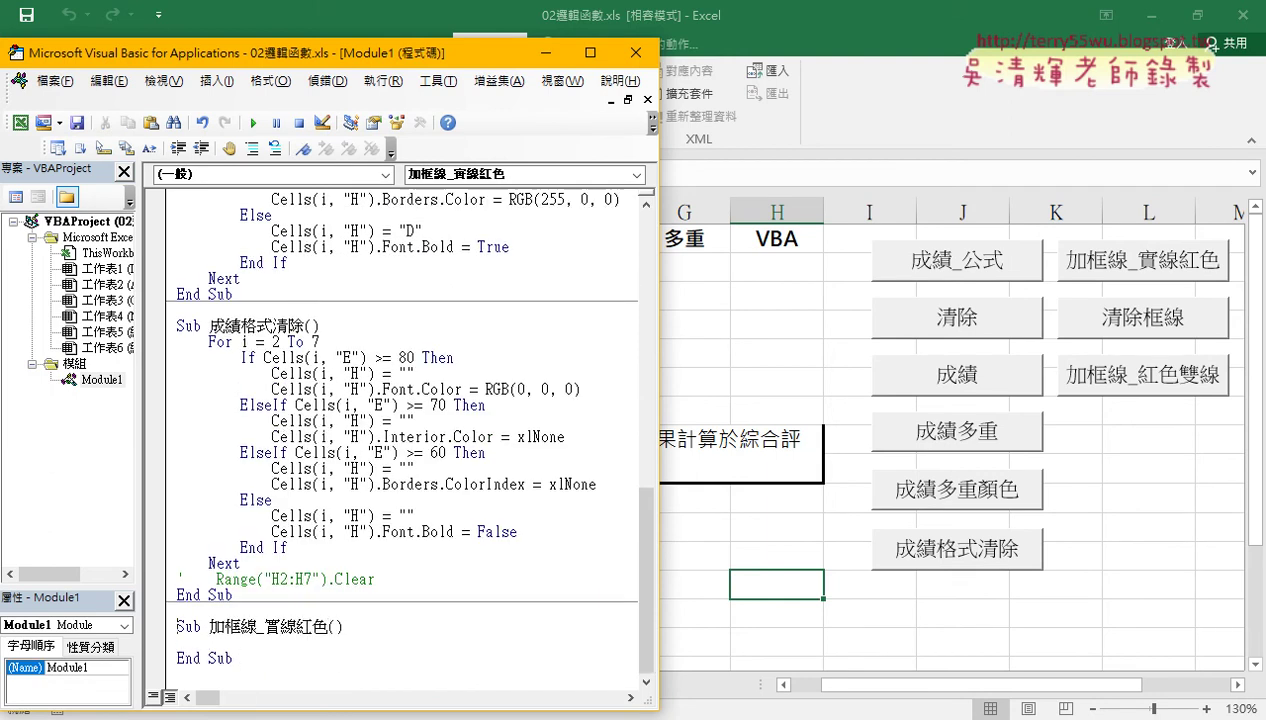
pyautogui.press('Right')
# Indent the empty line inside the procedure and return to the Excel worksheet
pyautogui.click(320, 647)
pyautogui.press('Tab')
pyautogui.moveTo(378, 63); pyautogui.dragTo(508, 47)
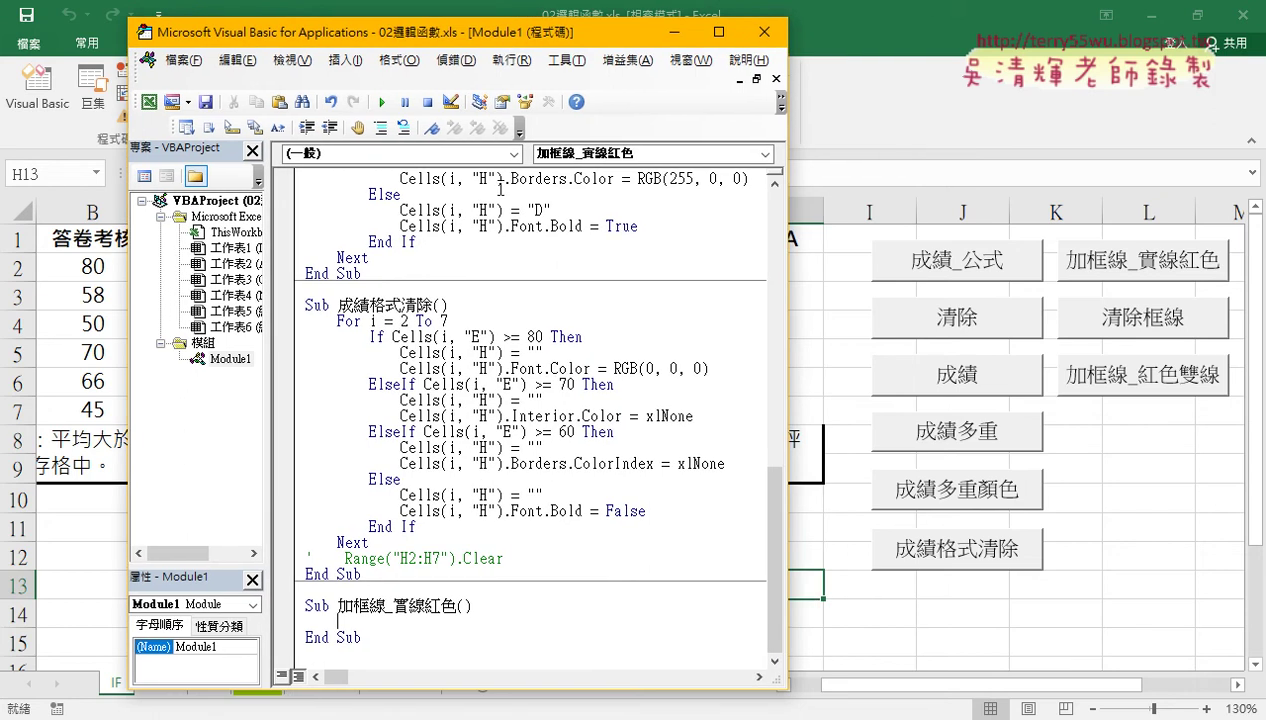
pyautogui.click(893, 601)
pyautogui.moveTo(868, 690); pyautogui.dragTo(838, 693)
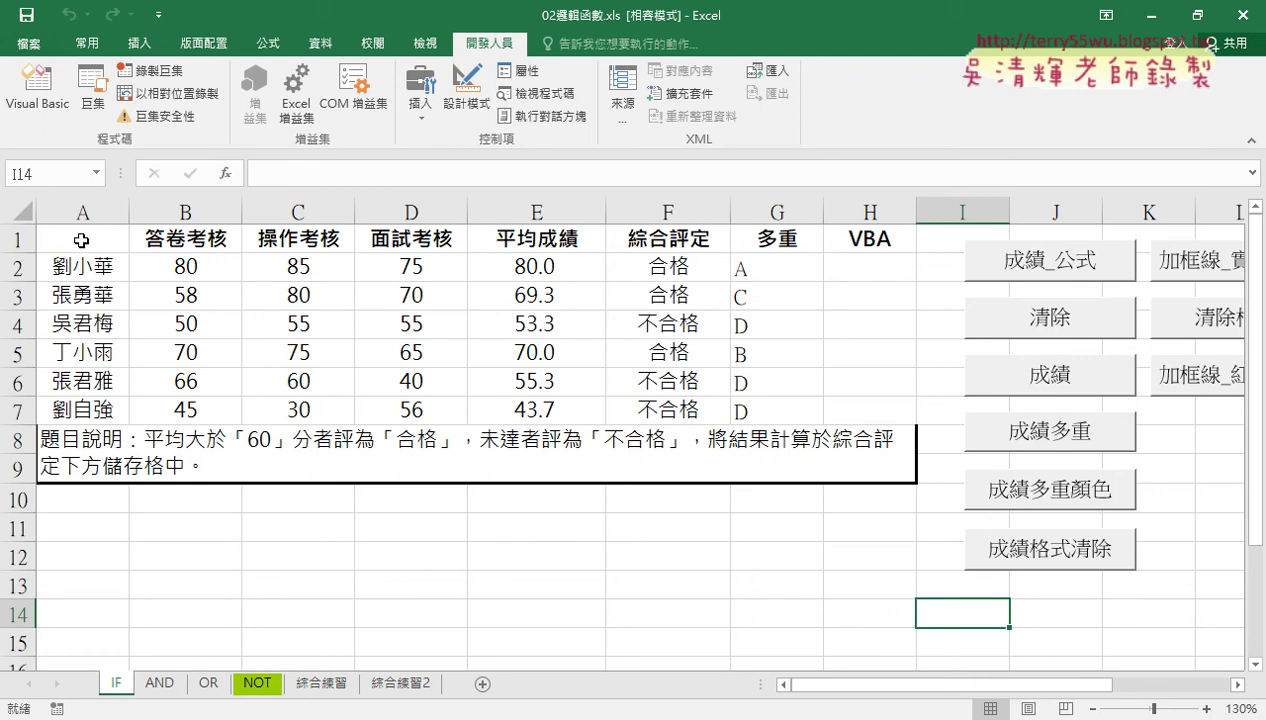
# Select A1:H7 and write Range("A1:H7").Borders.Color = RGB(255, 0, 0) in 加框線_實線紅色
pyautogui.click(82, 240)
pyautogui.moveTo(82, 240); pyautogui.dragTo(876, 409)
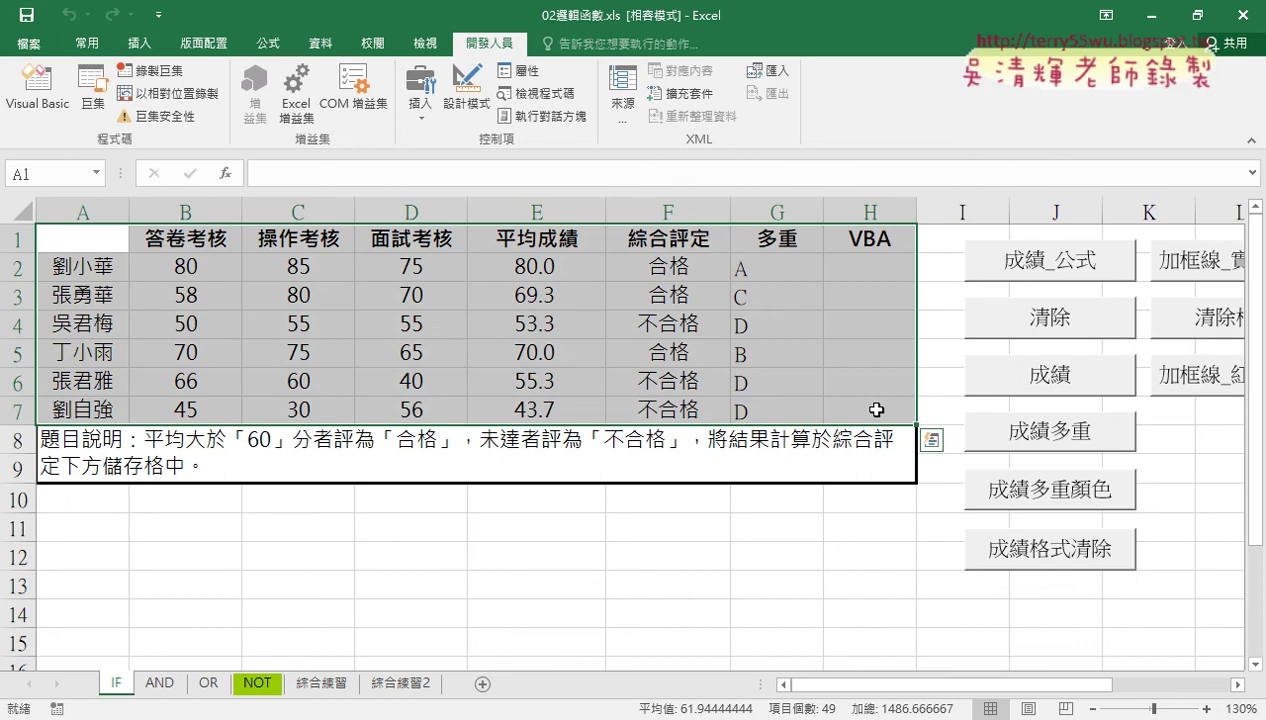
pyautogui.click(37, 88)
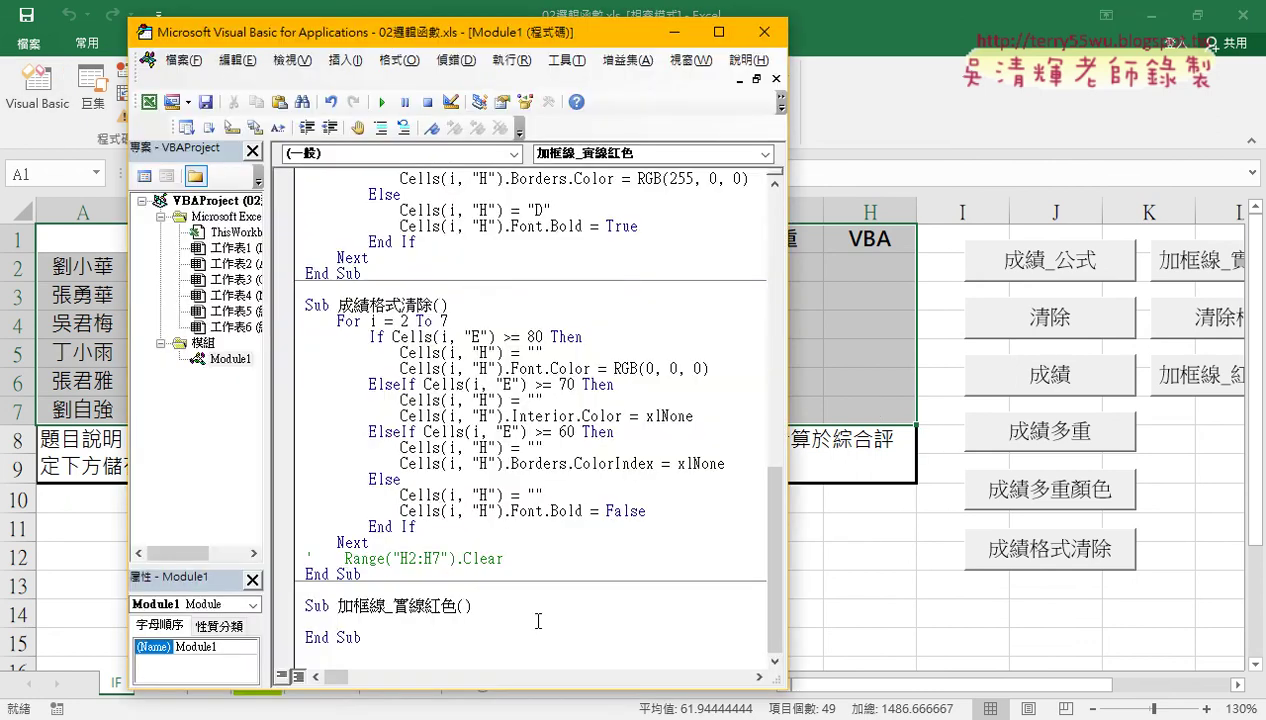
pyautogui.write('ran')
pyautogui.write('ge')
pyautogui.write('("')
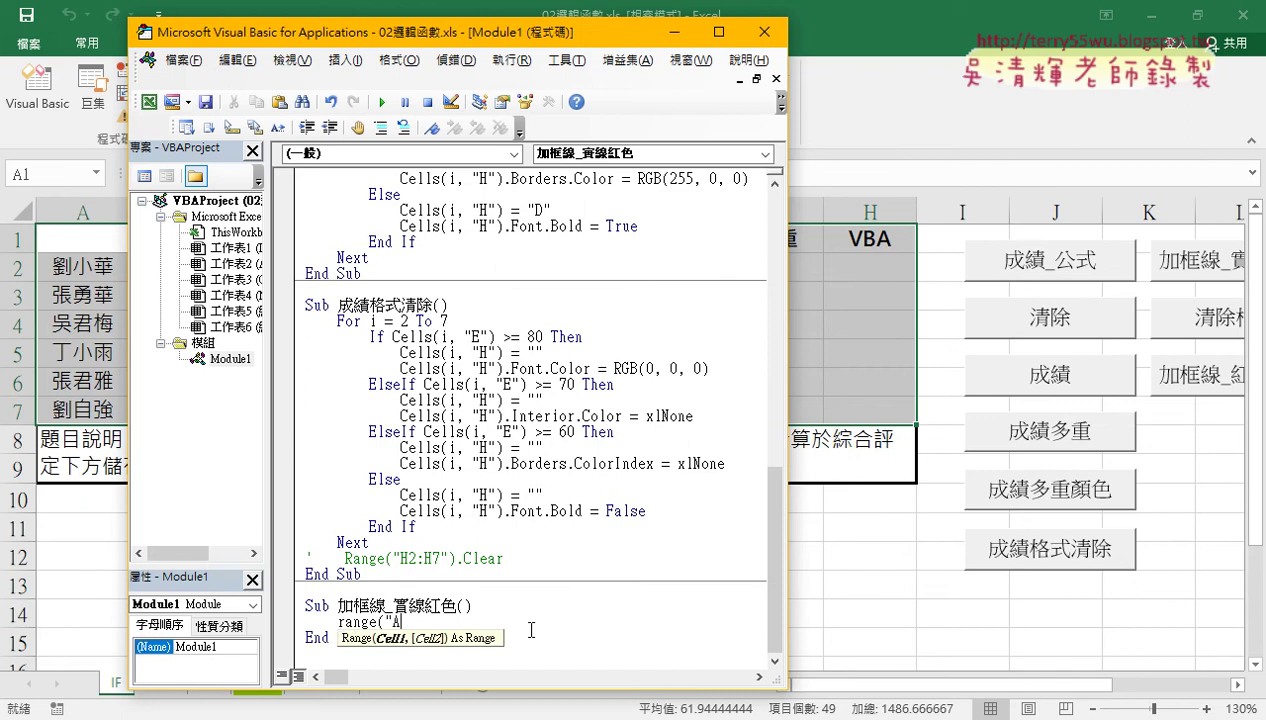
pyautogui.write('A1:H')
pyautogui.write('7")')
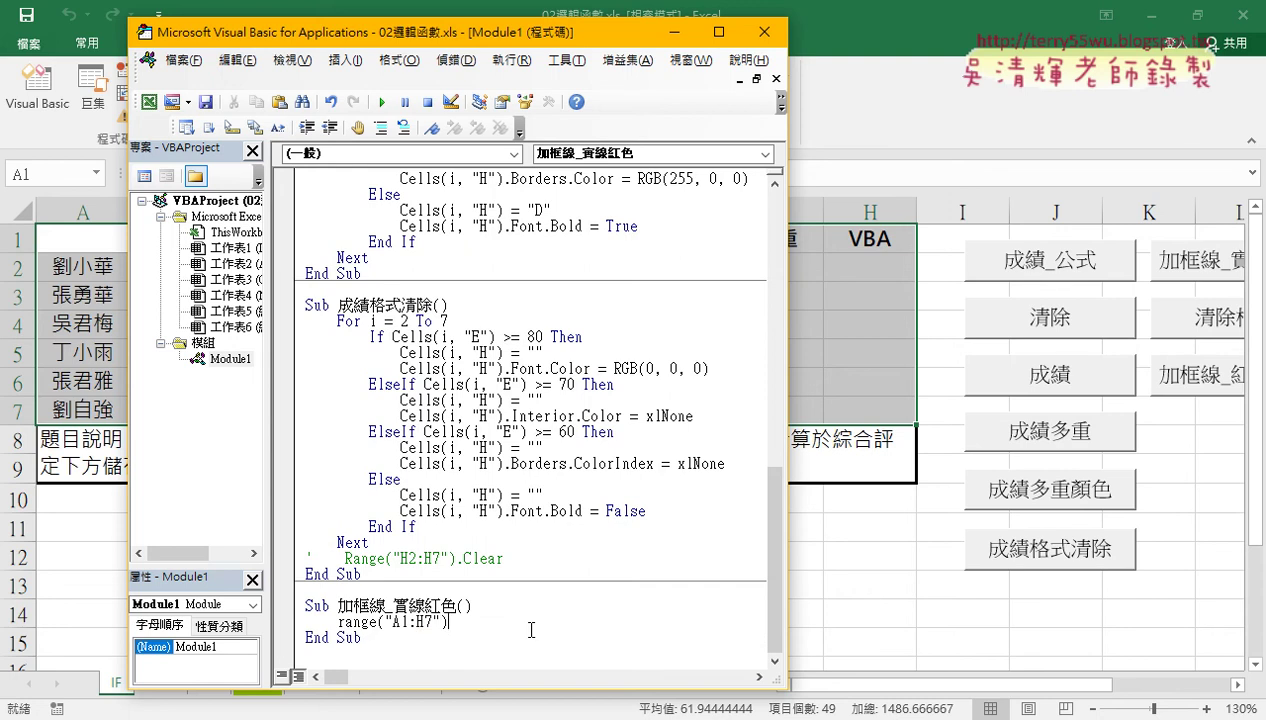
pyautogui.write('.')
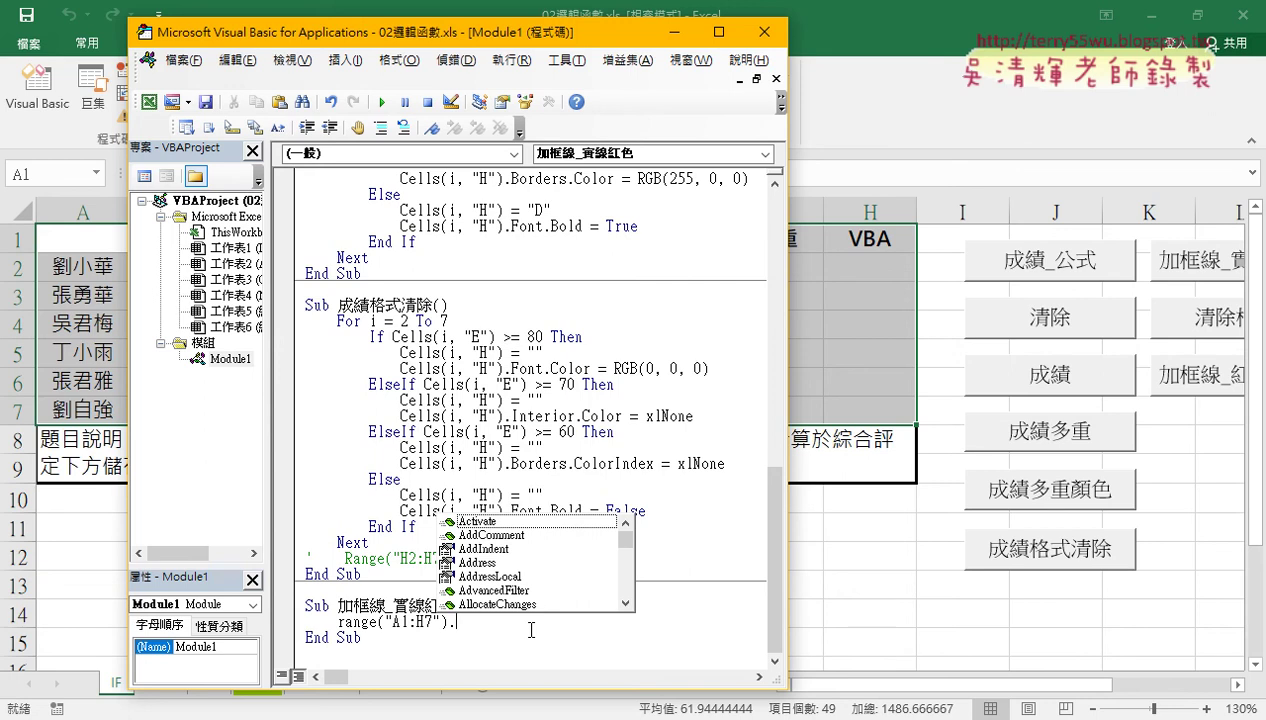
pyautogui.write('B')
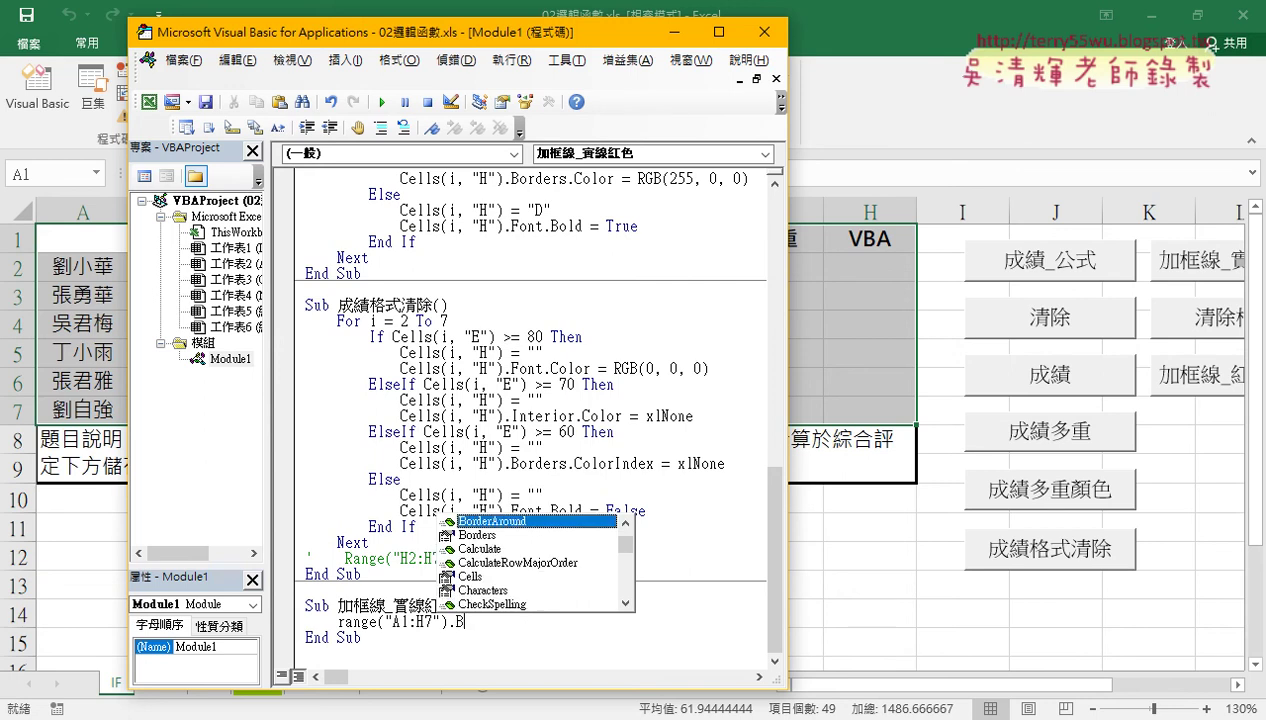
pyautogui.press('Down')
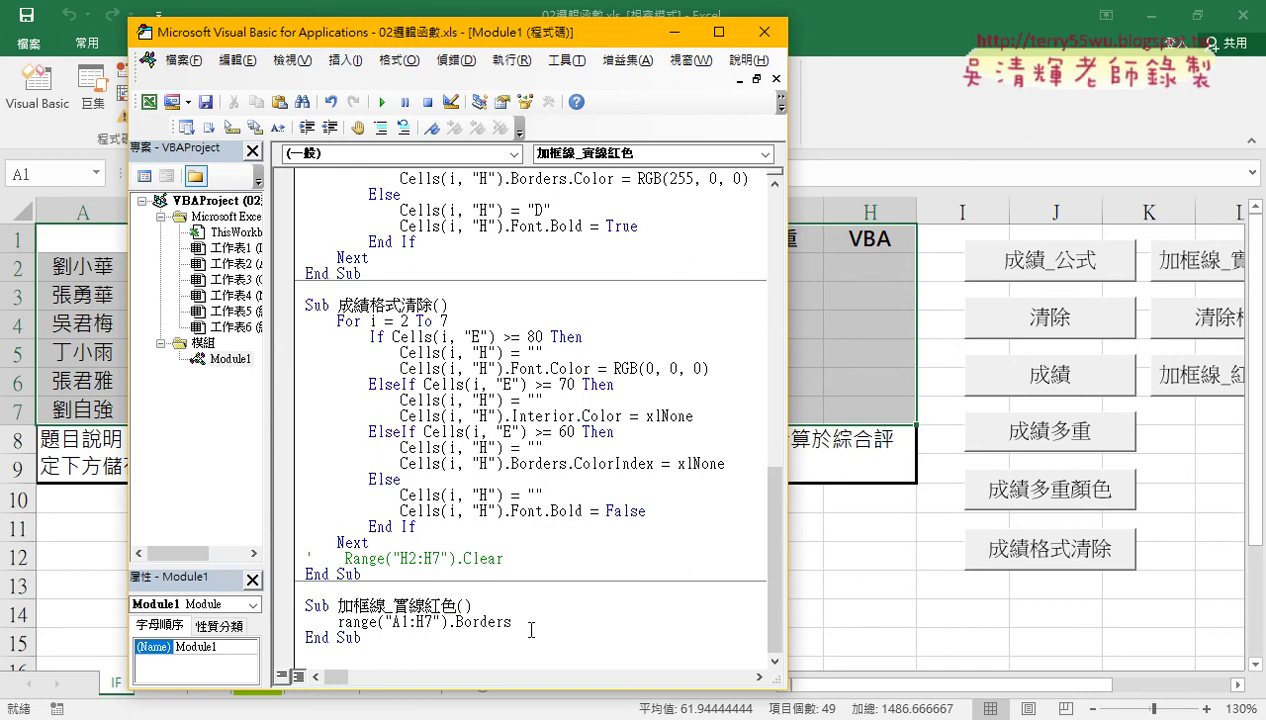
pyautogui.write('.')
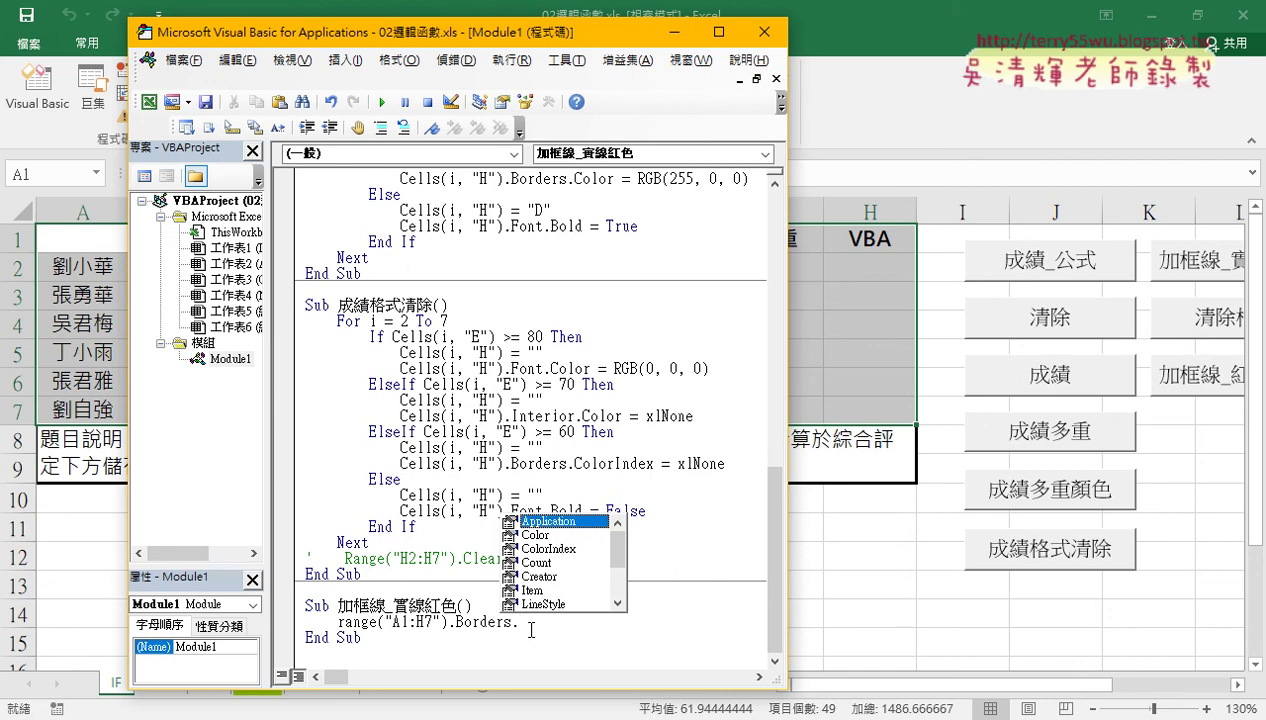
pyautogui.write('Color')
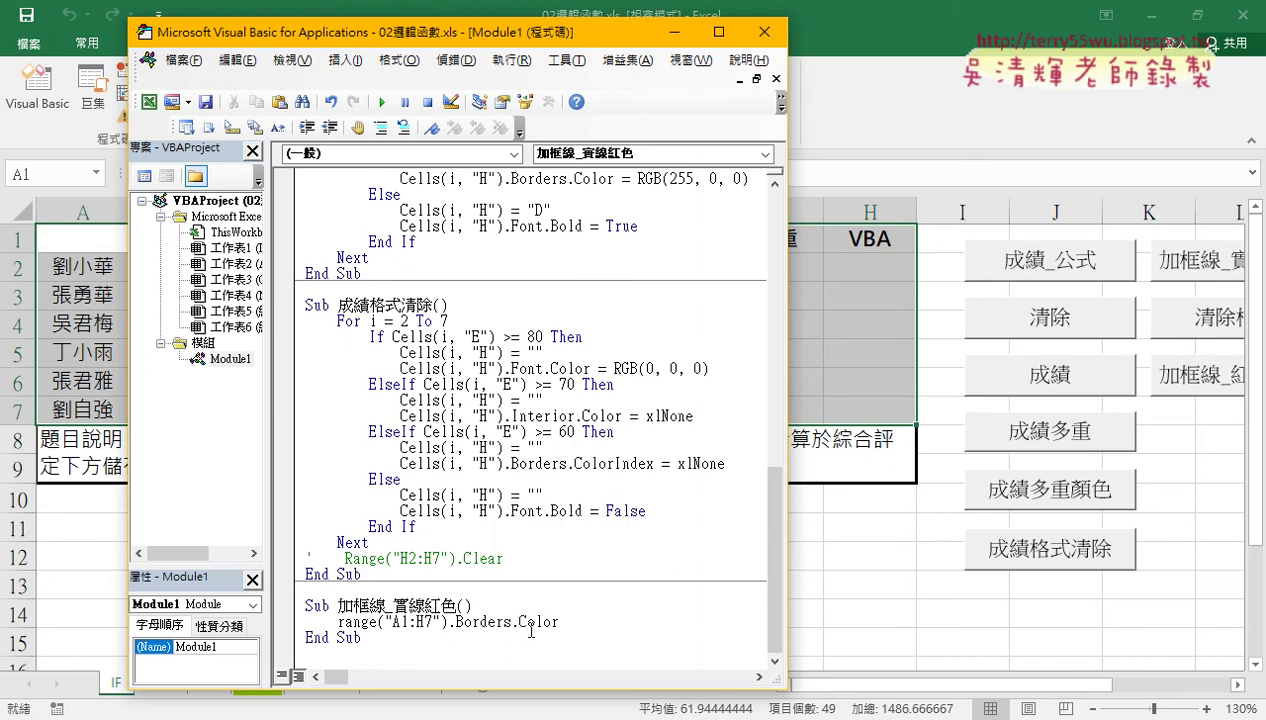
pyautogui.write(' =rg')
pyautogui.write('b(')
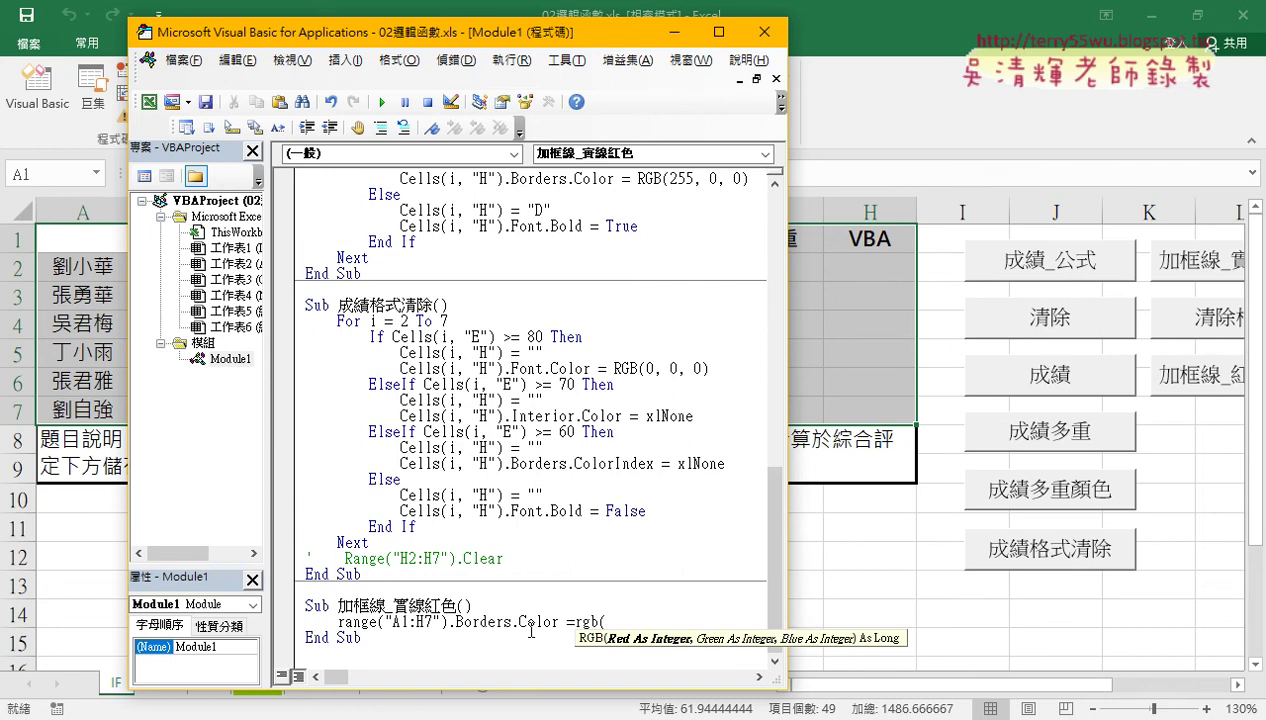
pyautogui.write('255,')
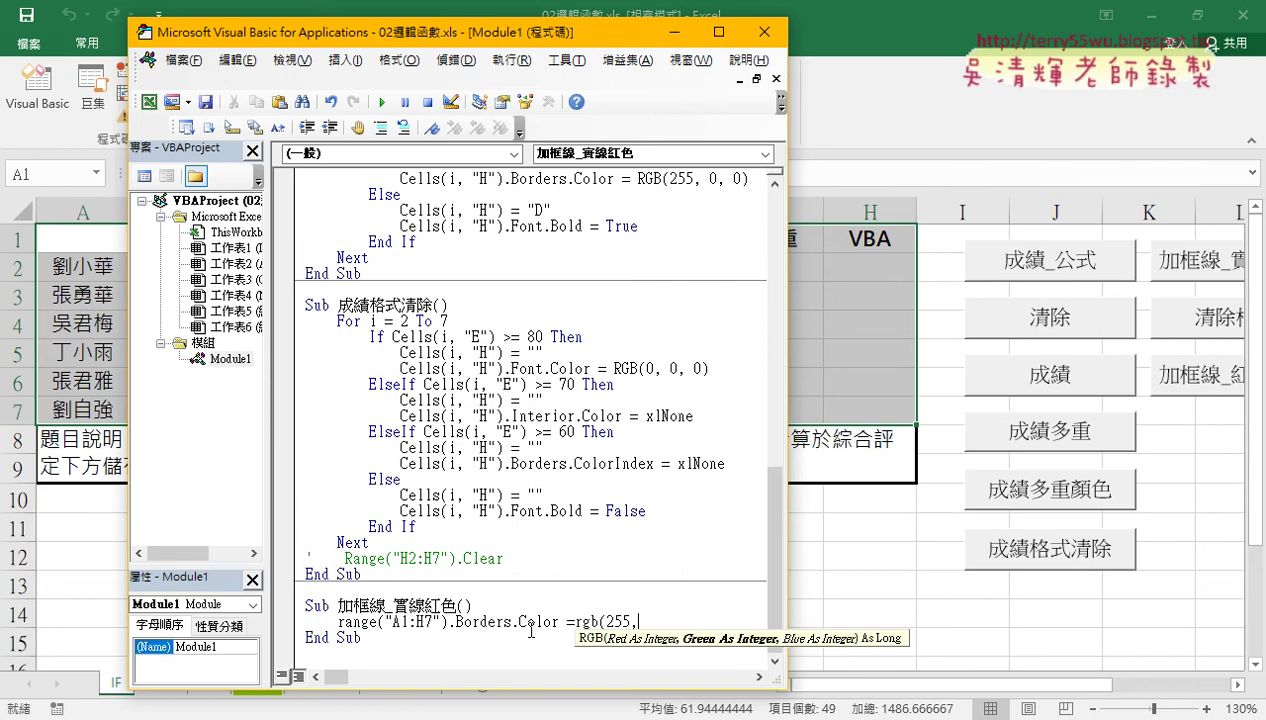
pyautogui.write('0,0')
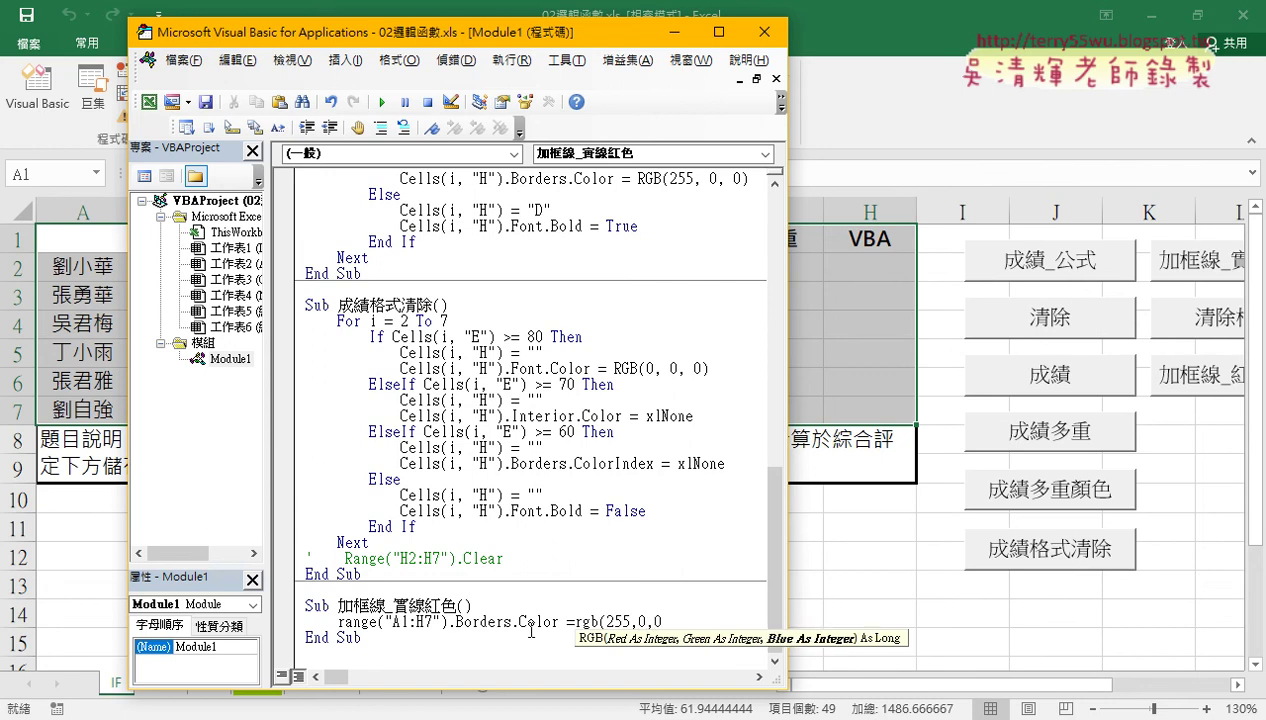
pyautogui.write(')')
pyautogui.click(513, 415)
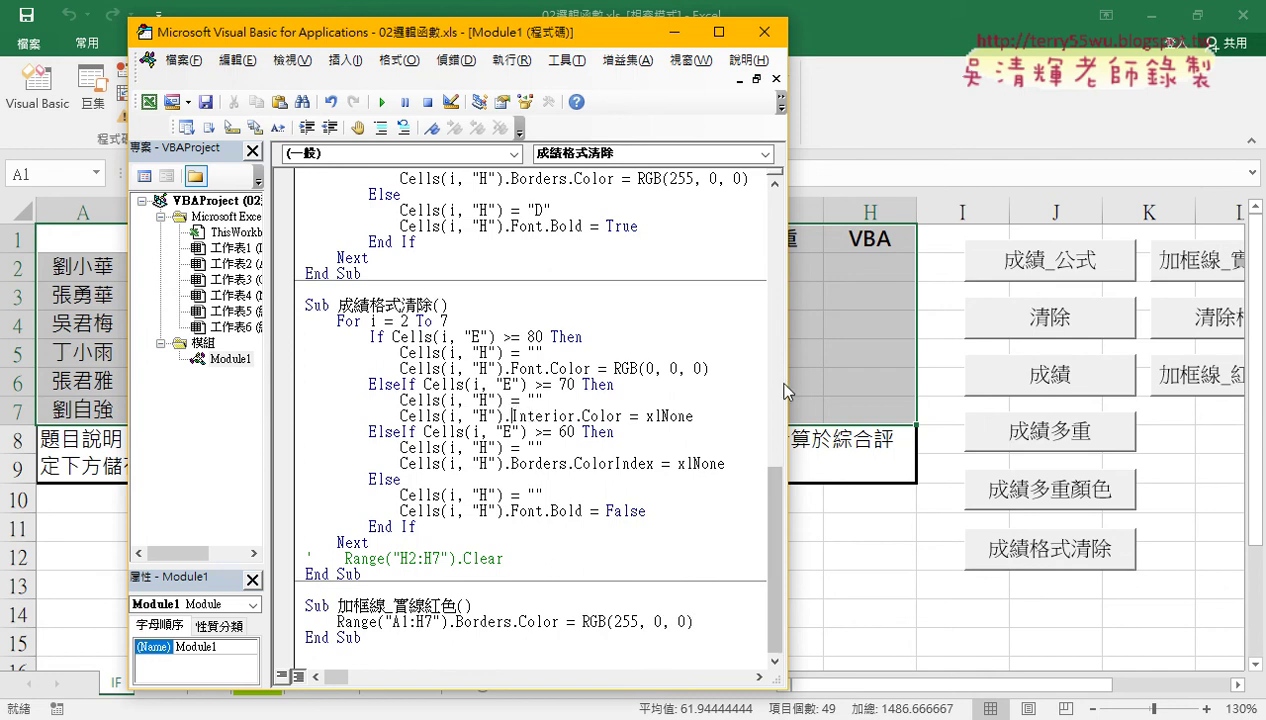
# Resize the editor window and run 加框線_實線紅色 to draw red borders on A1:H7
pyautogui.moveTo(786, 386); pyautogui.dragTo(641, 383)
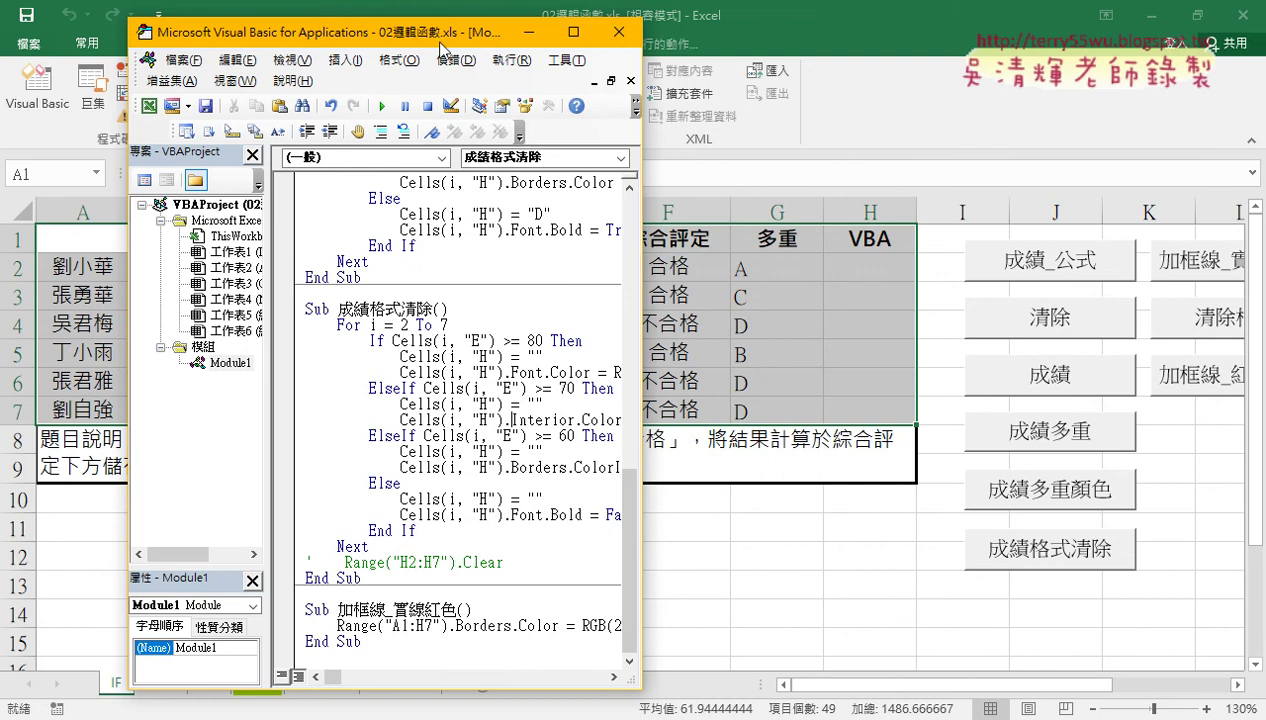
pyautogui.moveTo(439, 45); pyautogui.dragTo(510, 45)
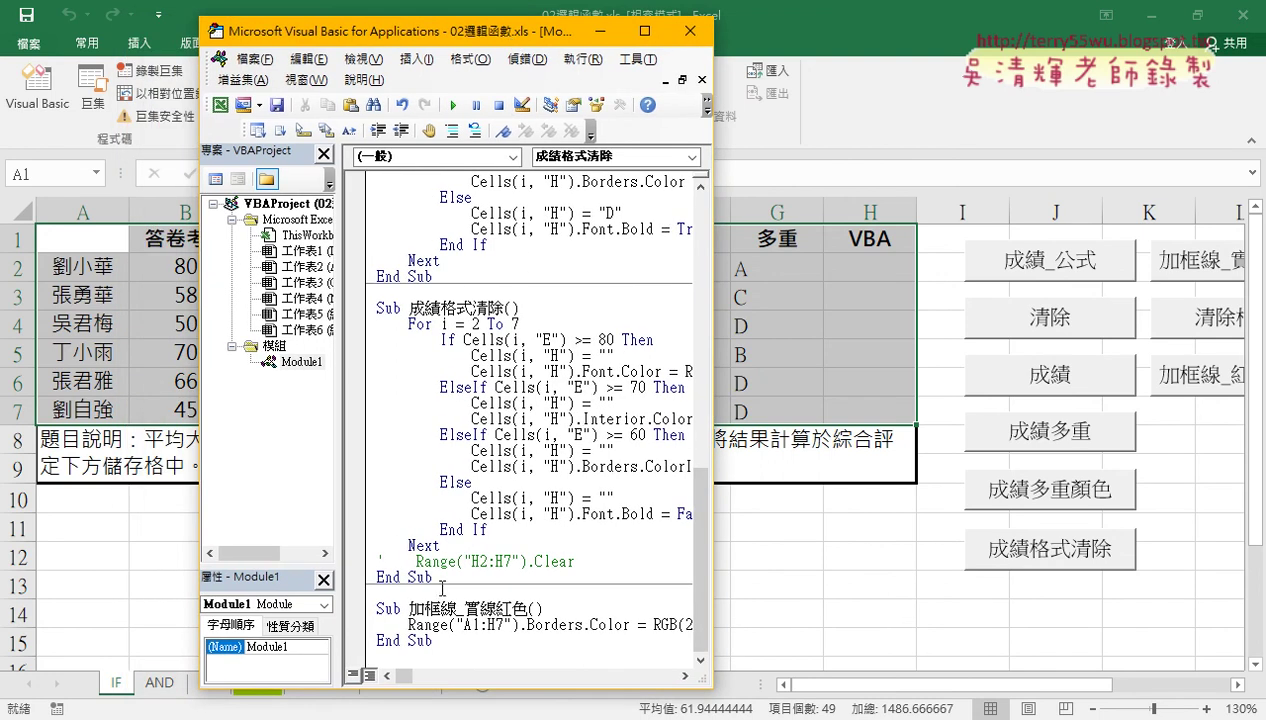
pyautogui.moveTo(342, 505); pyautogui.dragTo(297, 503)
pyautogui.moveTo(712, 630)
pyautogui.mouseDown()
pyautogui.moveTo(763, 630)
pyautogui.moveTo(364, 626)
pyautogui.mouseUp()
pyautogui.click(722, 626)
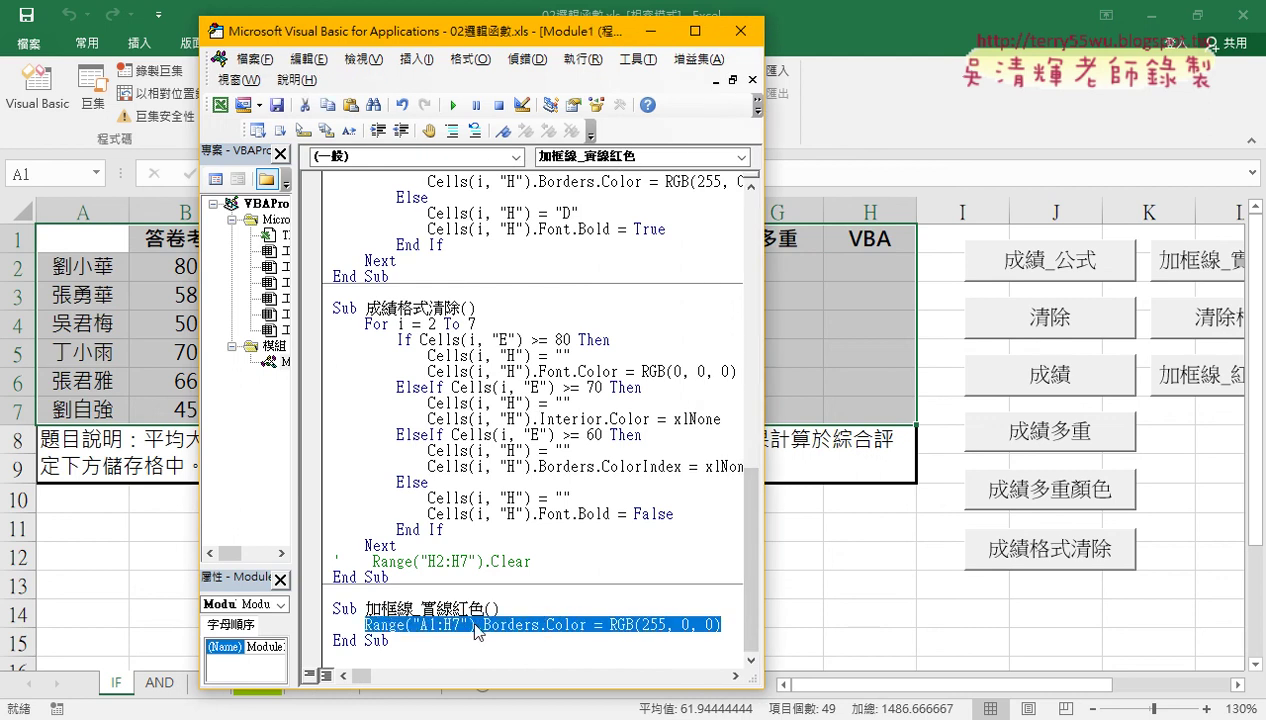
pyautogui.click(455, 105)
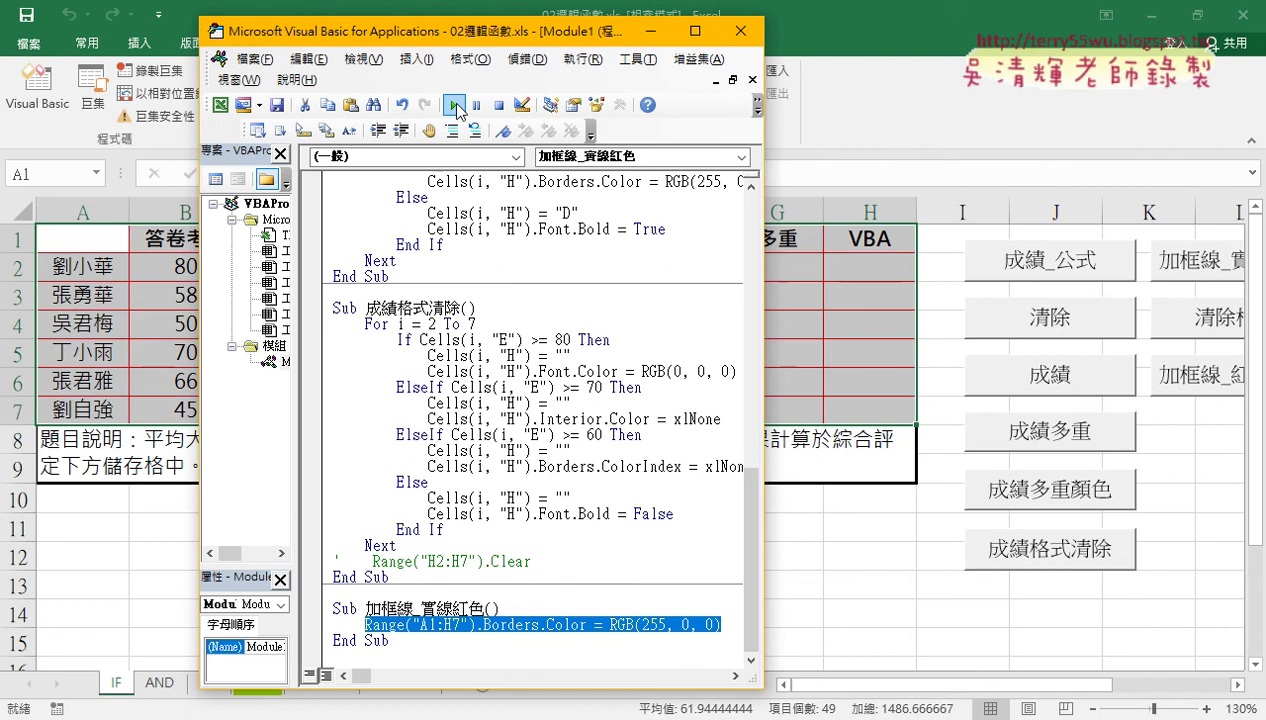
pyautogui.moveTo(456, 29); pyautogui.dragTo(474, 487)
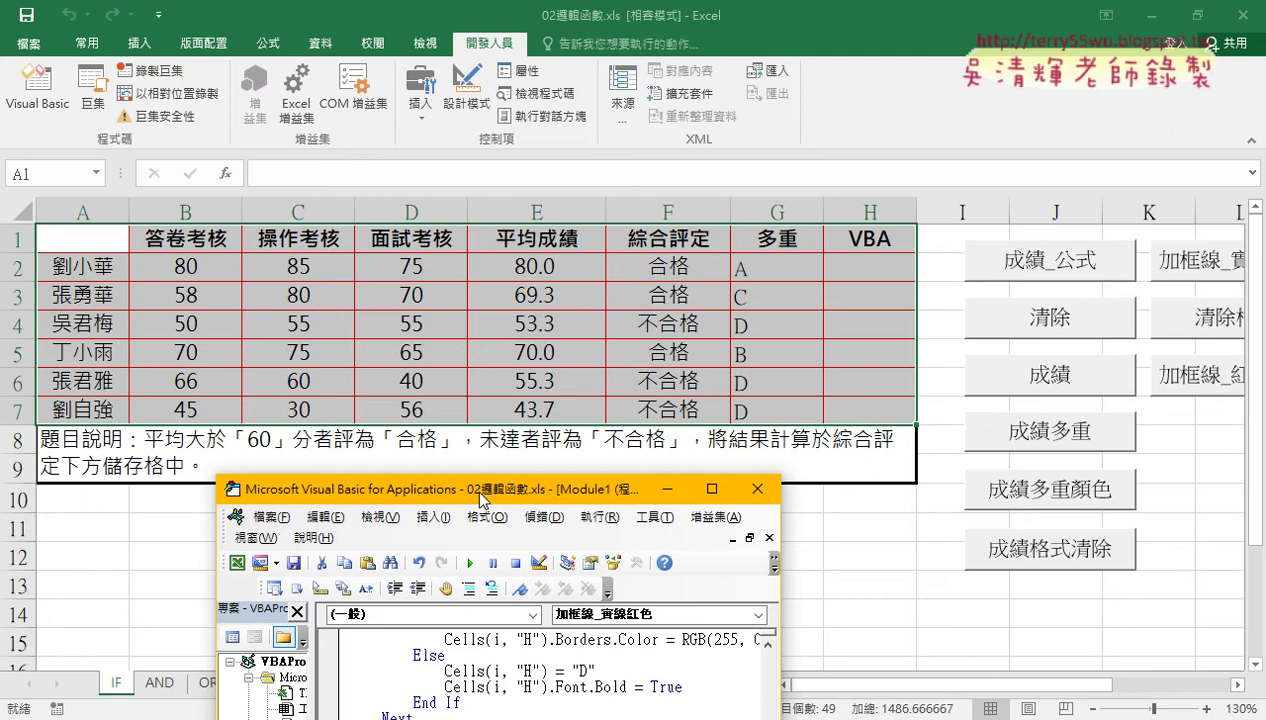
# Copy the 加框線_實線紅色 procedure and paste a duplicate below it
pyautogui.moveTo(474, 487); pyautogui.dragTo(445, 28)
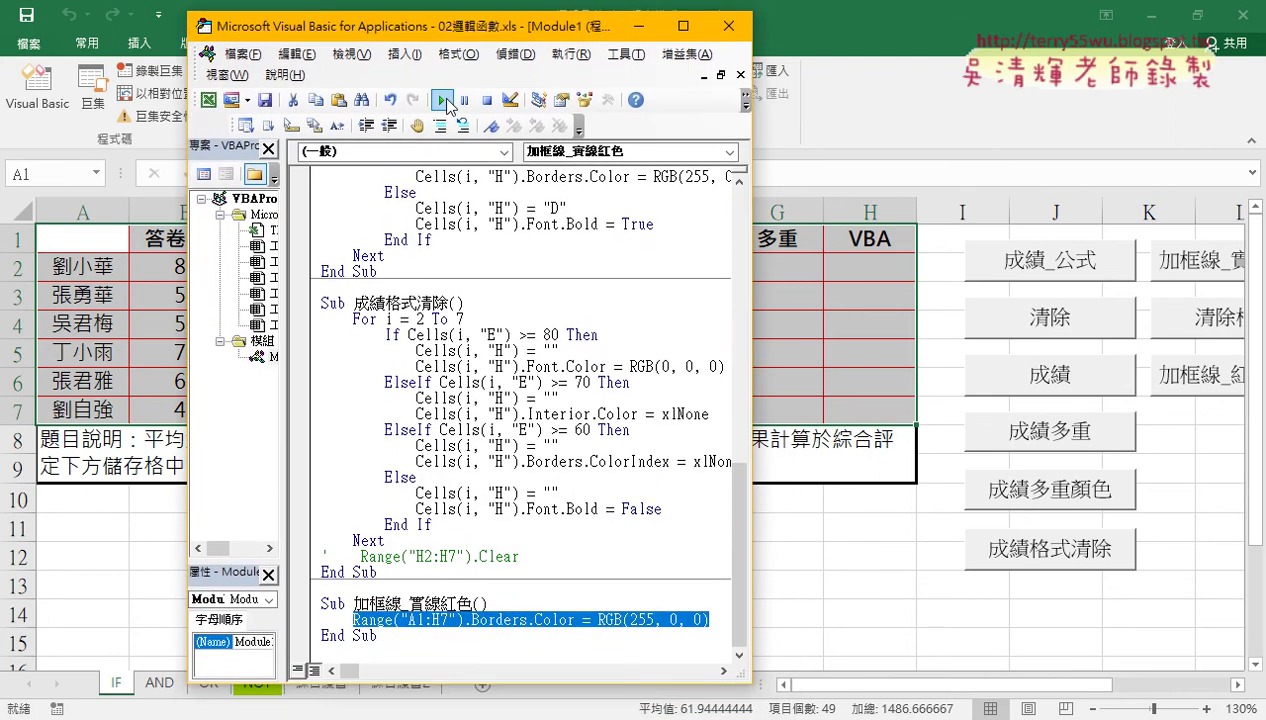
pyautogui.click(390, 636)
pyautogui.moveTo(390, 636); pyautogui.dragTo(318, 602)
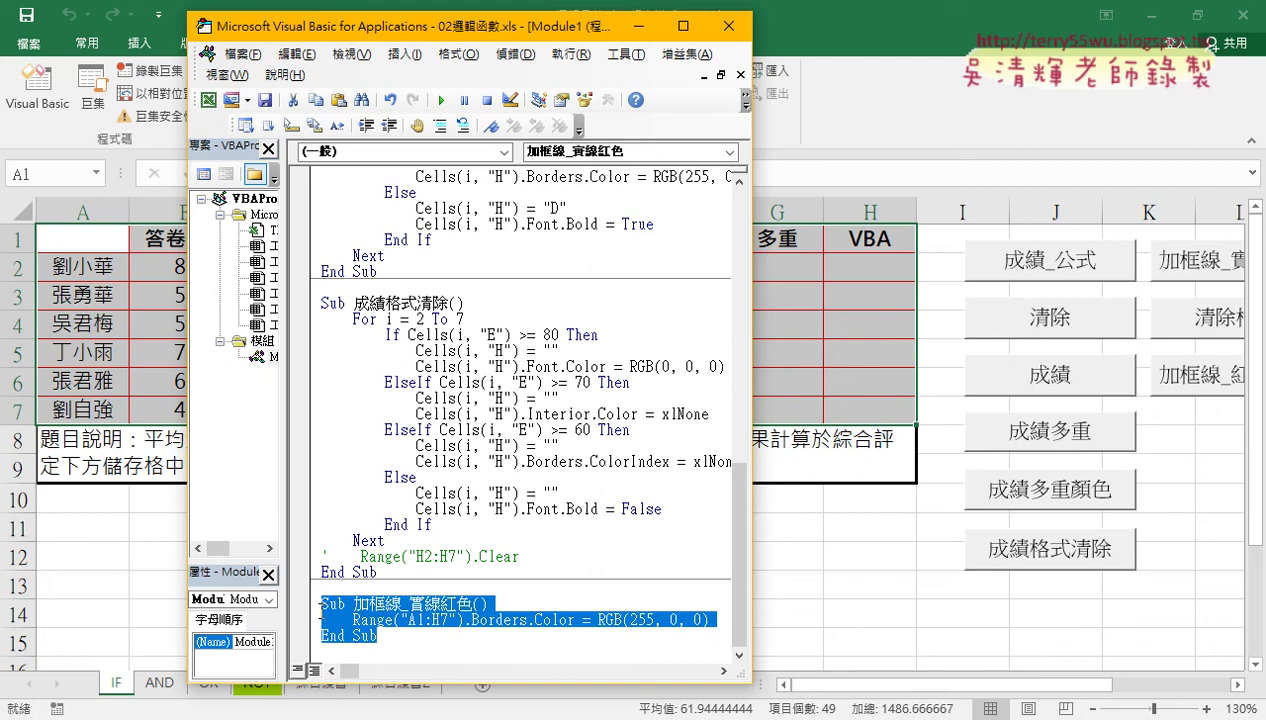
pyautogui.hotkey('ctrl', 'c')
pyautogui.click(333, 657)
pyautogui.hotkey('ctrl', 'v')
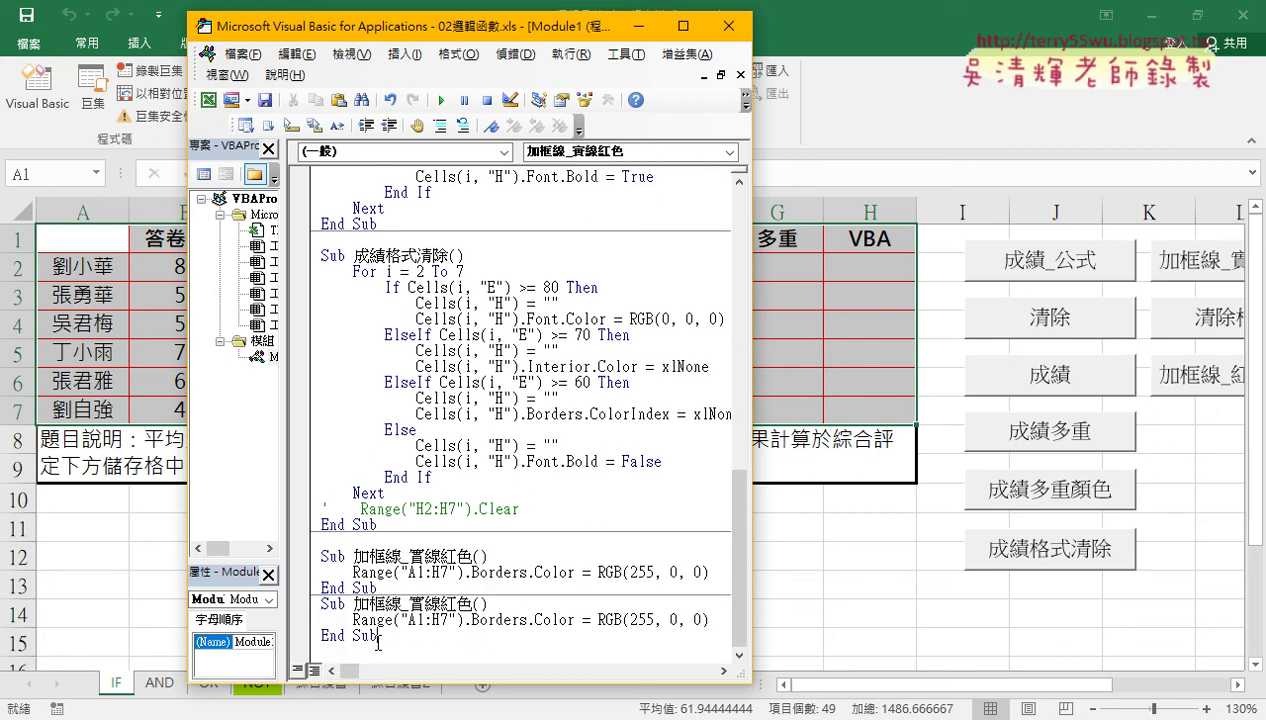
# Rename the copy 清除框線, change its colour value to xlNone, and run it
pyautogui.moveTo(353, 604); pyautogui.dragTo(368, 604)
pyautogui.press('Delete')
pyautogui.press('Delete')
pyautogui.press('Delete')
pyautogui.press('Delete')
pyautogui.press('Delete')
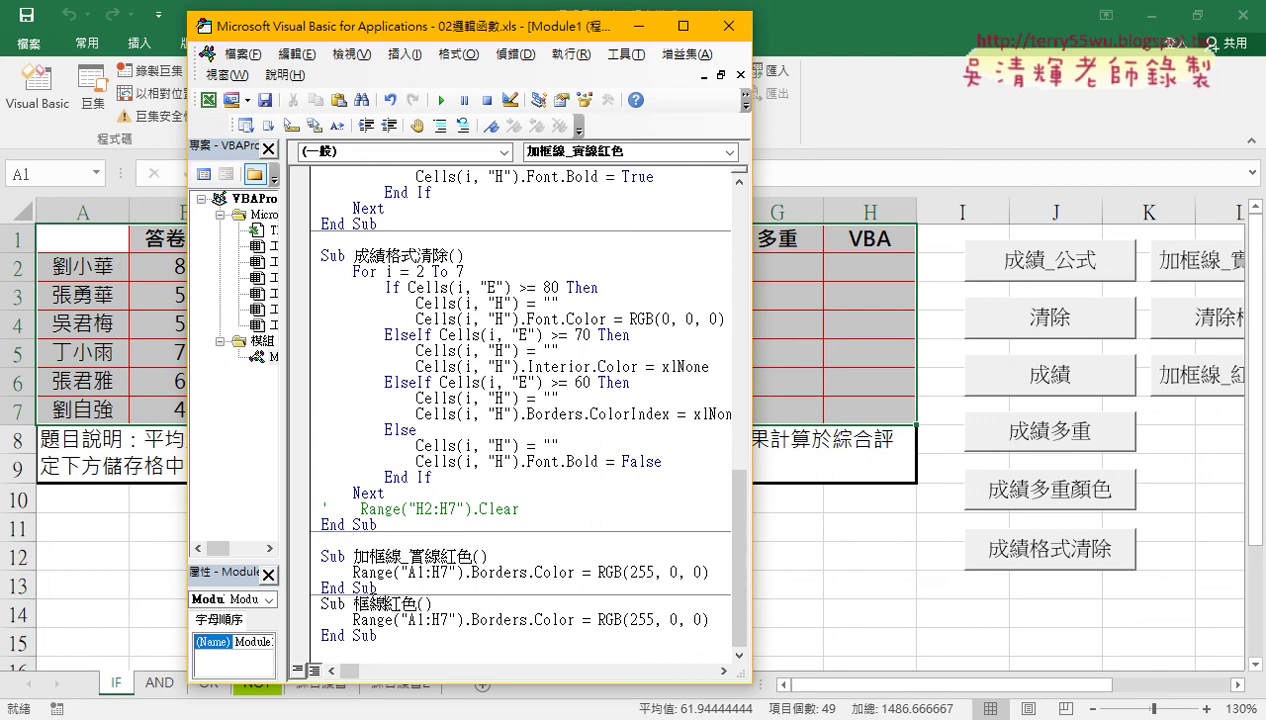
pyautogui.press('Delete')
pyautogui.write('fu')
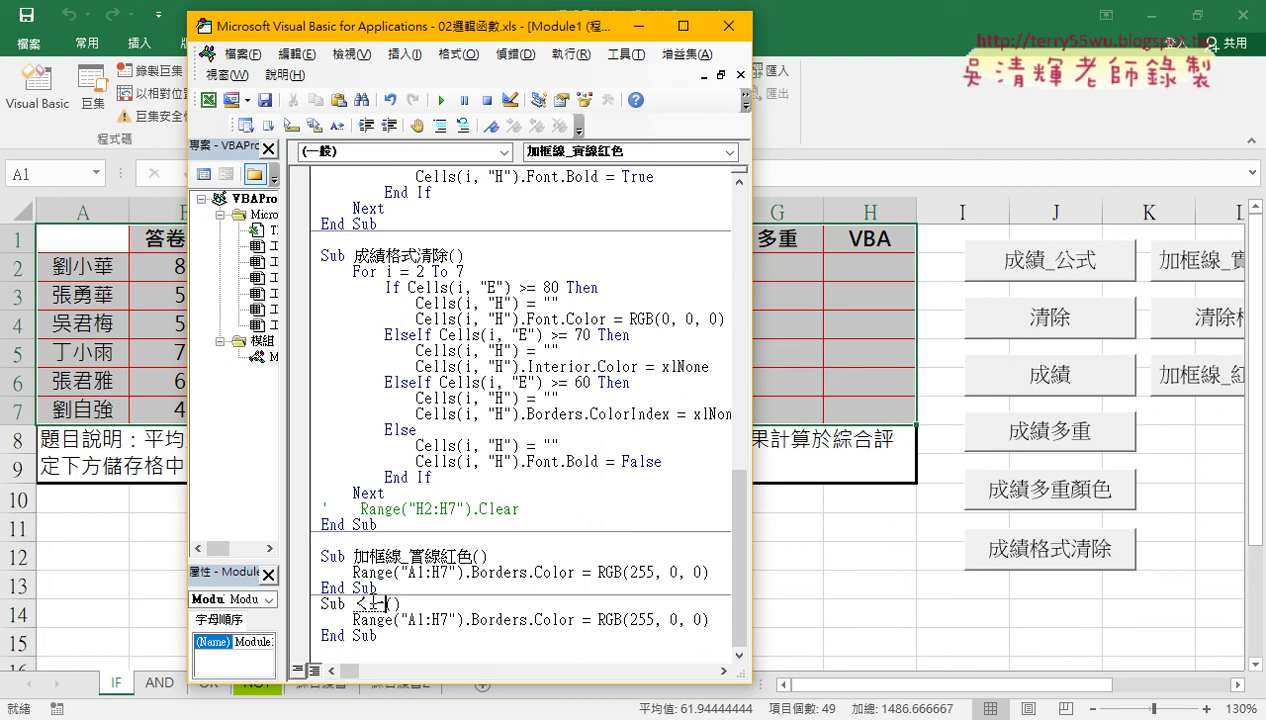
pyautogui.write('清除')
pyautogui.write('框線')
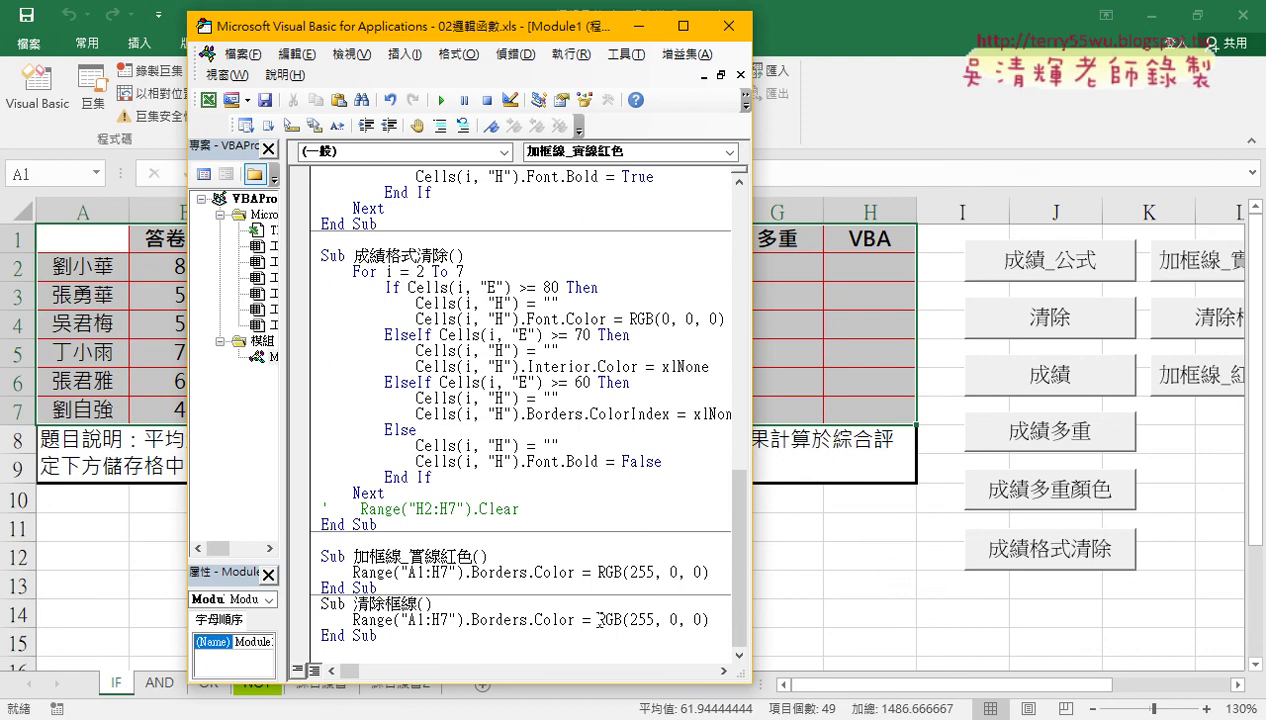
pyautogui.moveTo(599, 620); pyautogui.dragTo(721, 620)
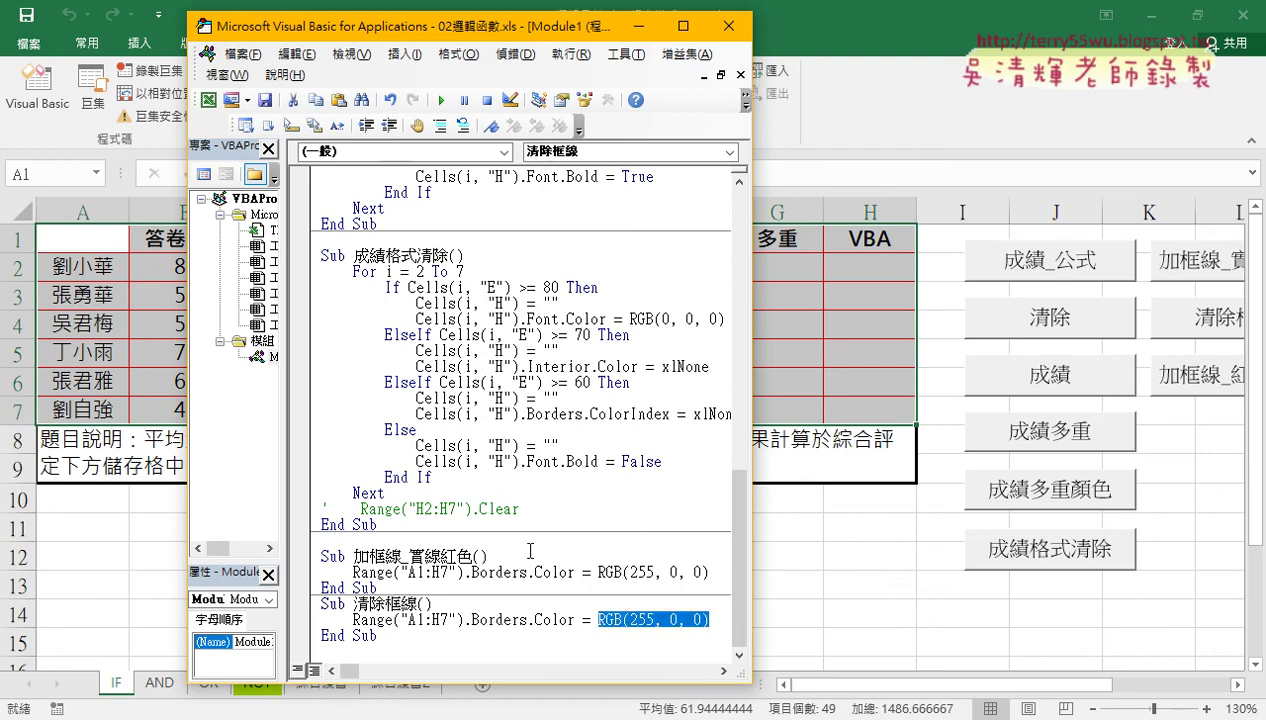
pyautogui.write('xl')
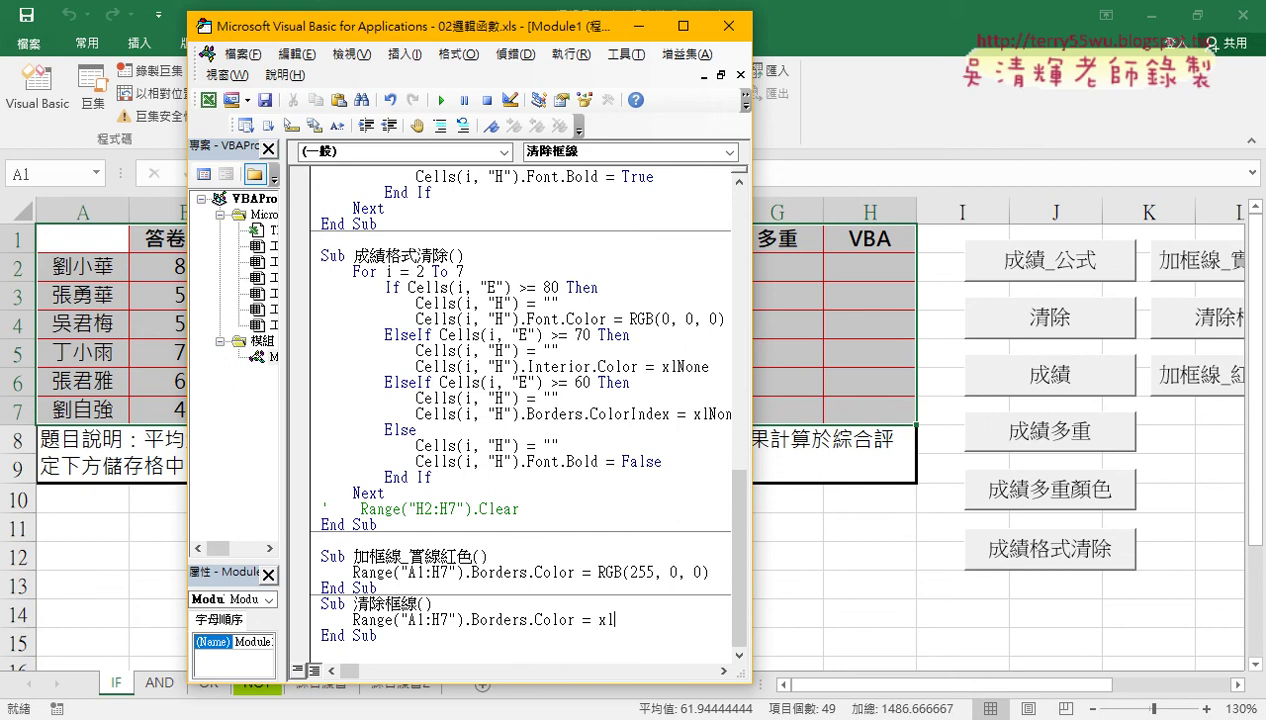
pyautogui.write('none')
pyautogui.click(461, 350)
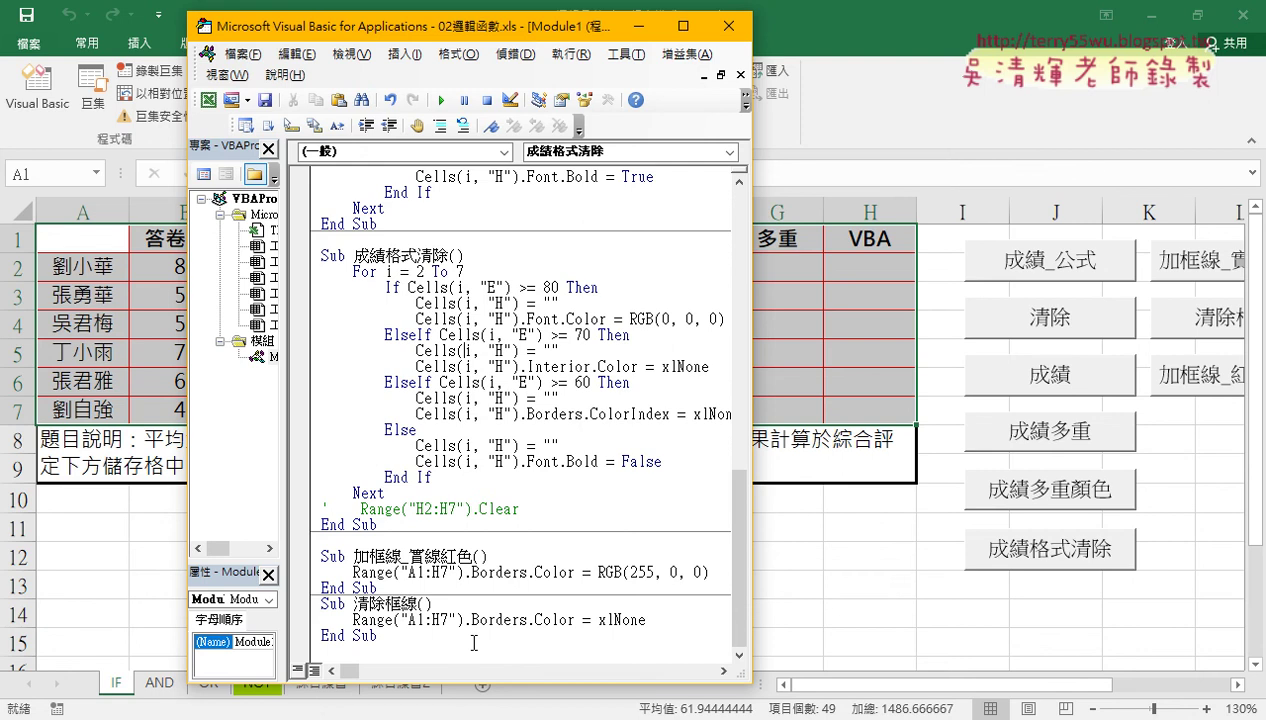
pyautogui.click(474, 640)
pyautogui.click(441, 100)
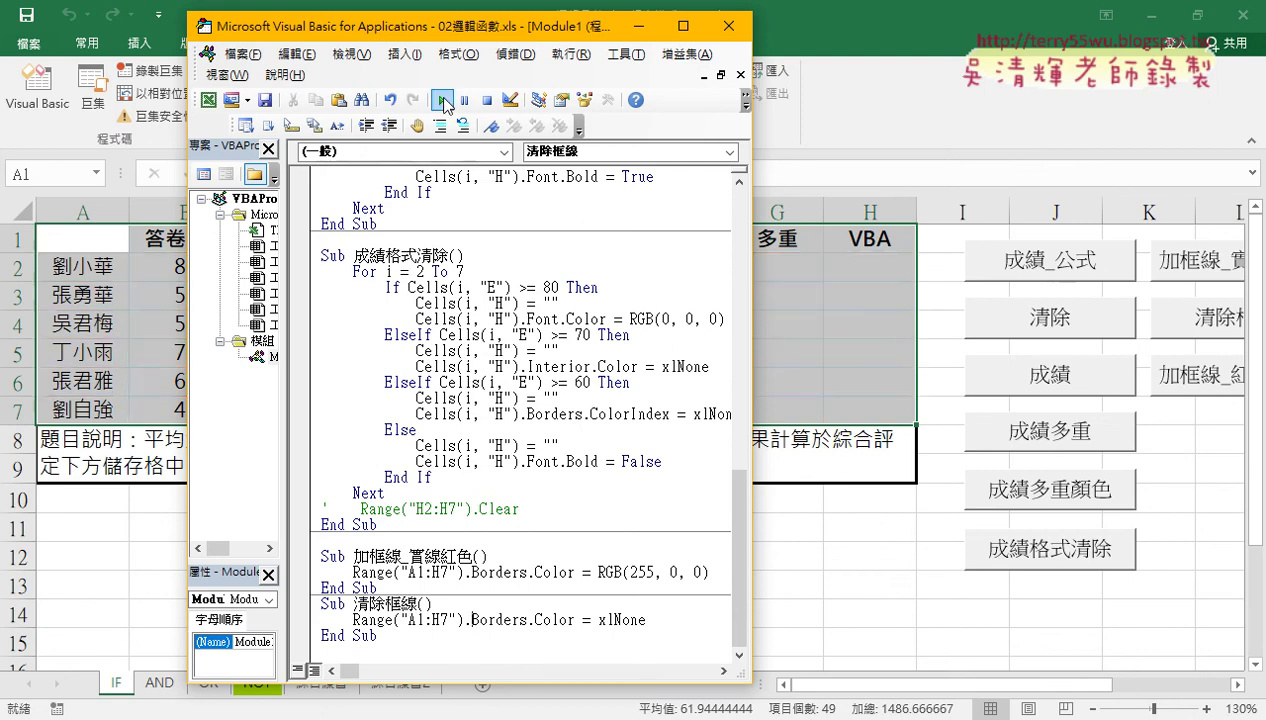
# Change 清除框線 to Borders.ColorIndex = xlNone, run it, and check the worksheet
pyautogui.click(922, 457)
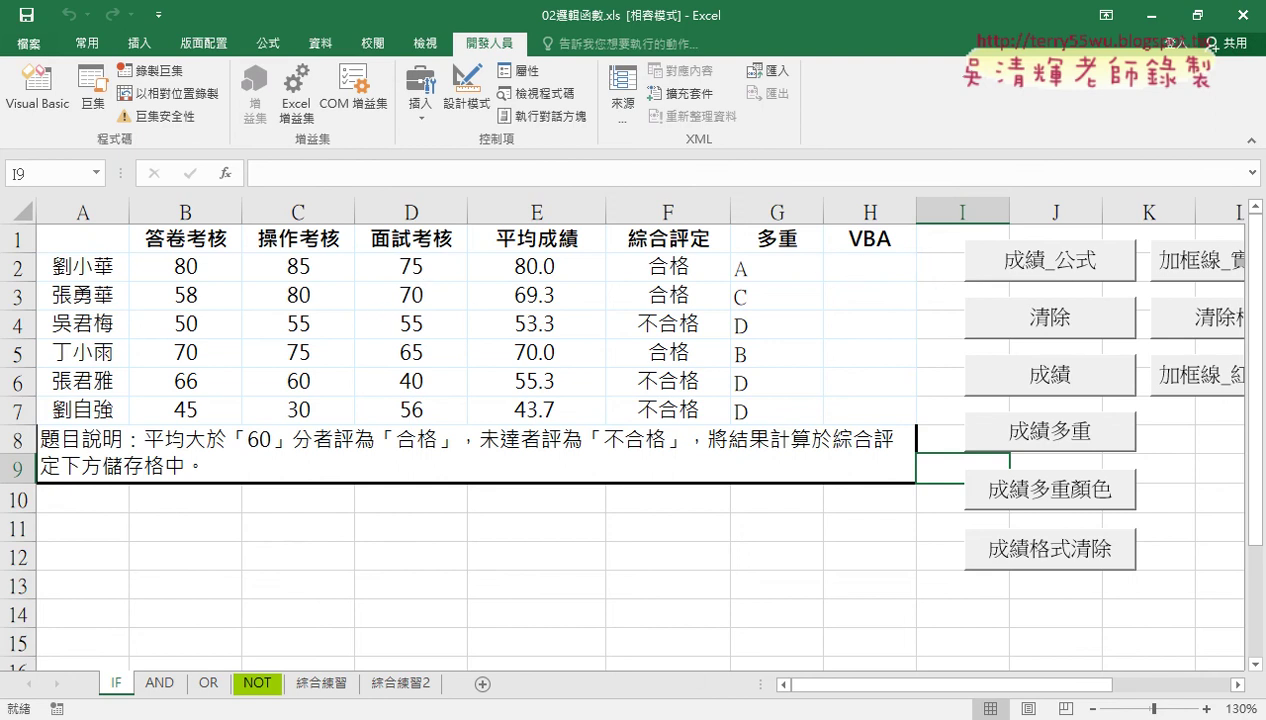
pyautogui.click(655, 719)
pyautogui.click(785, 663)
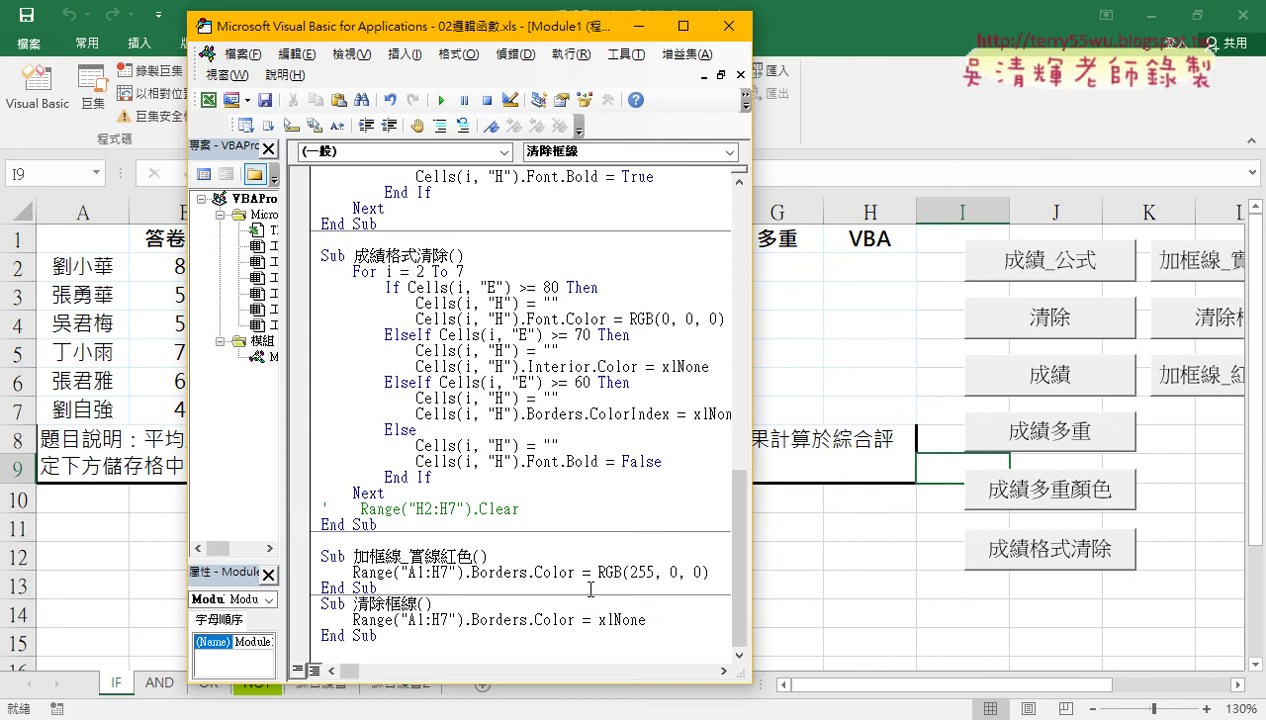
pyautogui.write('in')
pyautogui.write('dex')
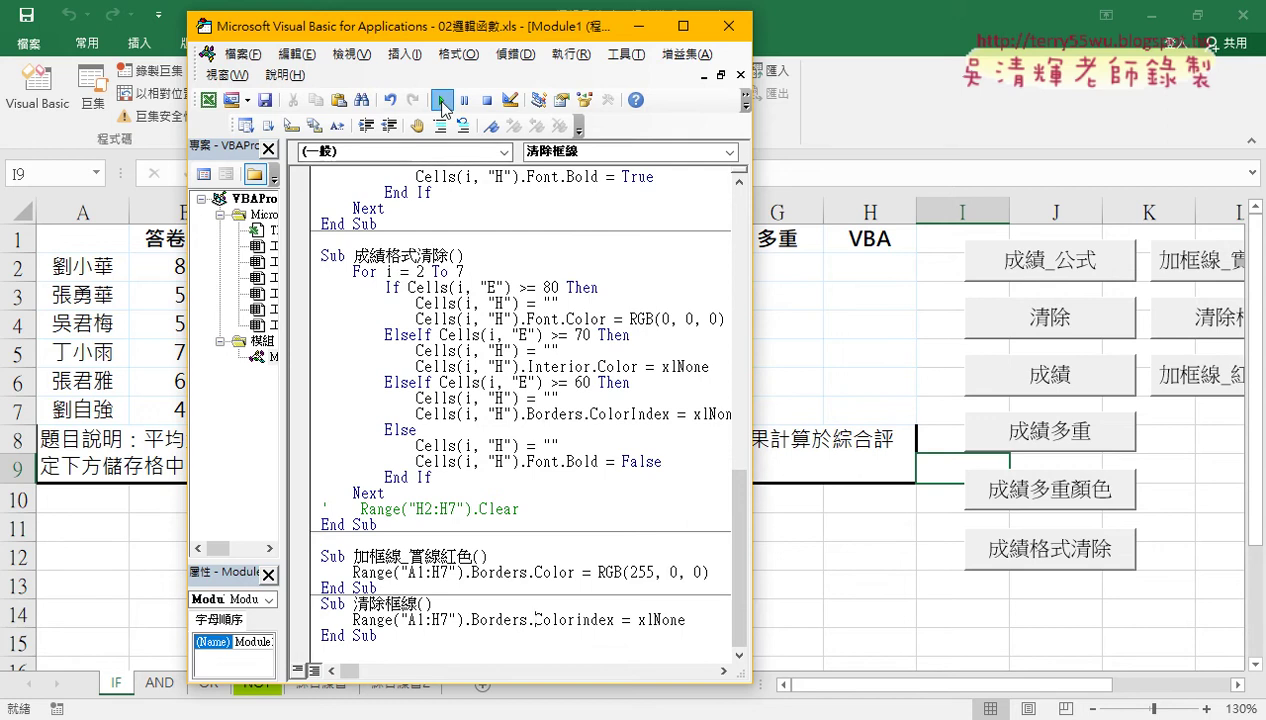
pyautogui.click(441, 104)
pyautogui.click(800, 360)
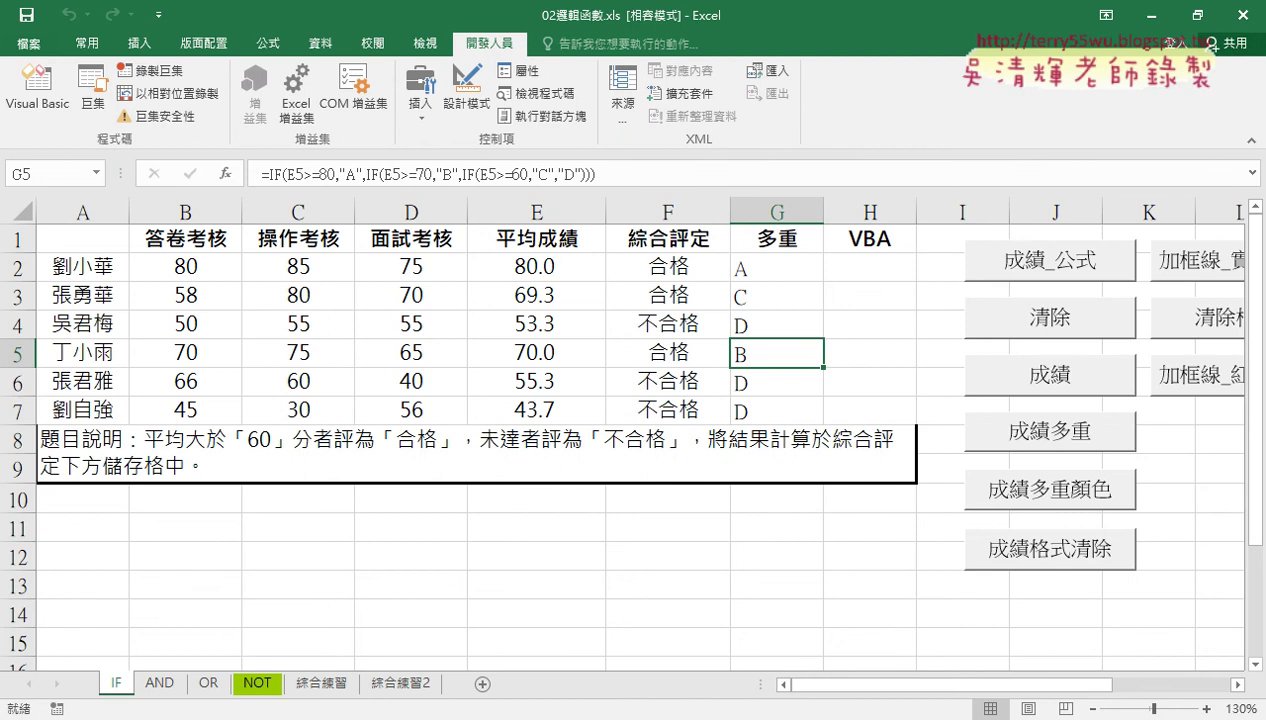
# Run 加框線_實線紅色 again from the editor and check that A1:H7 has red borders
pyautogui.click(741, 655)
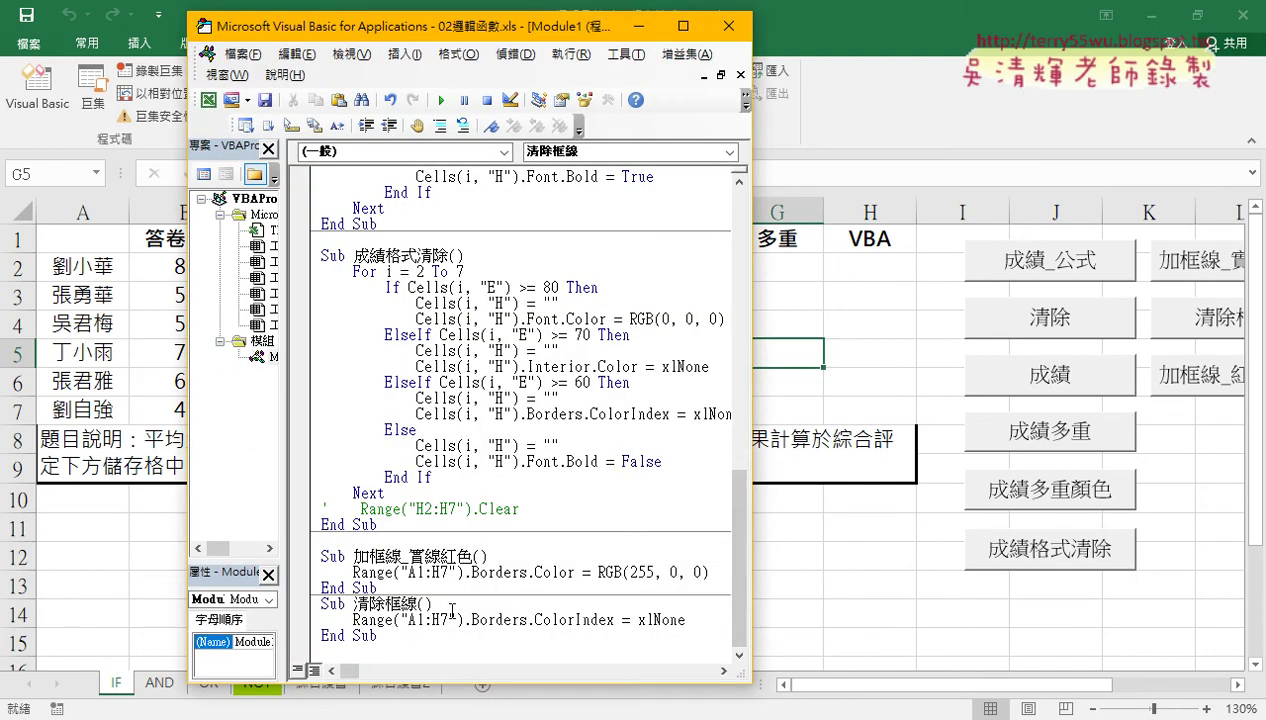
pyautogui.moveTo(352, 572); pyautogui.dragTo(470, 578)
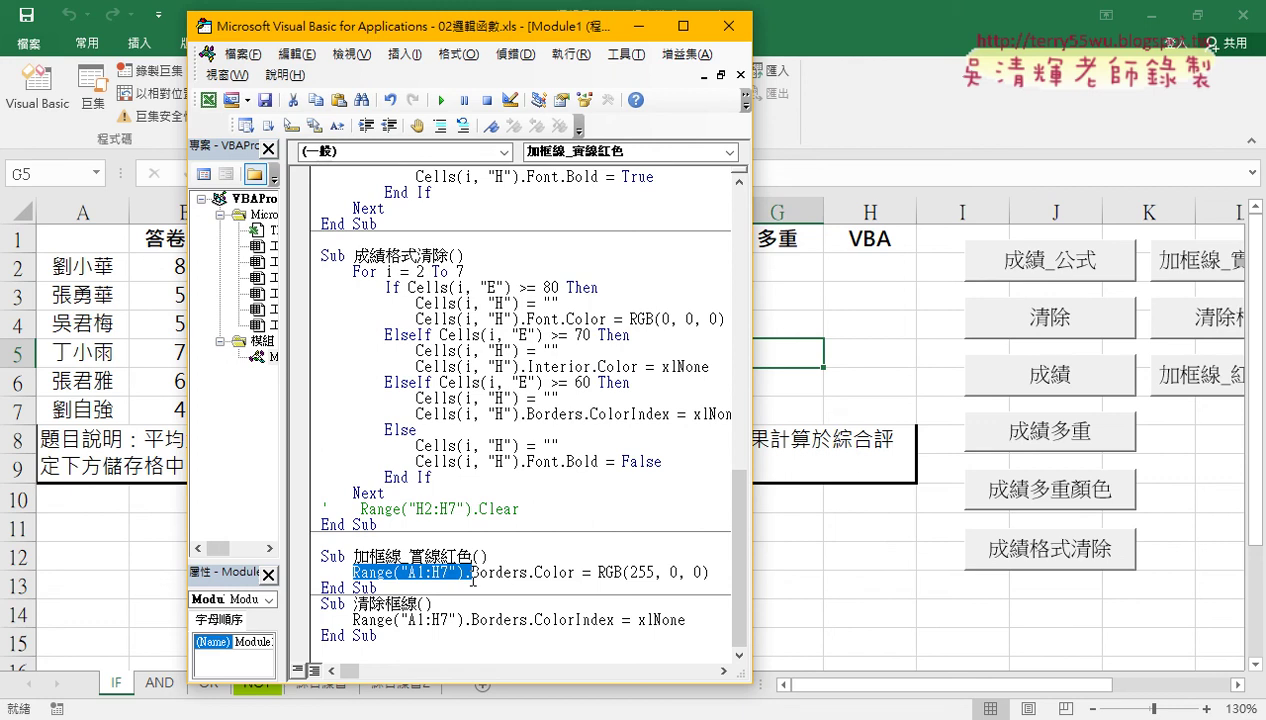
pyautogui.press('Left')
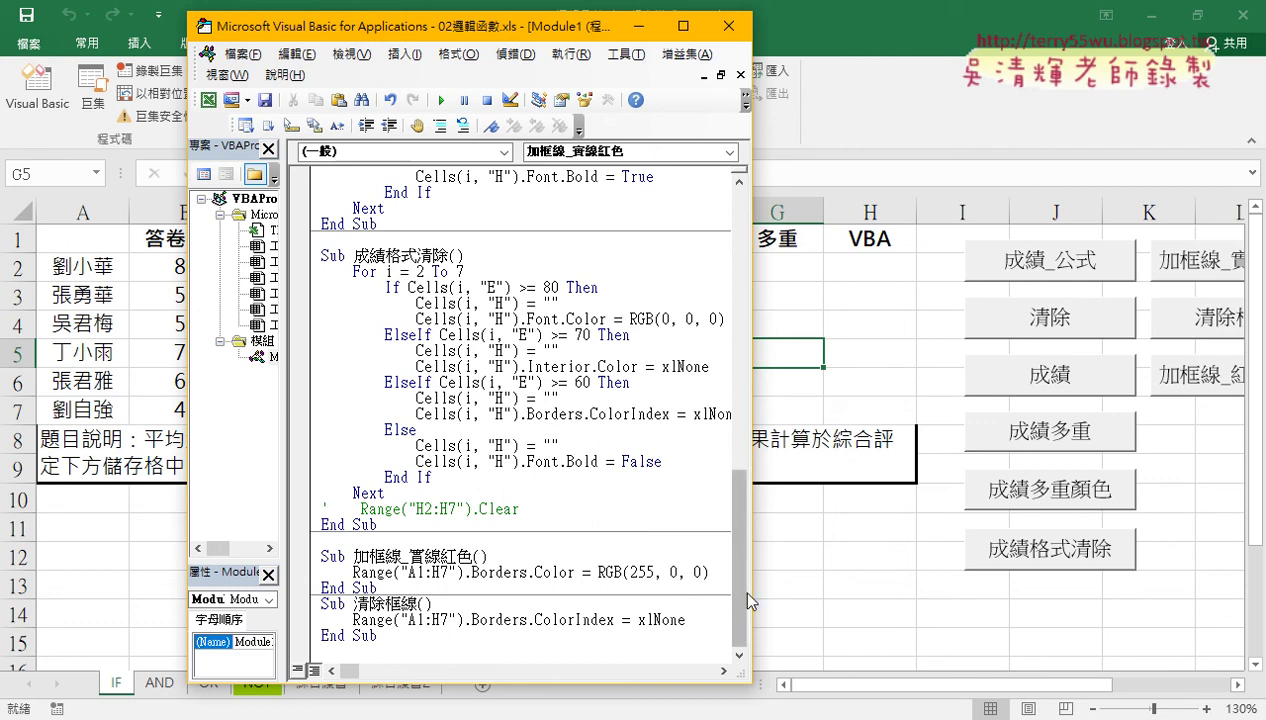
pyautogui.click(474, 572)
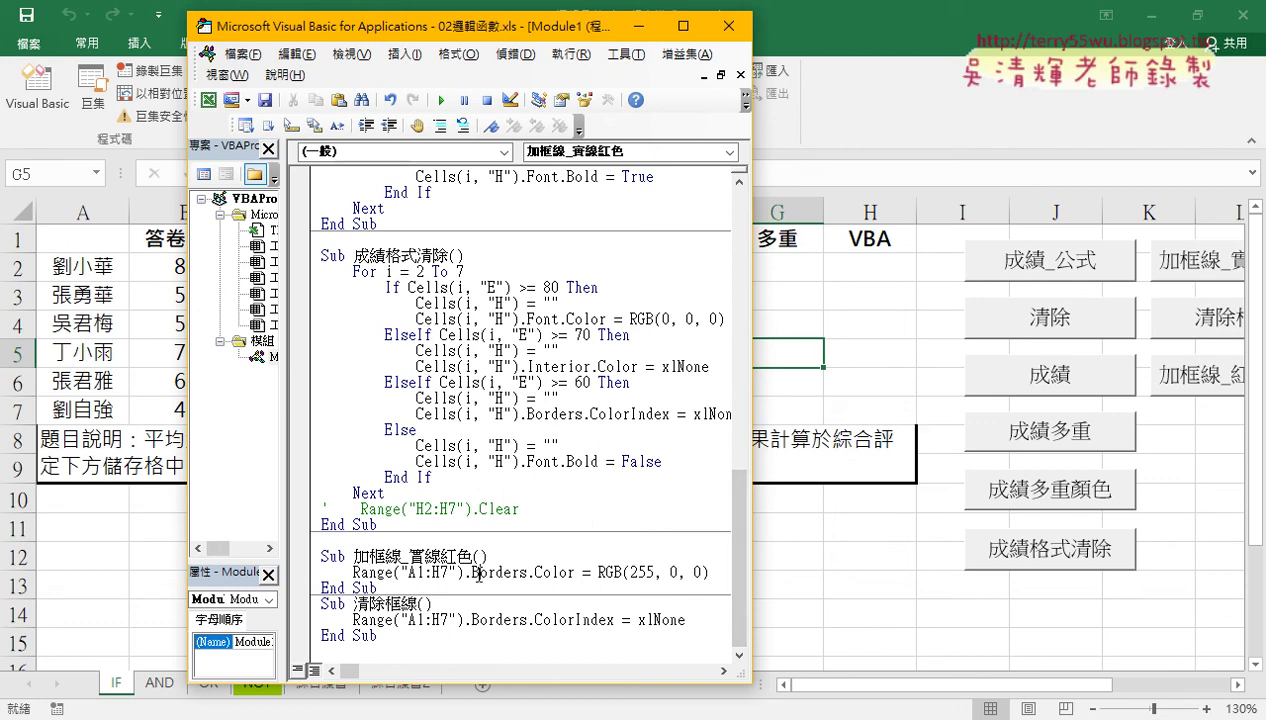
pyautogui.click(436, 101)
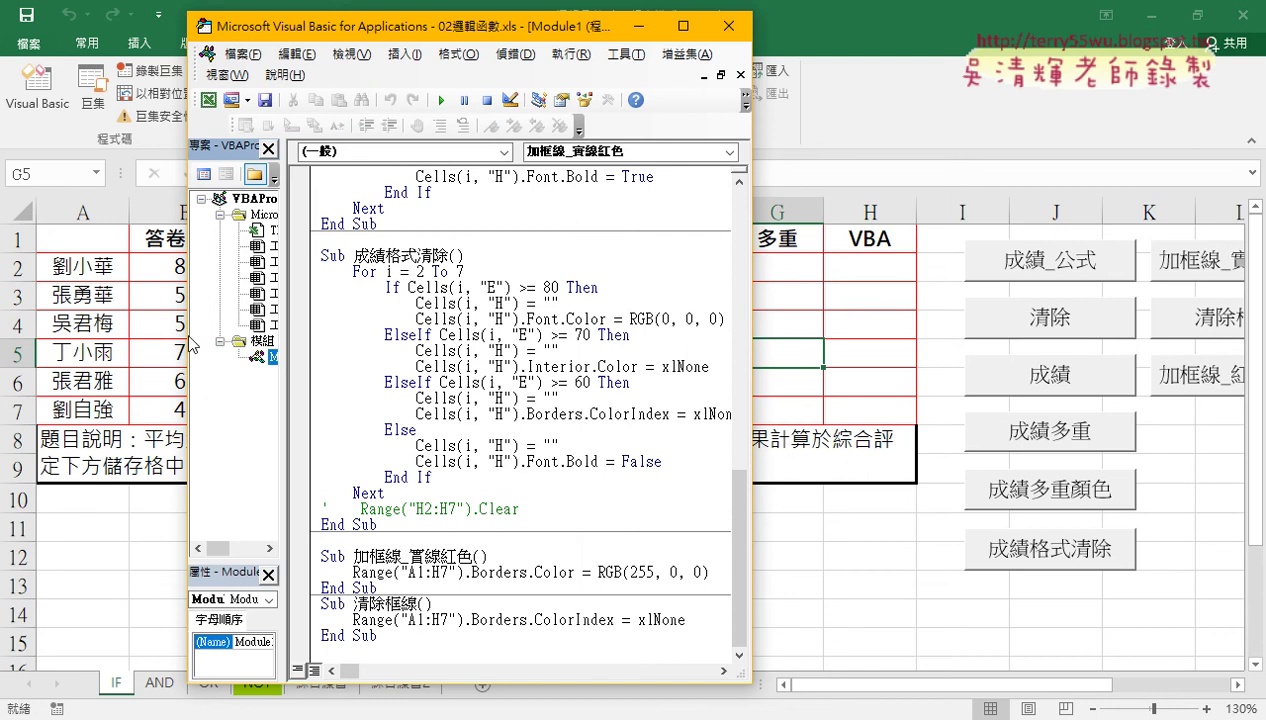
pyautogui.click(145, 331)
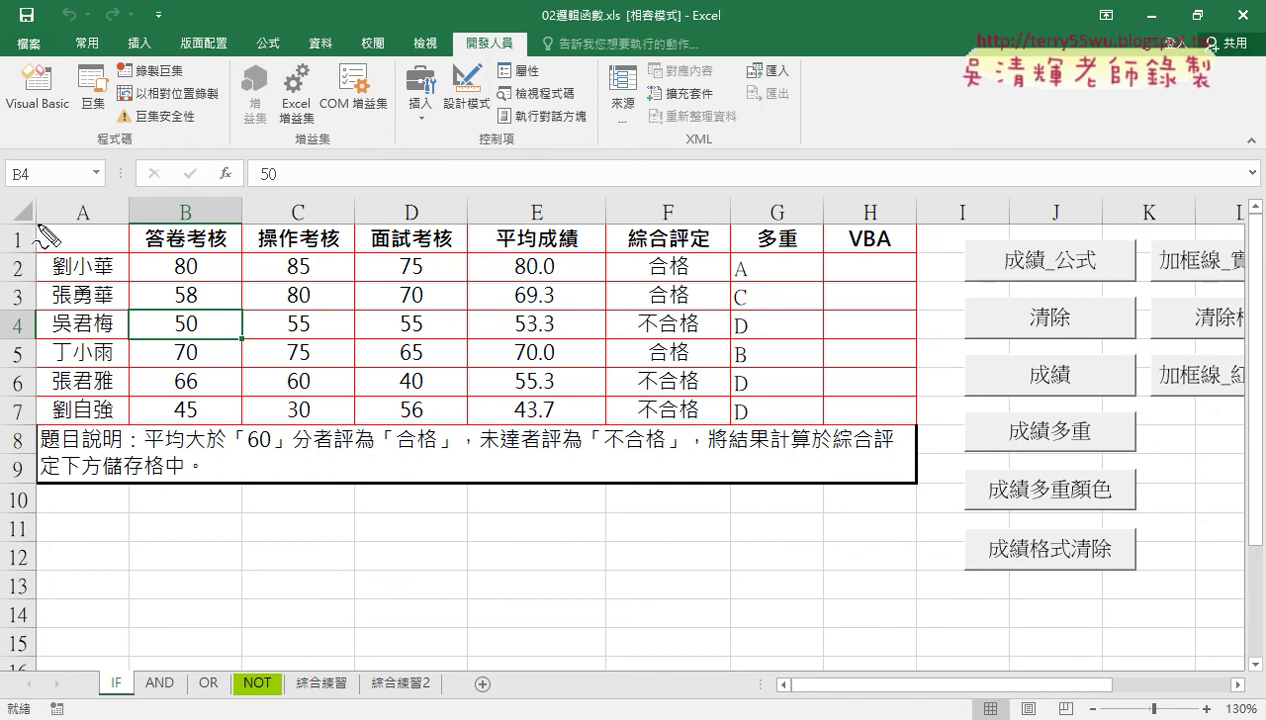
pyautogui.moveTo(38, 230); pyautogui.dragTo(915, 243)
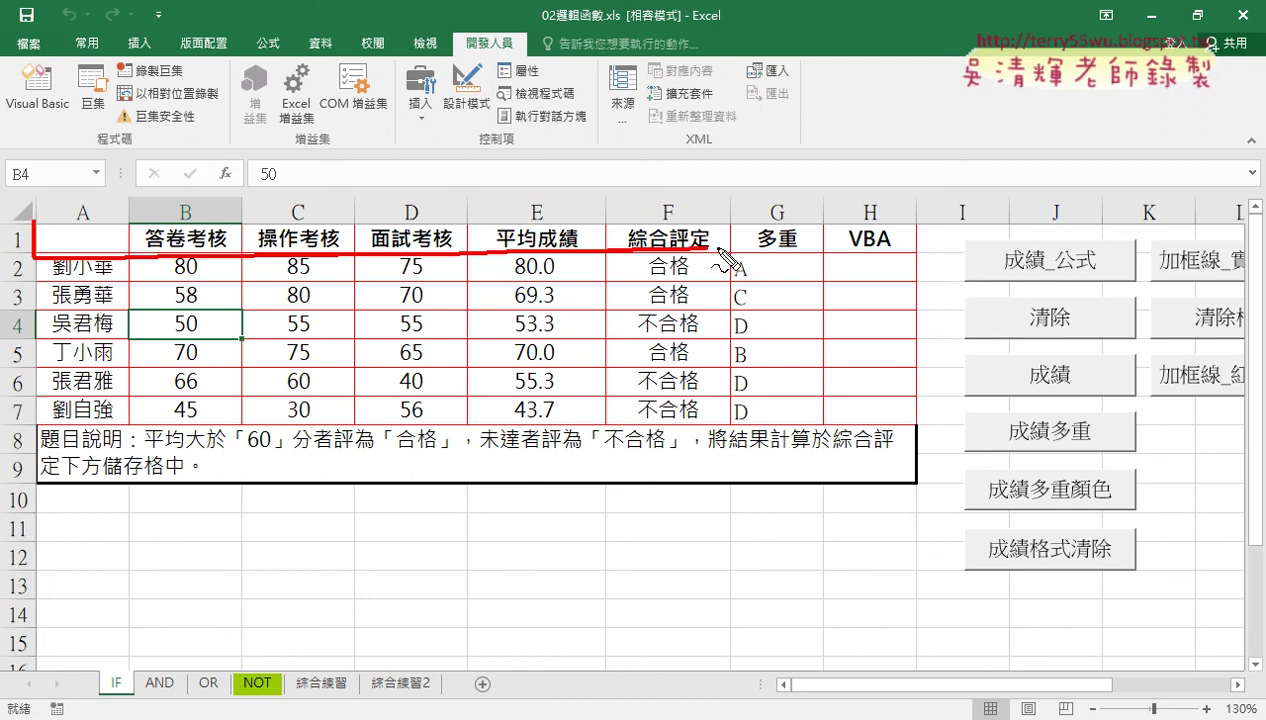
pyautogui.moveTo(57, 222); pyautogui.dragTo(915, 245)
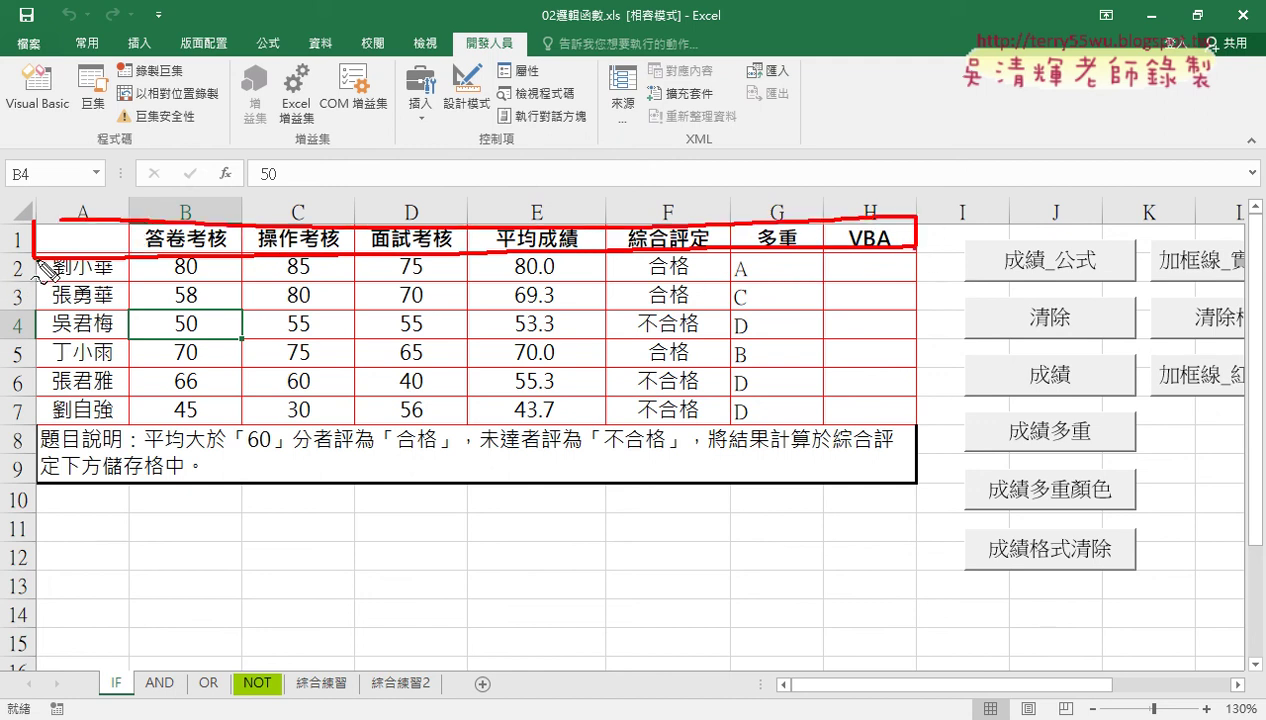
pyautogui.moveTo(32, 274)
pyautogui.mouseDown()
pyautogui.moveTo(348, 300)
pyautogui.moveTo(680, 296)
pyautogui.moveTo(885, 285)
pyautogui.moveTo(915, 248)
pyautogui.mouseUp()
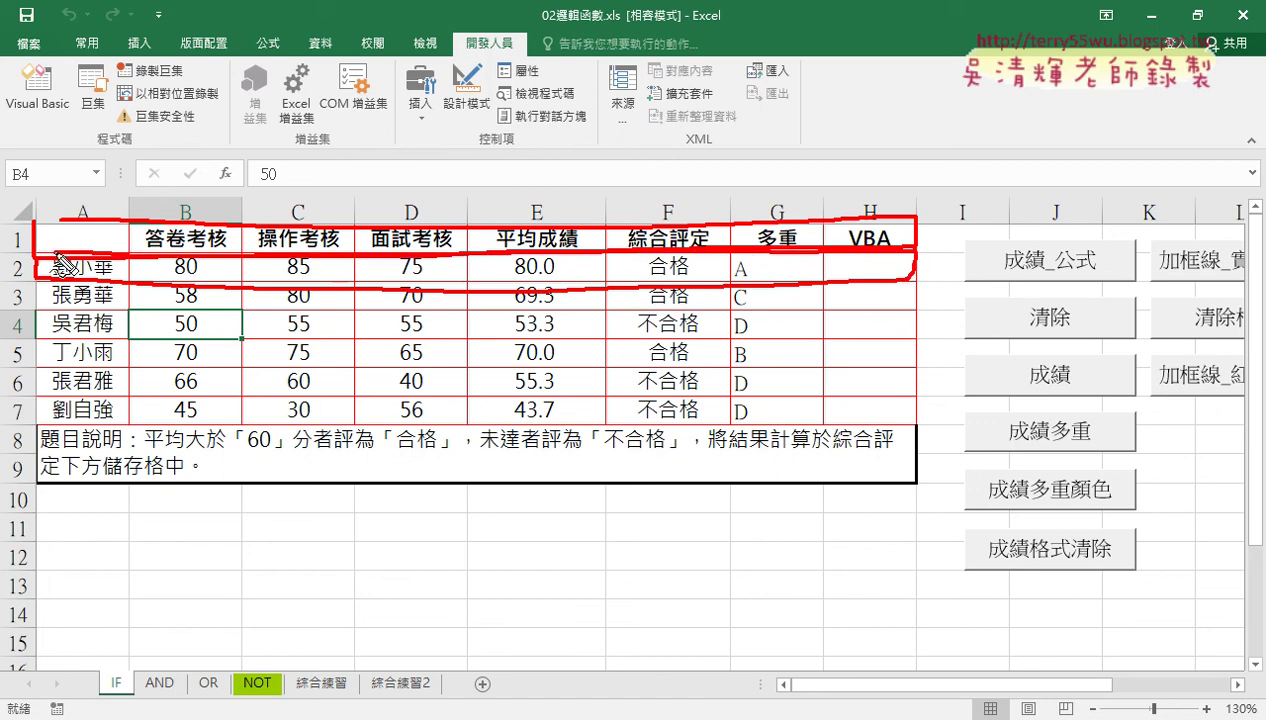
pyautogui.press('Escape')
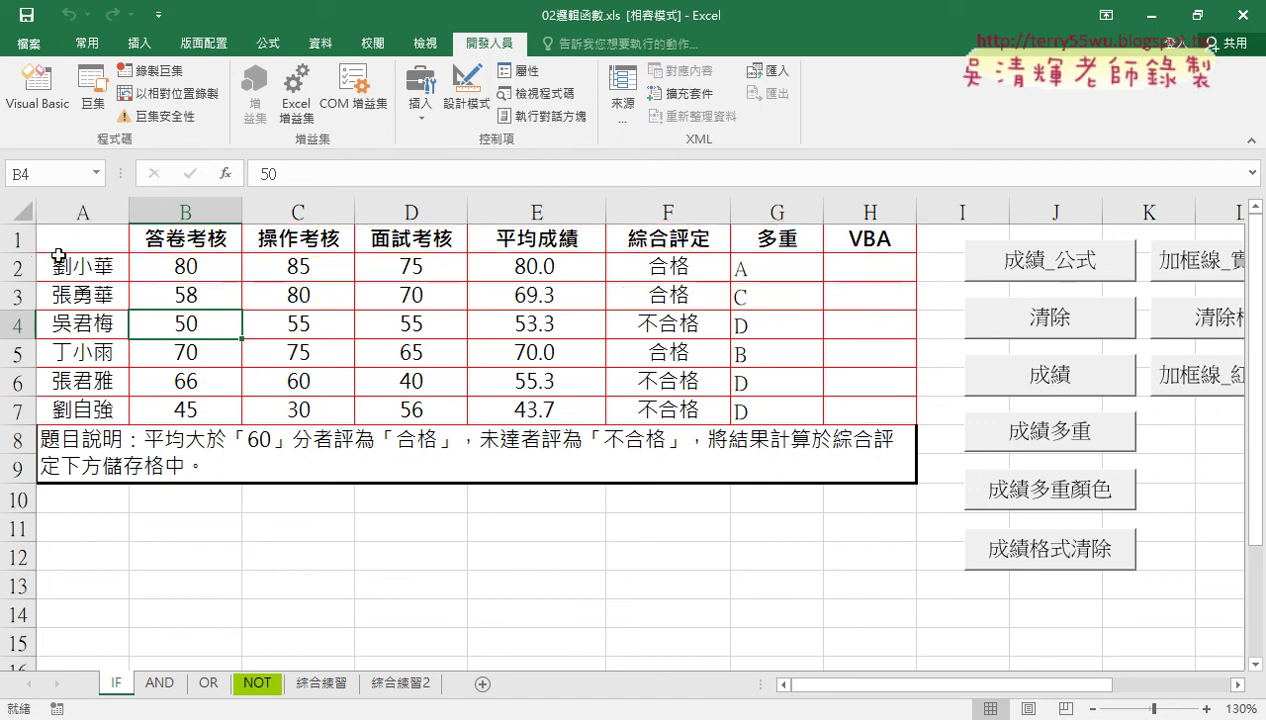
pyautogui.moveTo(56, 242); pyautogui.dragTo(860, 238)
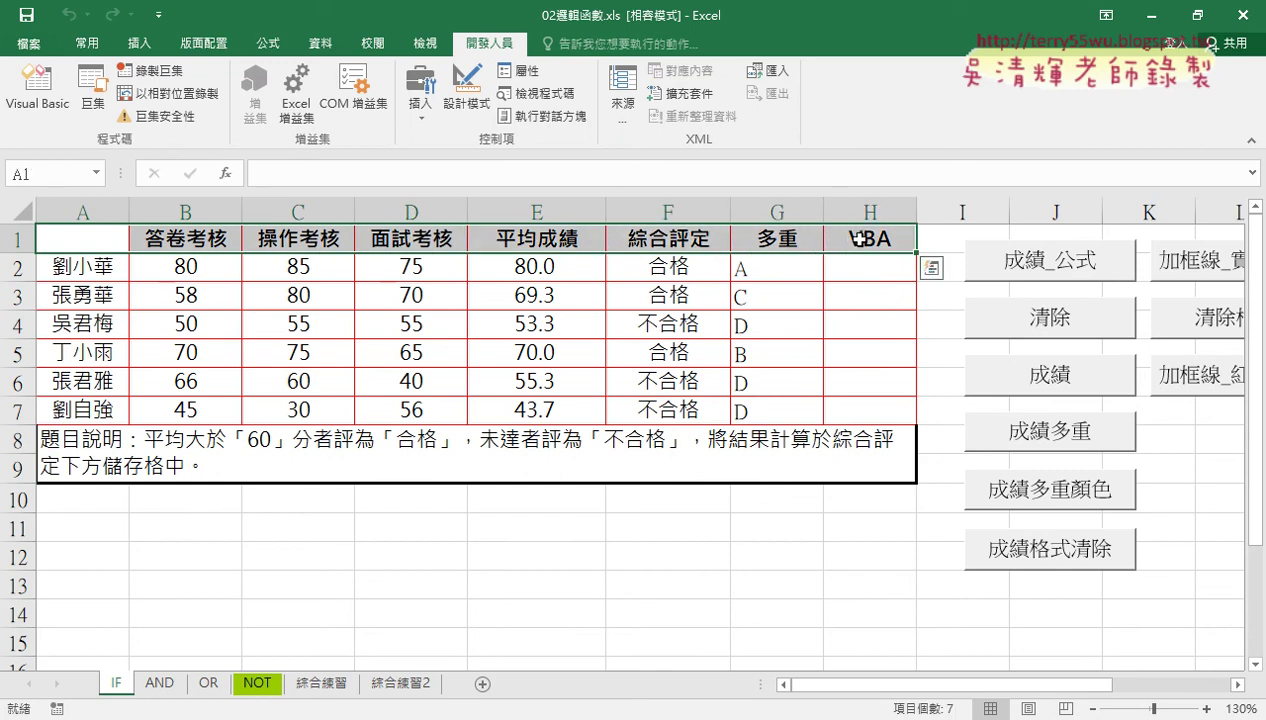
# Copy the 加框線_實線紅色 procedure and paste it below the other macros in Module1
pyautogui.click(37, 88)
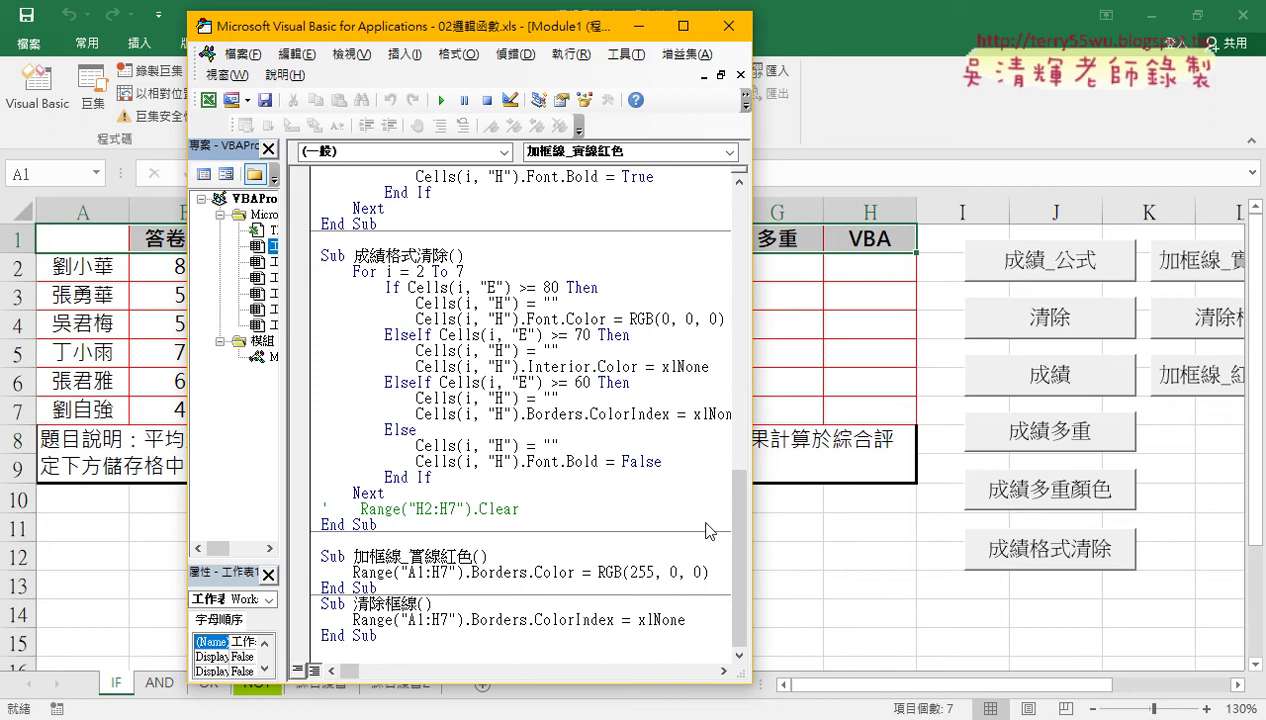
pyautogui.moveTo(1040, 686); pyautogui.dragTo(1085, 695)
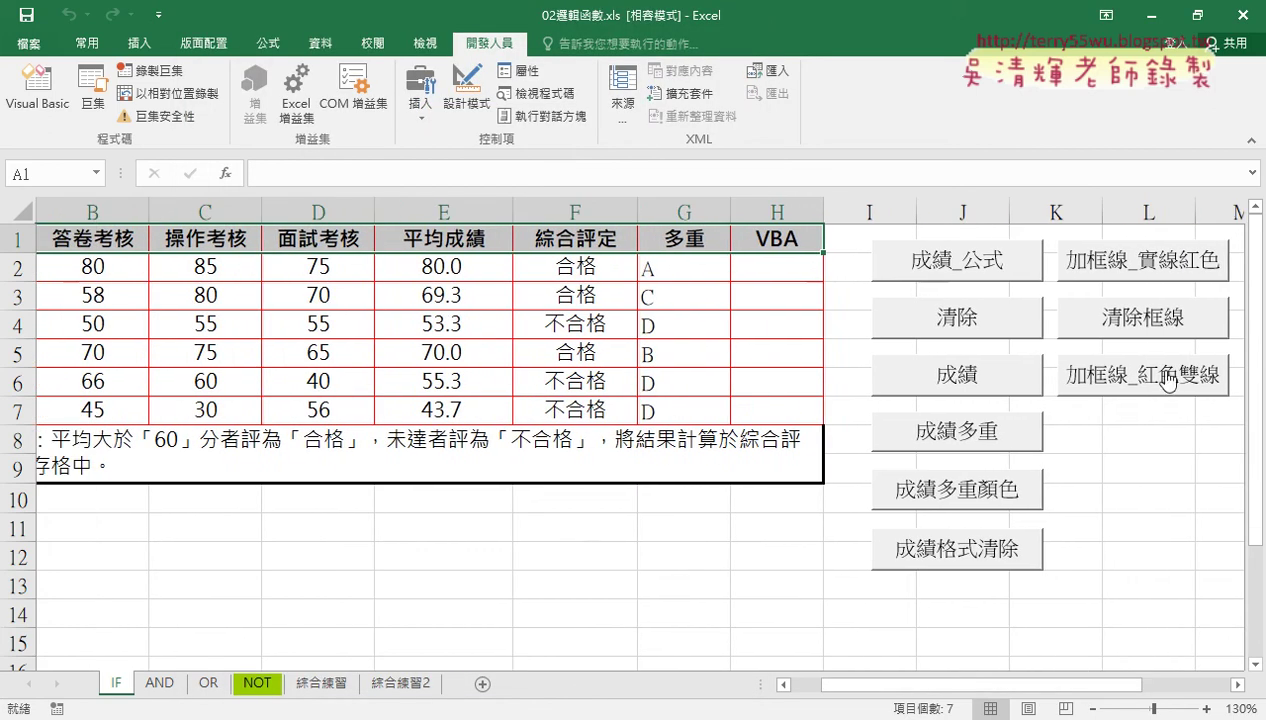
pyautogui.click(34, 104)
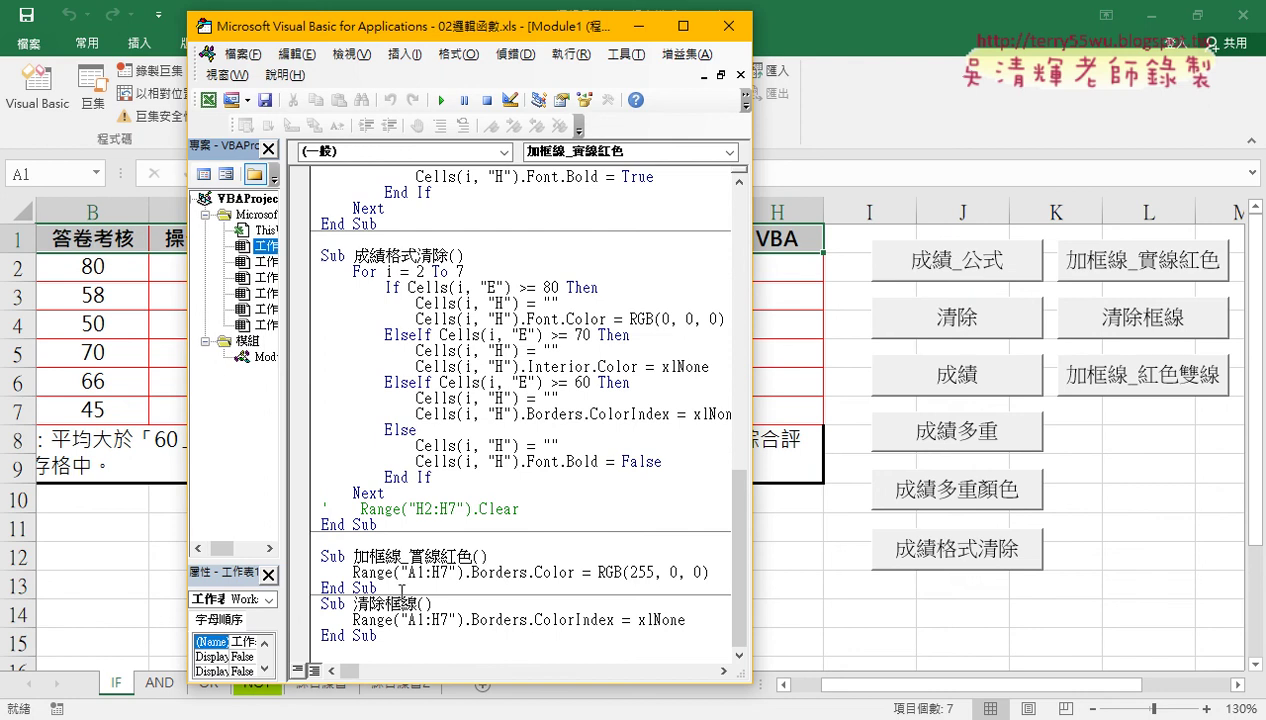
pyautogui.moveTo(394, 588); pyautogui.dragTo(322, 557)
pyautogui.hotkey('ctrl', 'c')
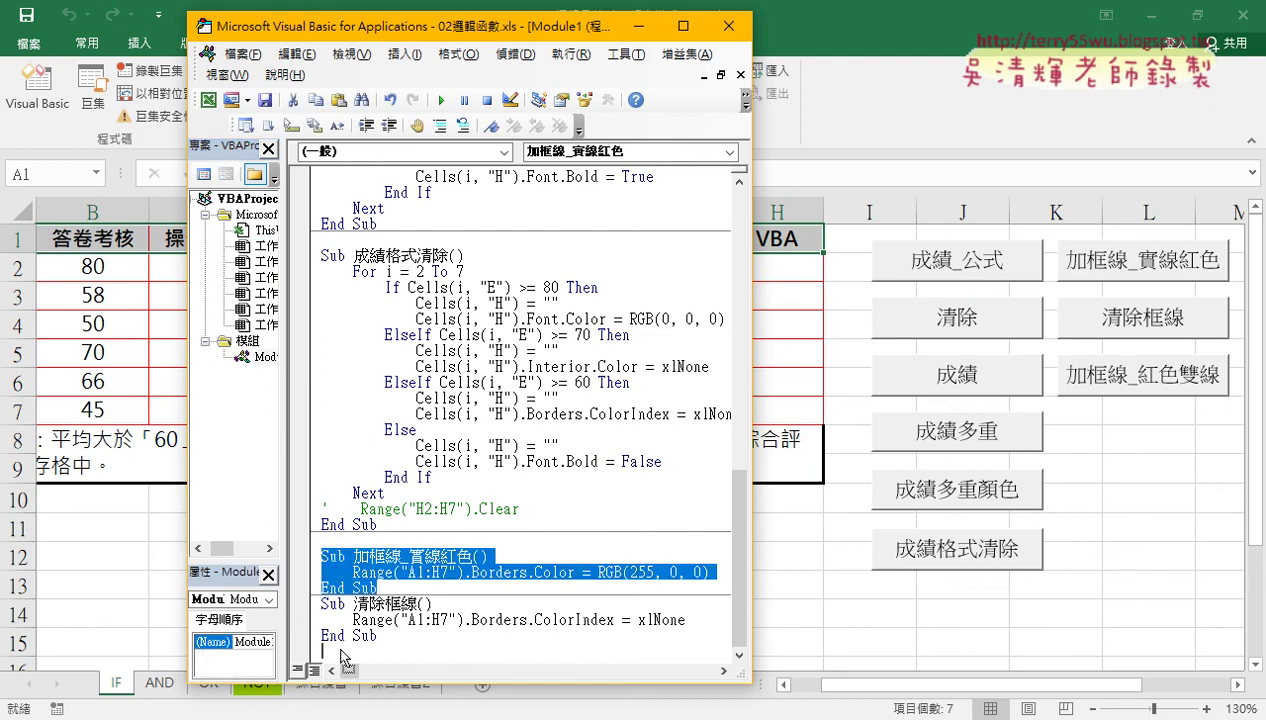
pyautogui.click(343, 650)
pyautogui.hotkey('ctrl', 'v')
# Rename the pasted copy from 加框線_實線紅色 to 加框線_紅色雙線
pyautogui.scroll(-1, 430, 630)
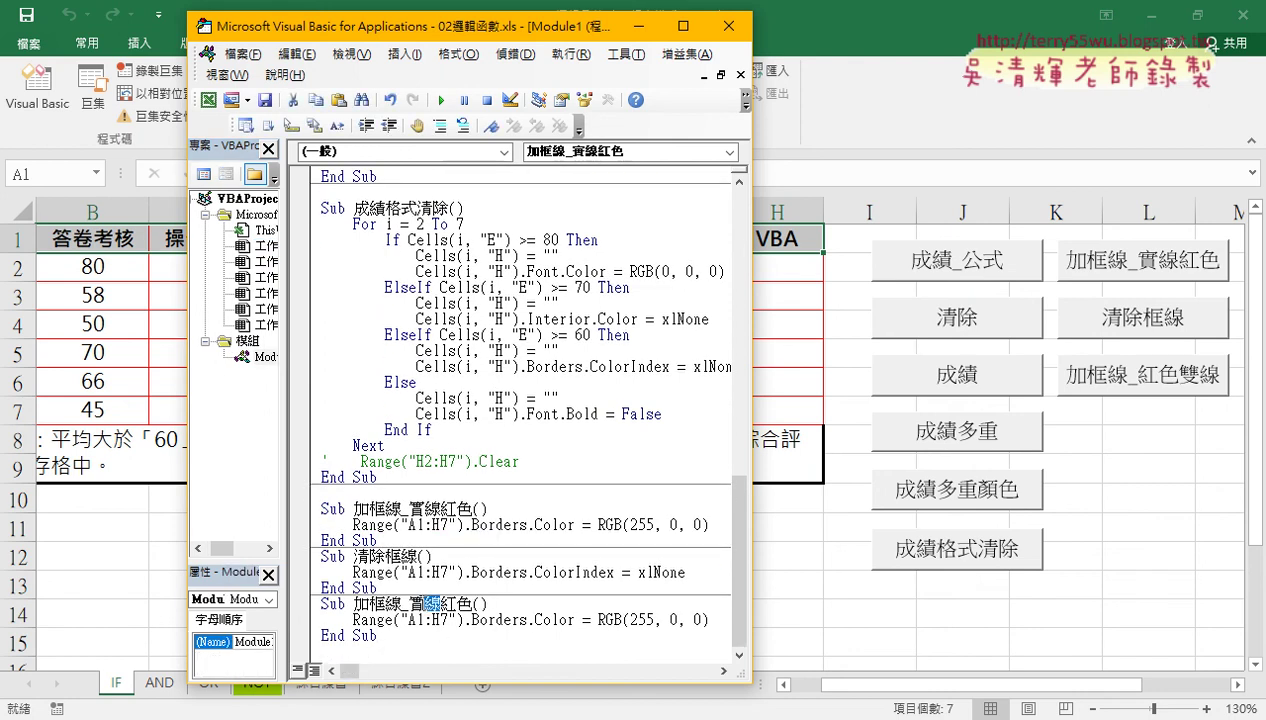
pyautogui.moveTo(440, 604); pyautogui.dragTo(408, 604)
pyautogui.press('Delete')
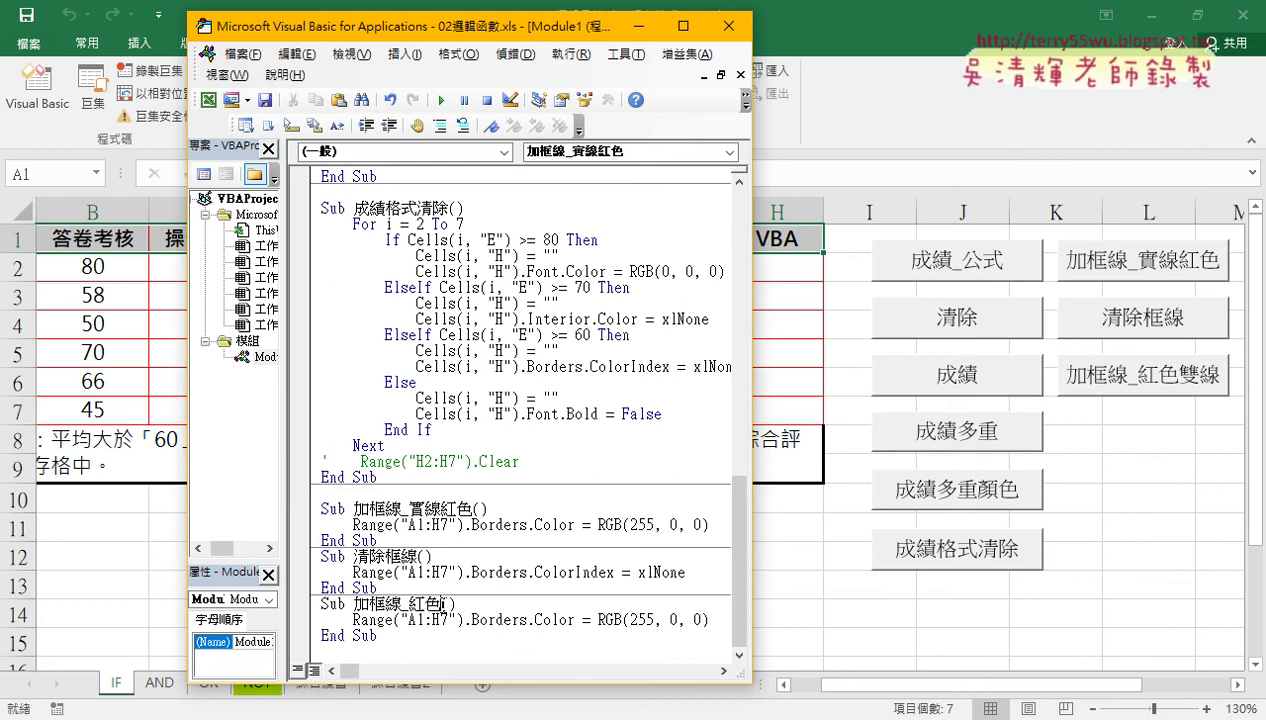
pyautogui.write('雙')
pyautogui.write('線')
pyautogui.press('Return')
# Run 清除框線, then run the new 加框線_紅色雙線 macro to test it
pyautogui.click(506, 620)
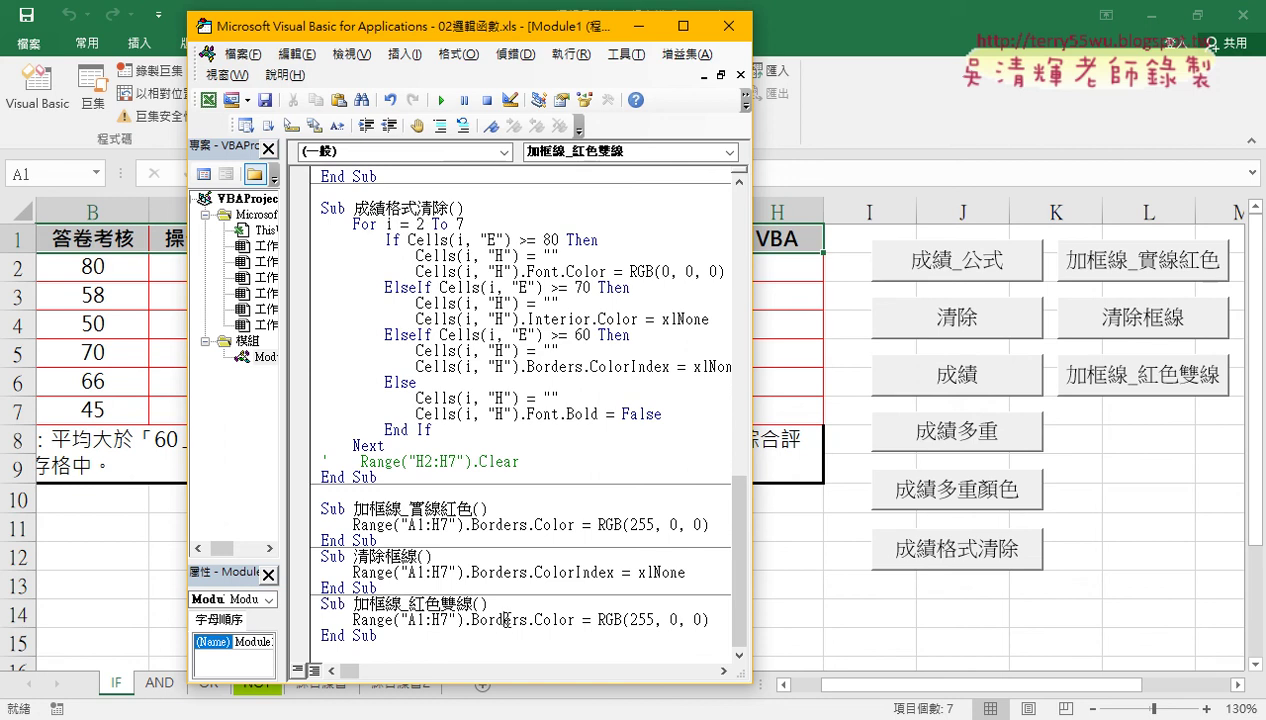
pyautogui.click(485, 565)
pyautogui.click(441, 100)
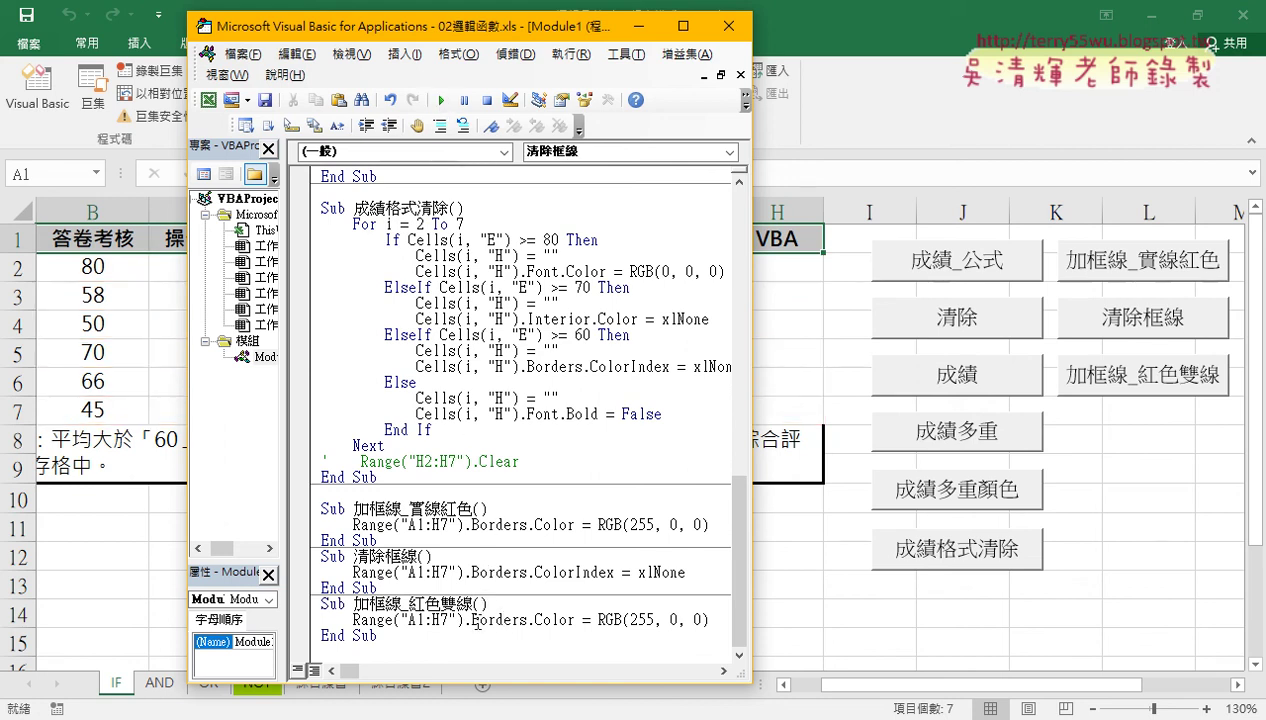
pyautogui.click(477, 620)
pyautogui.click(441, 100)
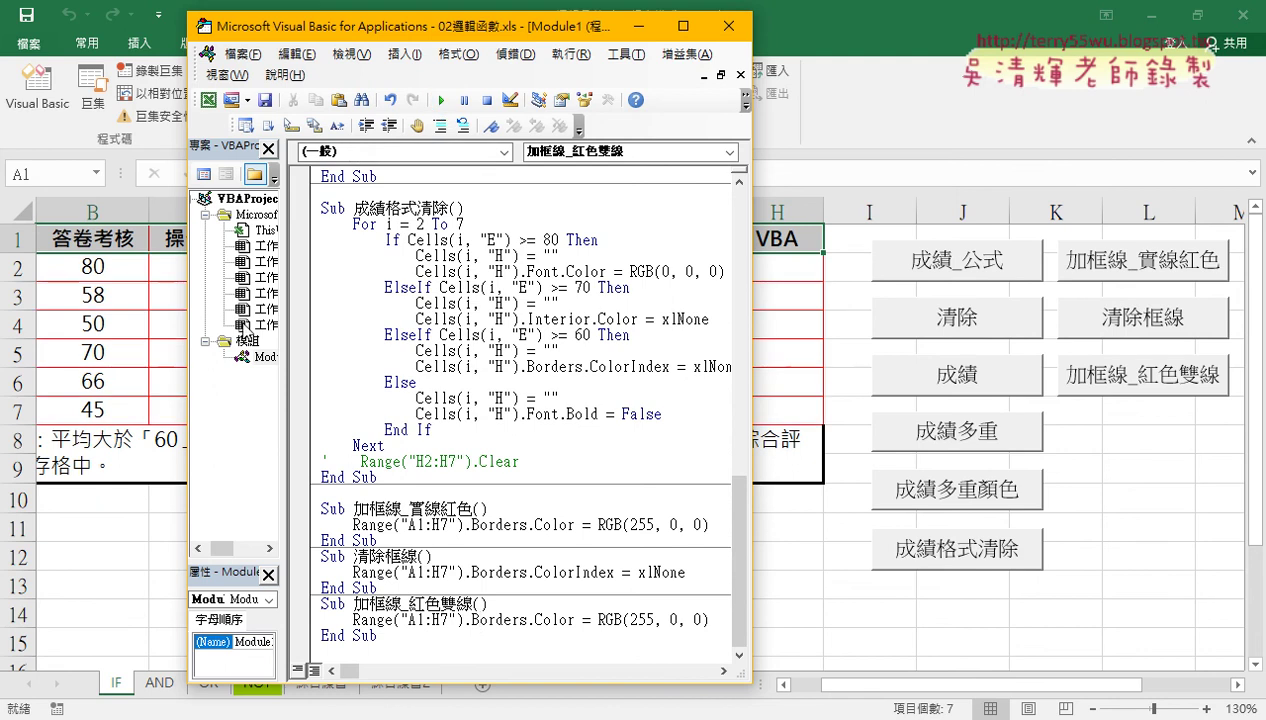
# Add an empty line after the Borders.Color line in 加框線_紅色雙線, check the sheet, and return to the code
pyautogui.click(711, 620)
pyautogui.moveTo(752, 617); pyautogui.dragTo(908, 617)
pyautogui.press('Return')
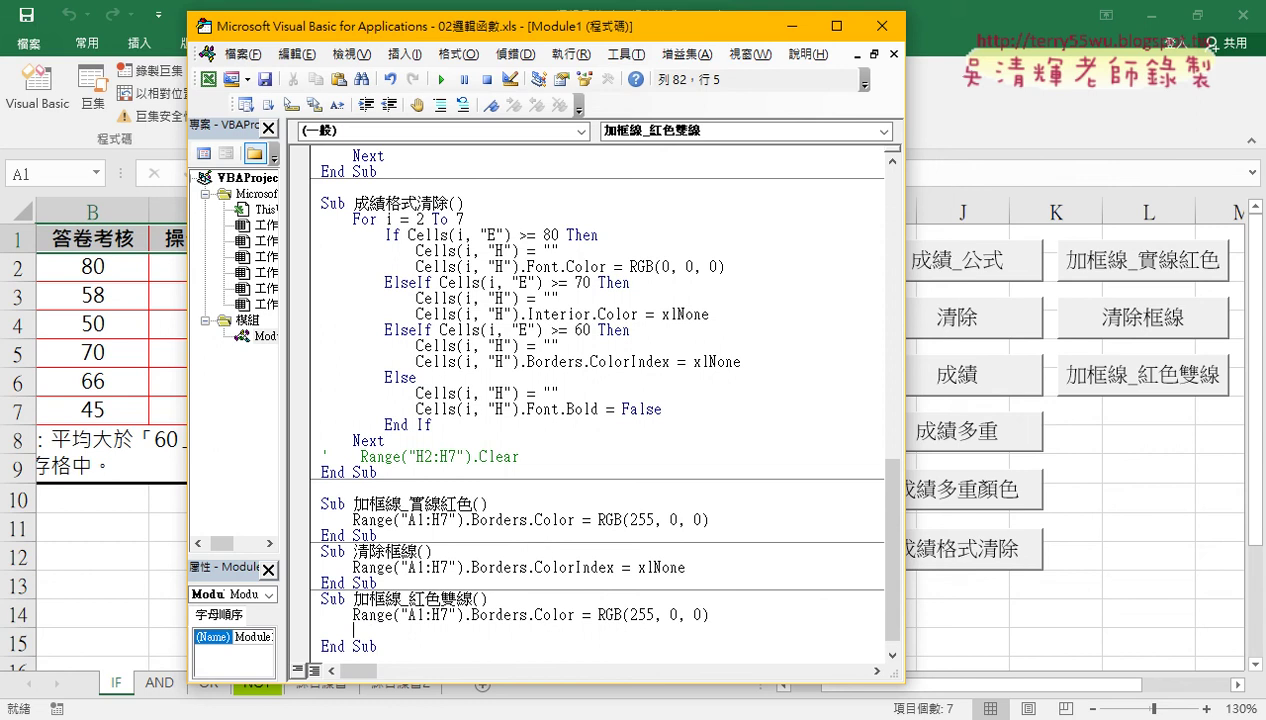
pyautogui.click(92, 526)
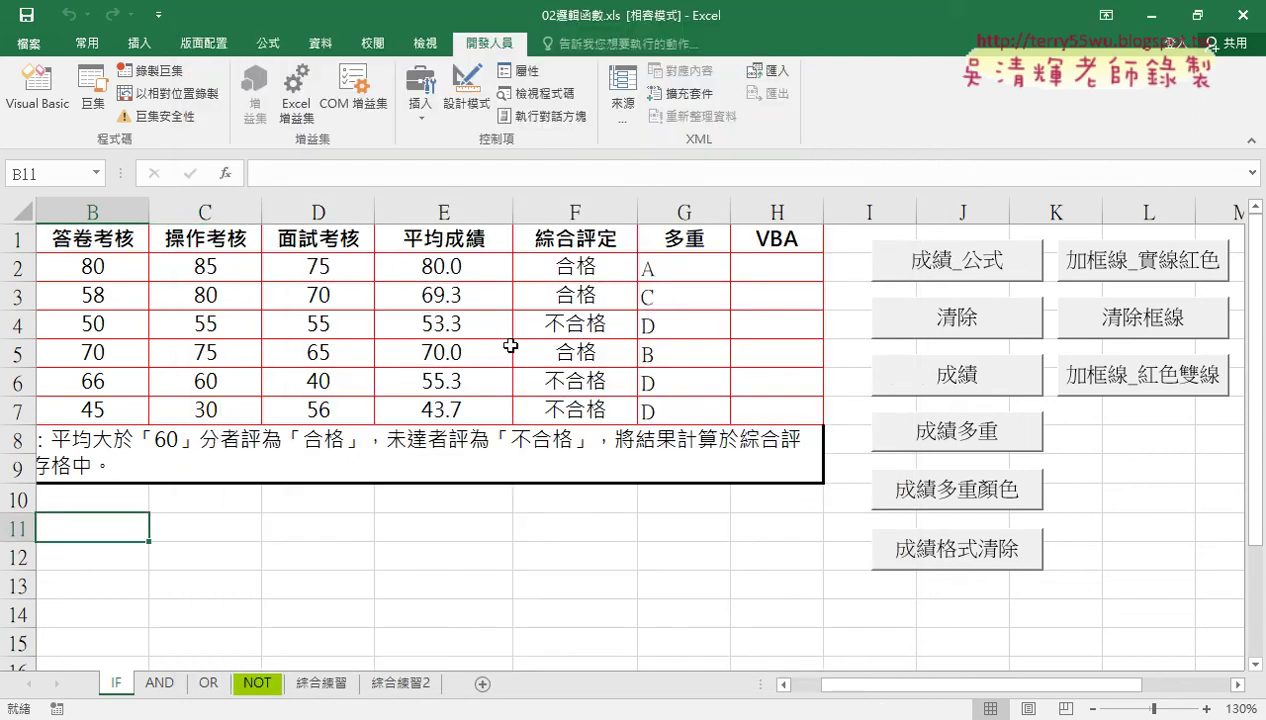
pyautogui.moveTo(843, 692); pyautogui.dragTo(813, 692)
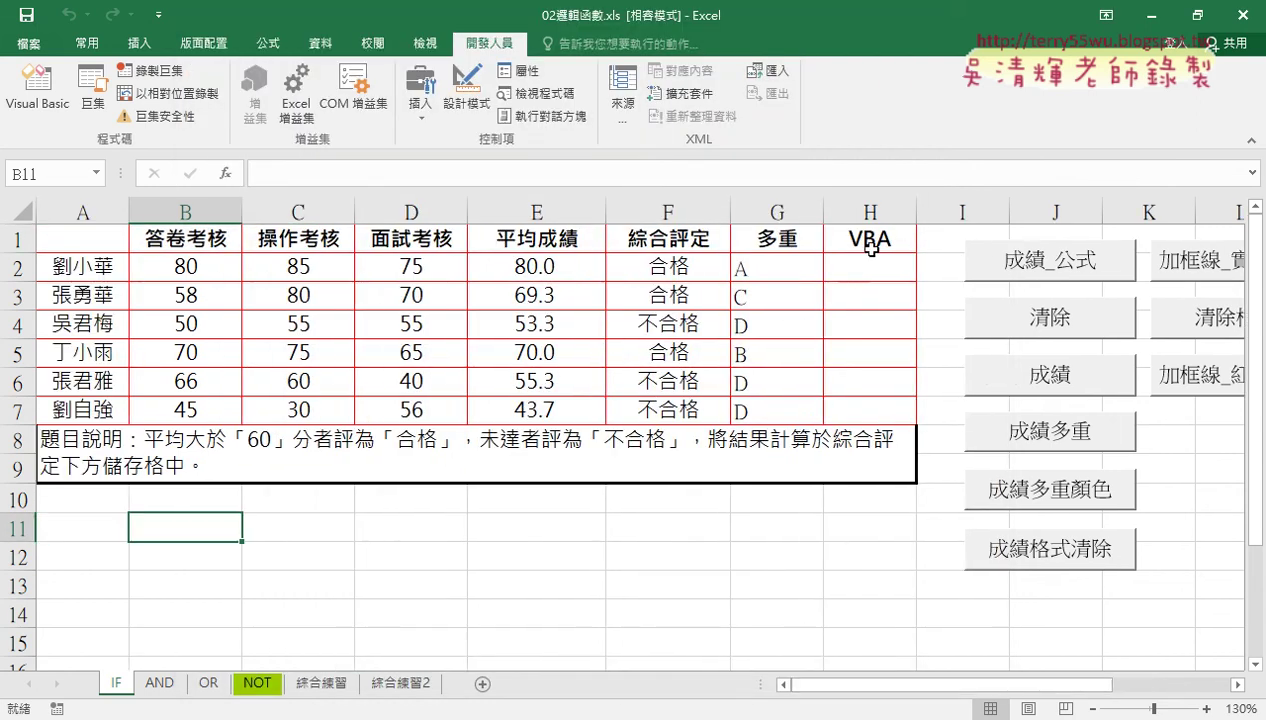
pyautogui.moveTo(862, 240)
pyautogui.mouseDown()
pyautogui.moveTo(370, 228)
pyautogui.moveTo(50, 238)
pyautogui.mouseUp()
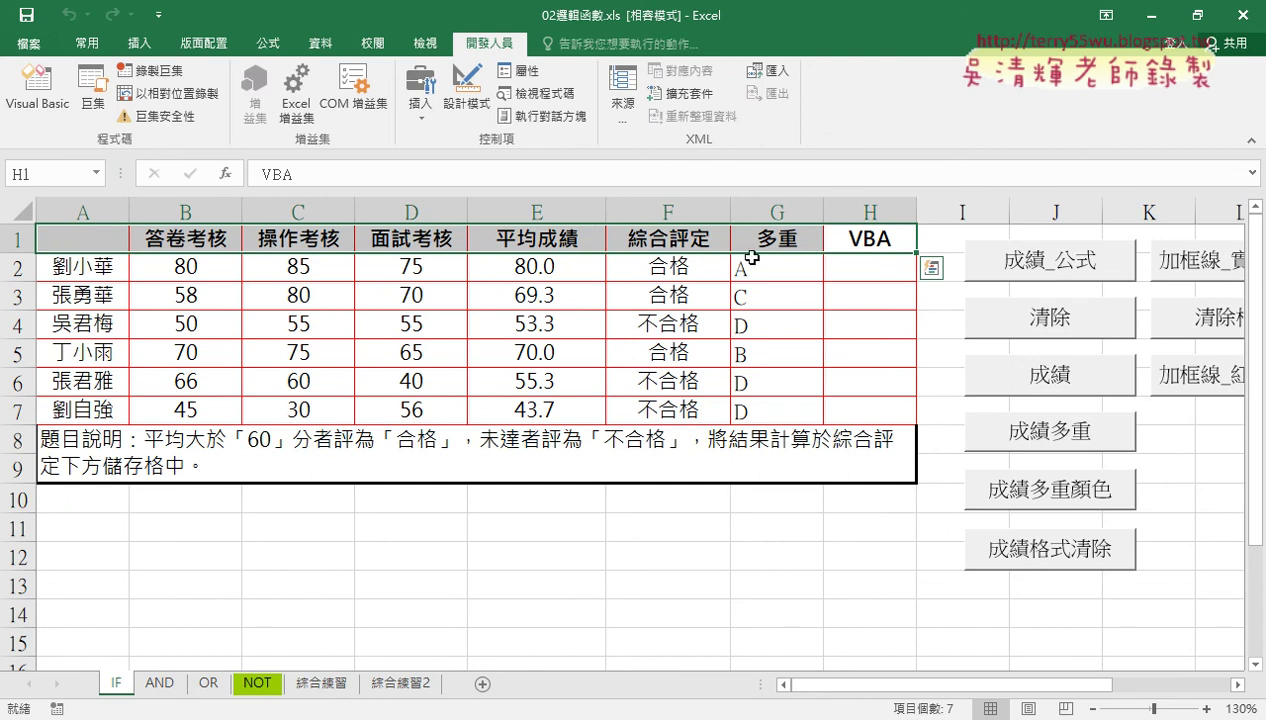
pyautogui.click(37, 88)
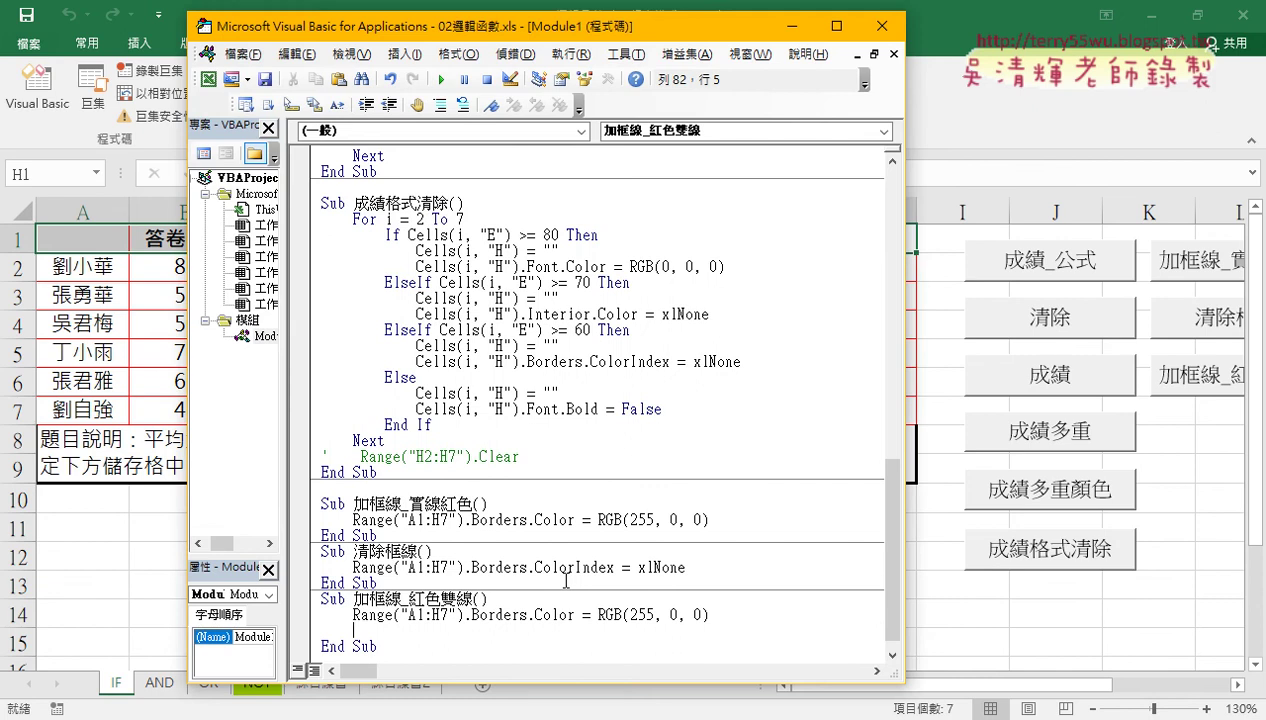
# Reuse the range reference on the new line as Range("A1:H1").Borders
pyautogui.moveTo(462, 614)
pyautogui.mouseDown()
pyautogui.moveTo(352, 614)
pyautogui.moveTo(366, 632)
pyautogui.mouseUp()
pyautogui.write('Range("A1:H7")')
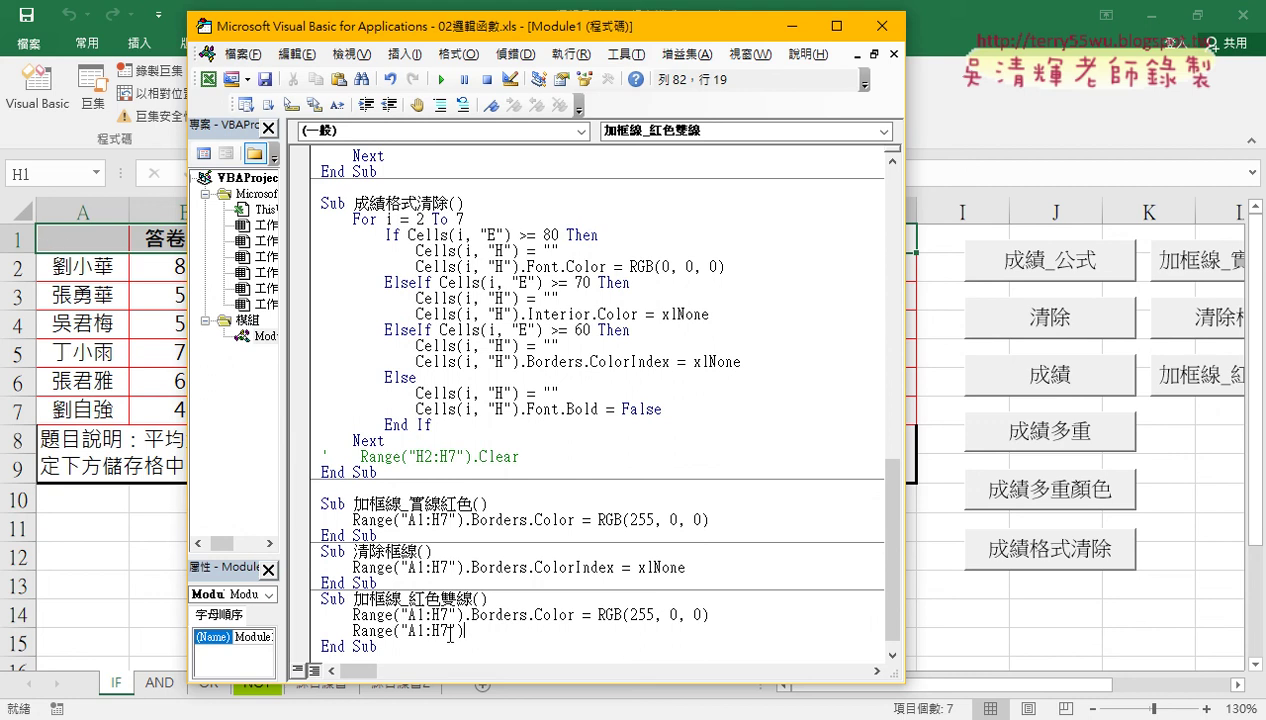
pyautogui.moveTo(449, 632); pyautogui.dragTo(441, 632)
pyautogui.write('1")')
pyautogui.write('.')
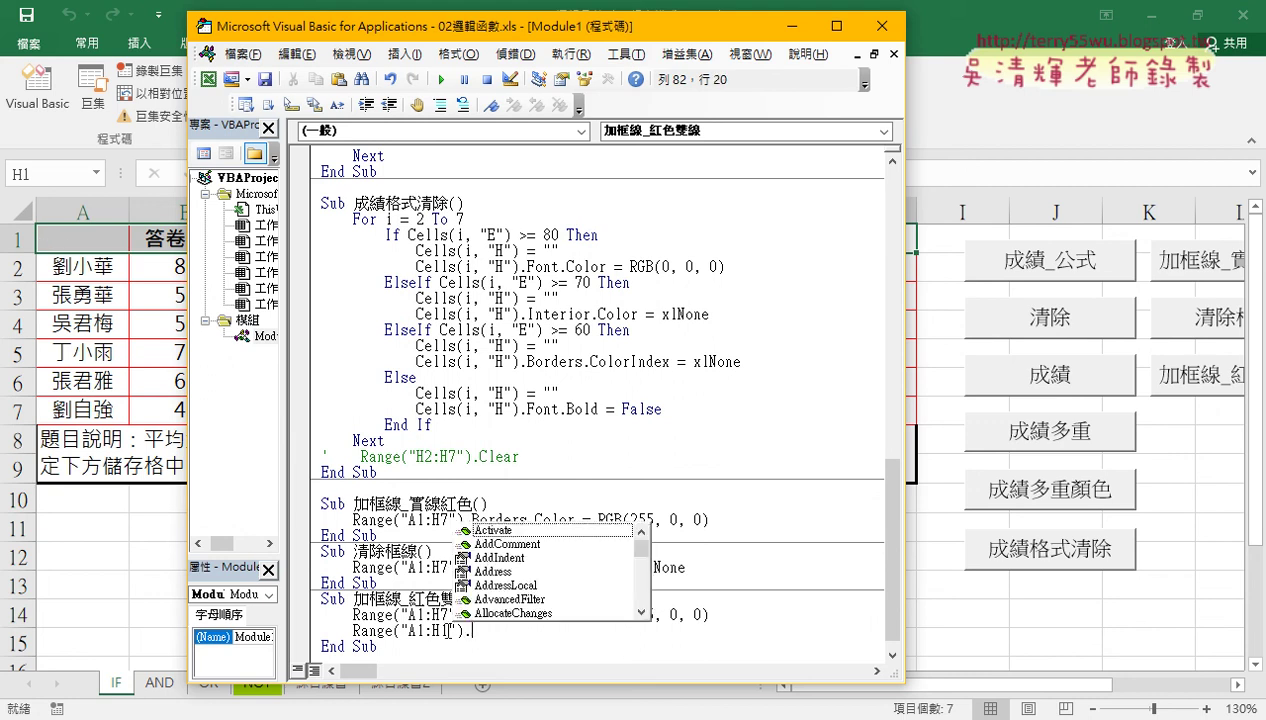
pyautogui.write('B')
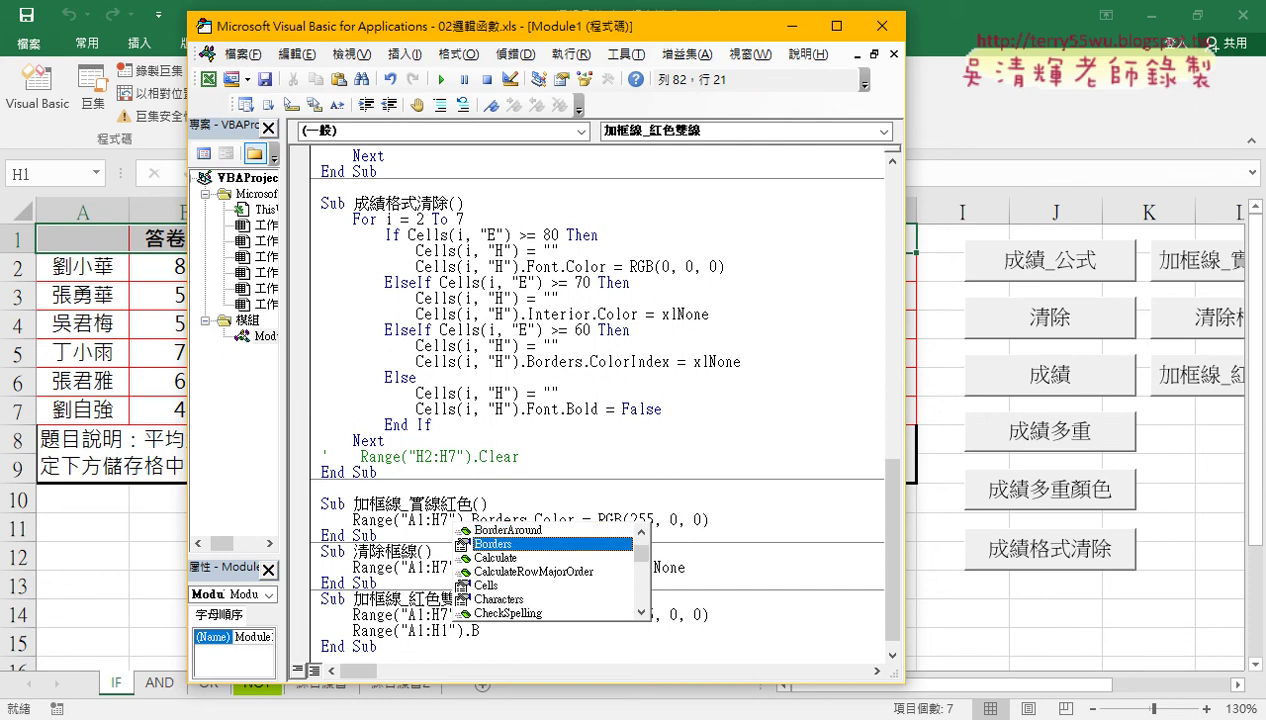
pyautogui.press('space')
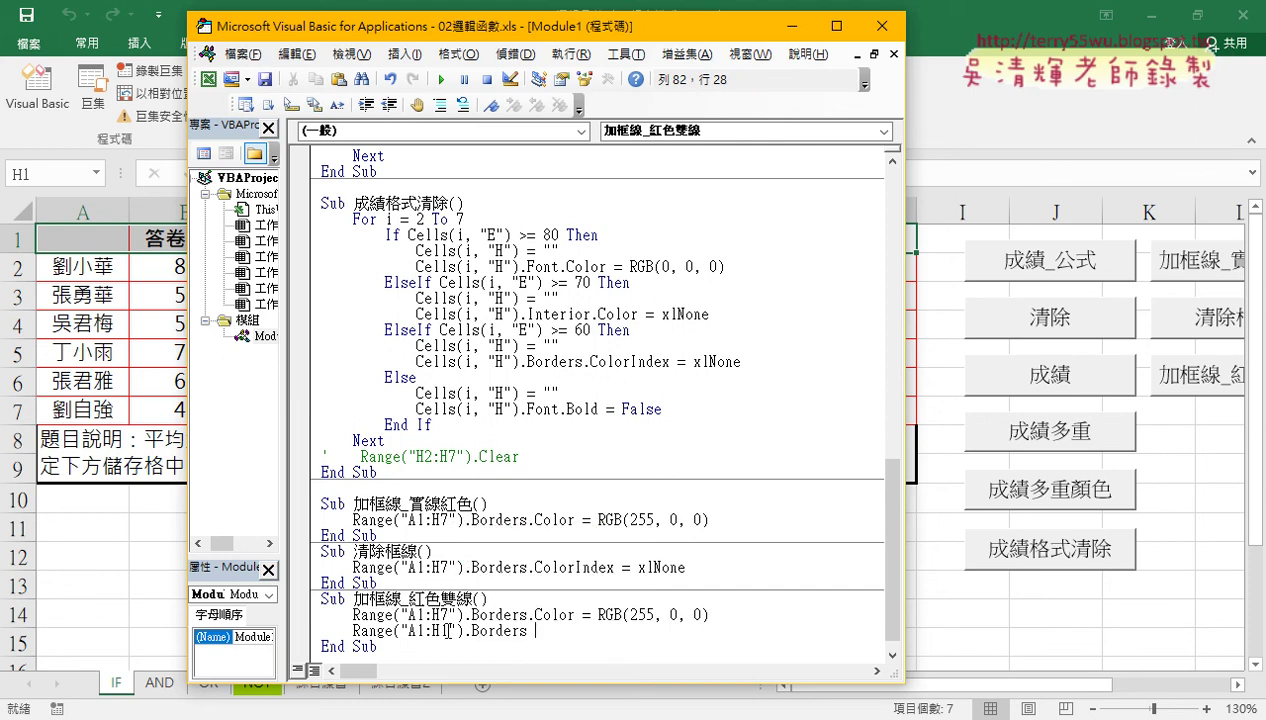
pyautogui.press('BackSpace')
# Open the full border settings from the Home tab's border list, then cancel without changes
pyautogui.click(88, 45)
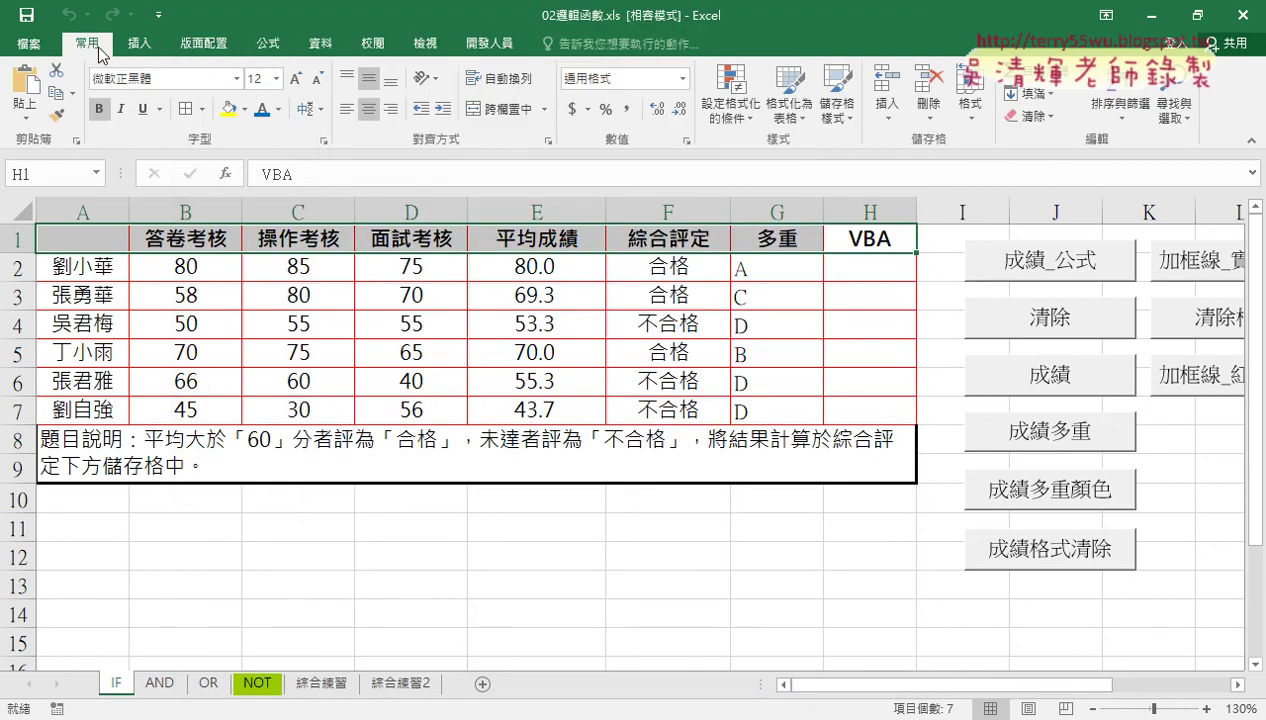
pyautogui.click(201, 109)
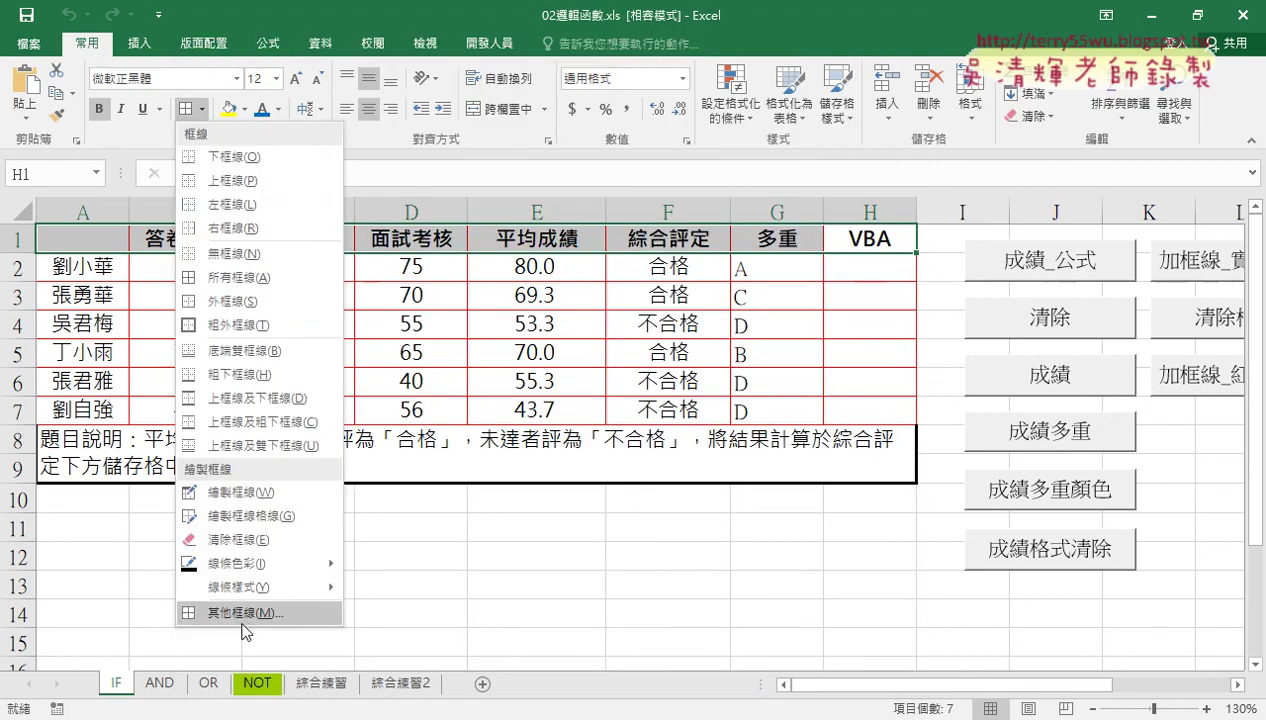
pyautogui.click(242, 614)
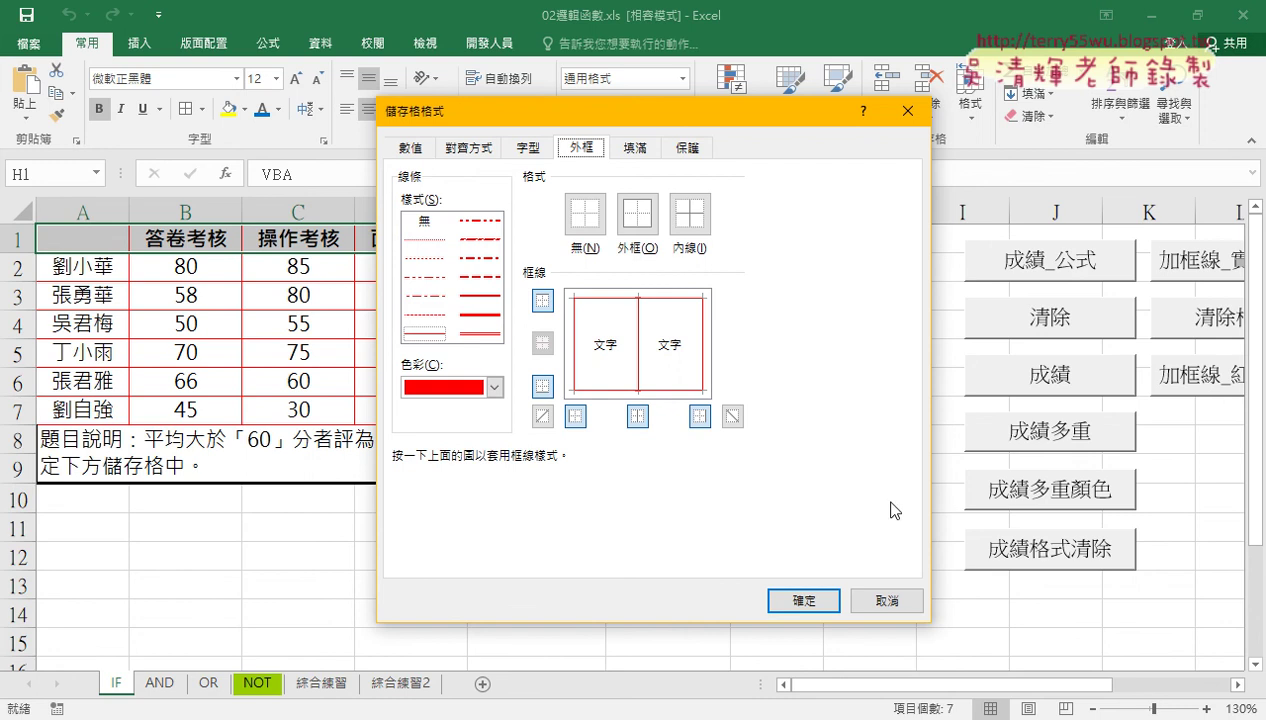
pyautogui.click(889, 600)
# Select A1:H1 and apply a double-line bottom border through the border settings
pyautogui.moveTo(95, 238); pyautogui.dragTo(866, 240)
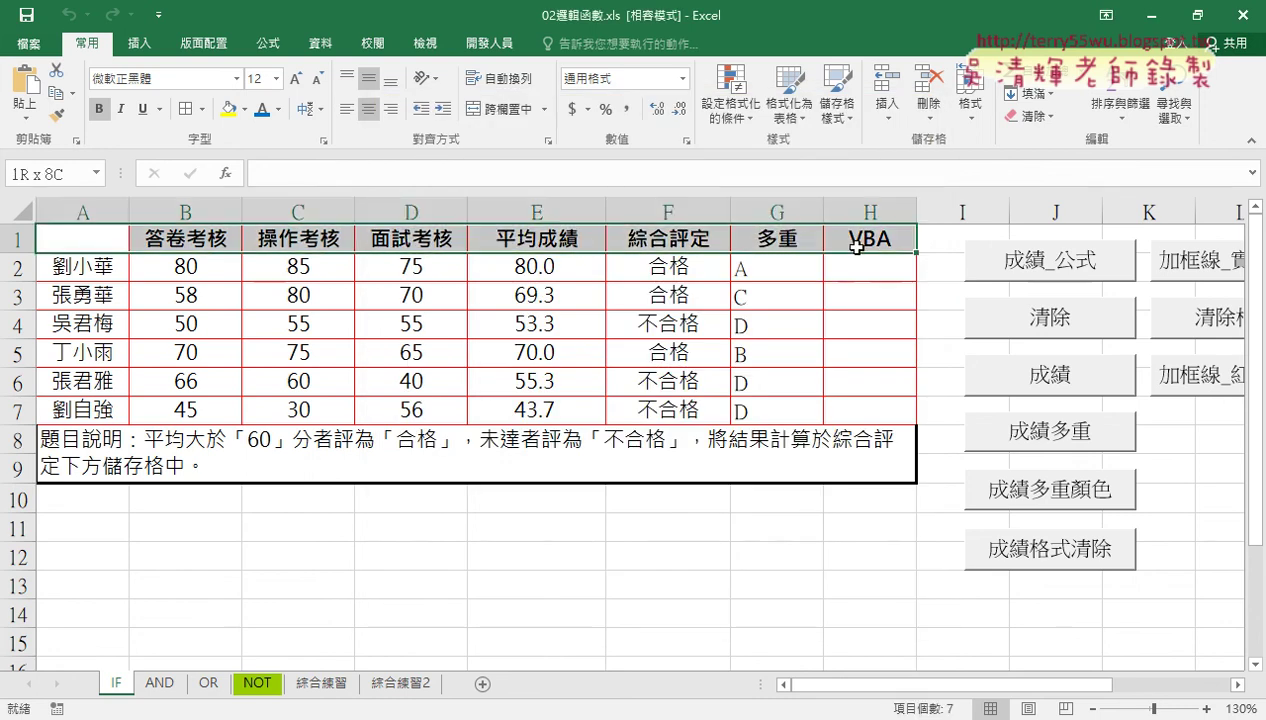
pyautogui.click(202, 108)
pyautogui.click(245, 612)
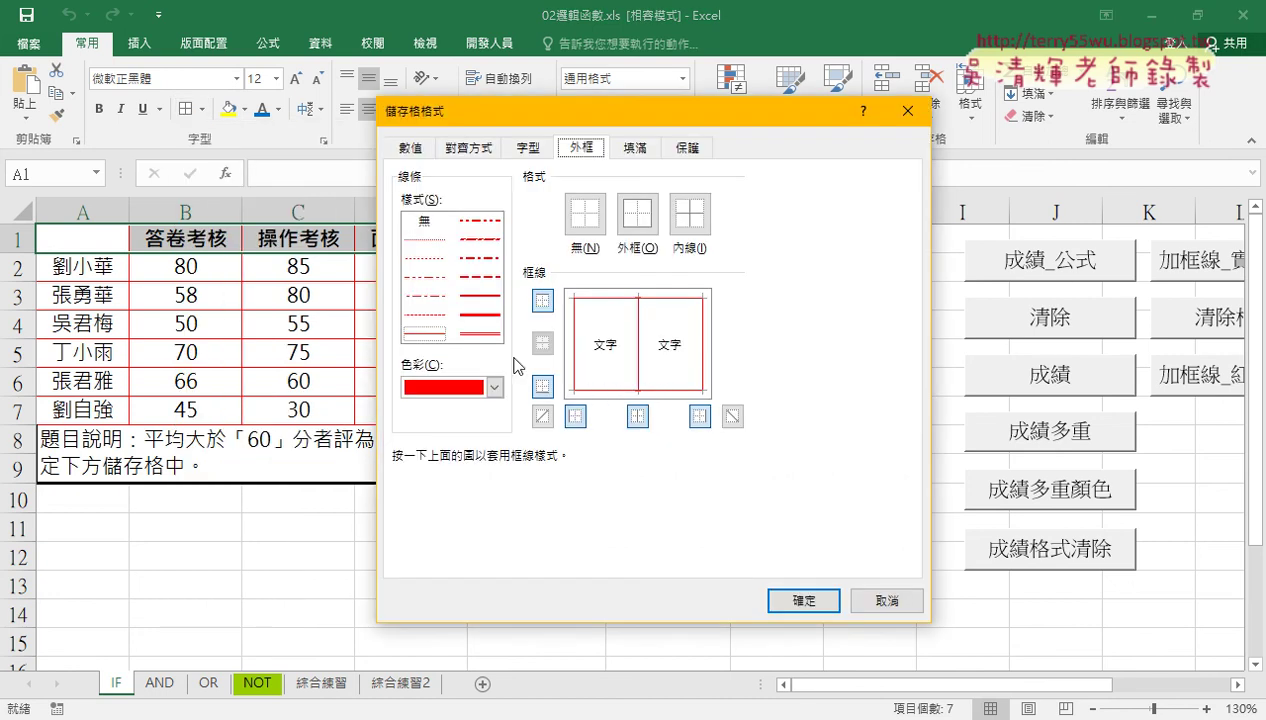
pyautogui.click(480, 333)
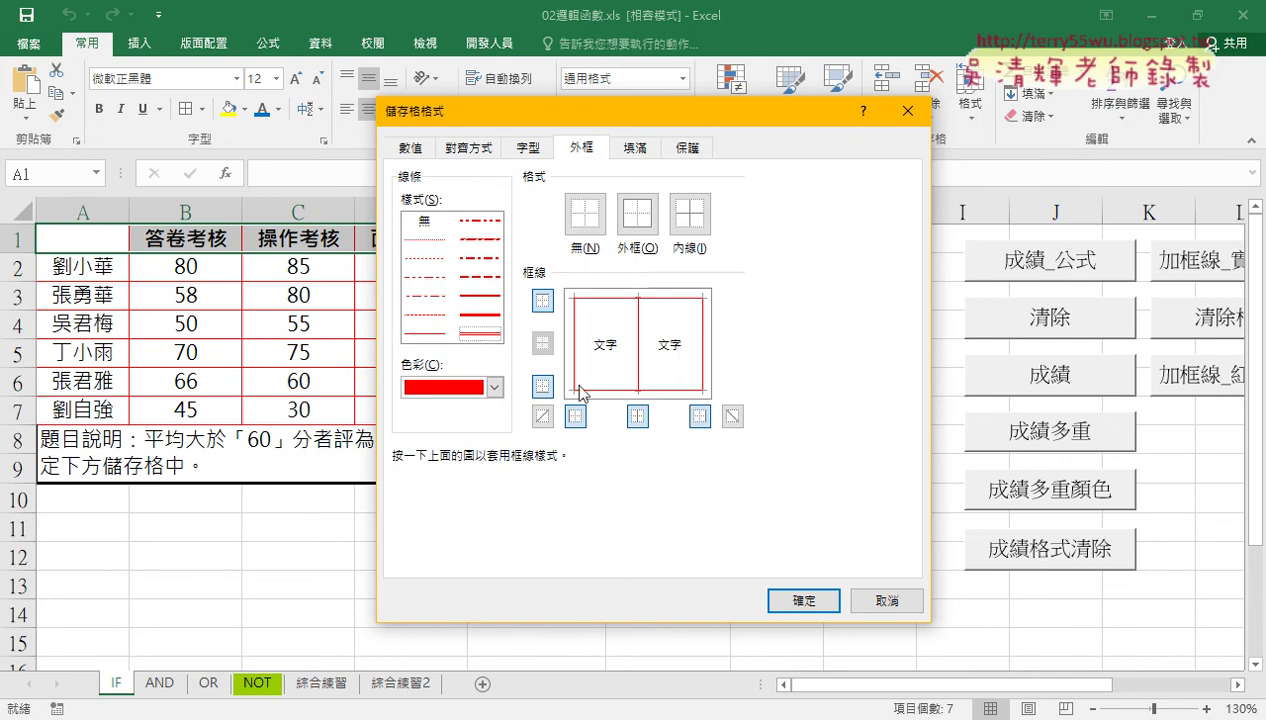
pyautogui.click(610, 389)
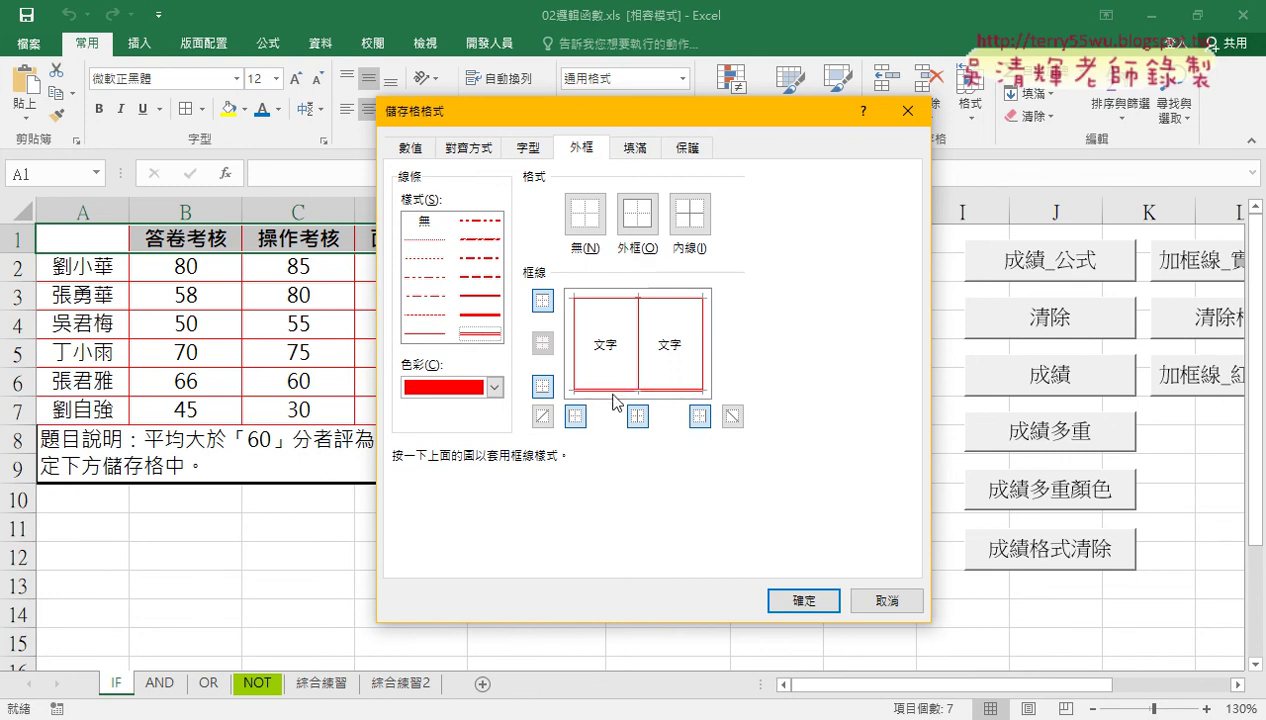
pyautogui.click(810, 601)
pyautogui.click(534, 405)
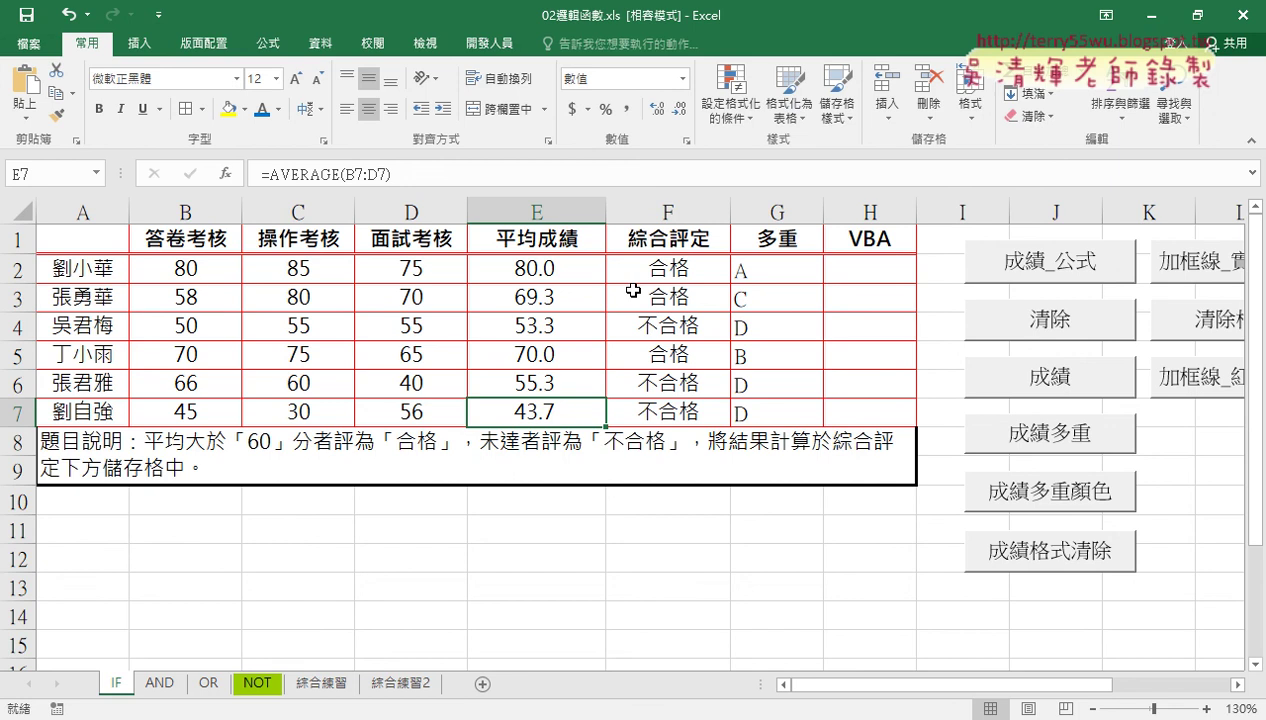
# Open the Visual Basic editor and scroll to the 加框線_紅色雙線 code in Module1
pyautogui.click(488, 43)
pyautogui.click(37, 104)
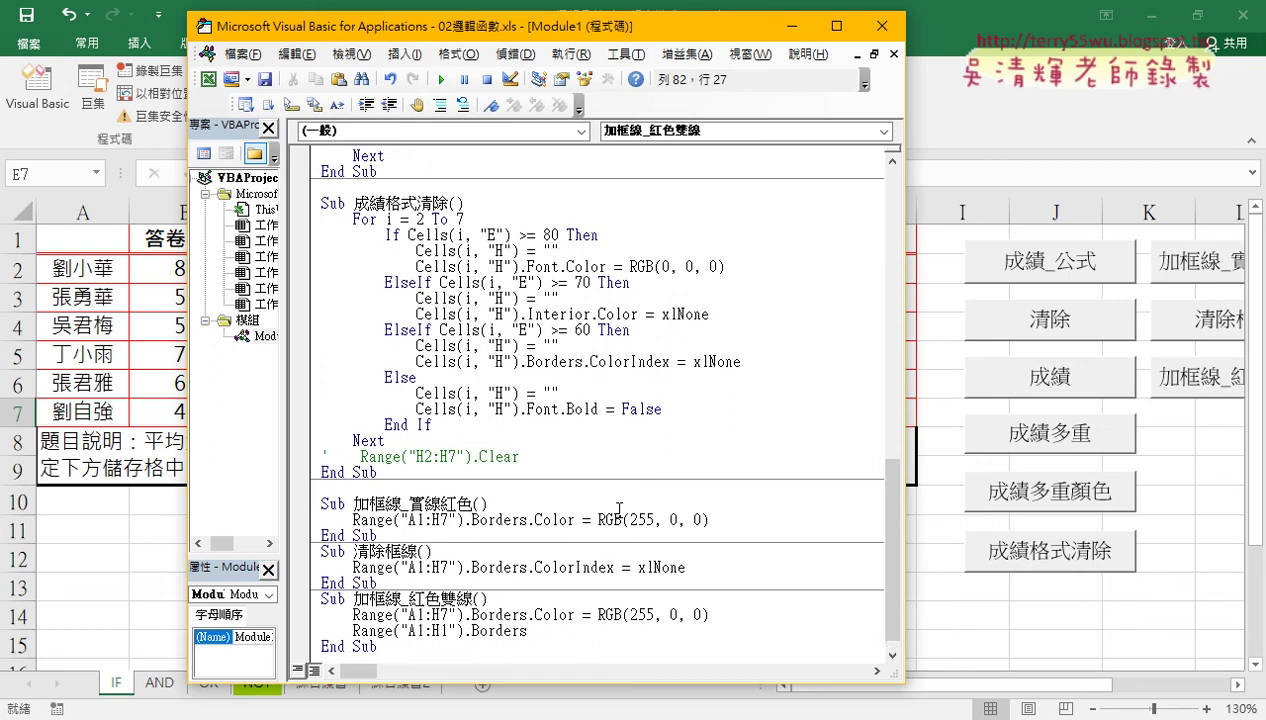
pyautogui.scroll(-1, 612, 555)
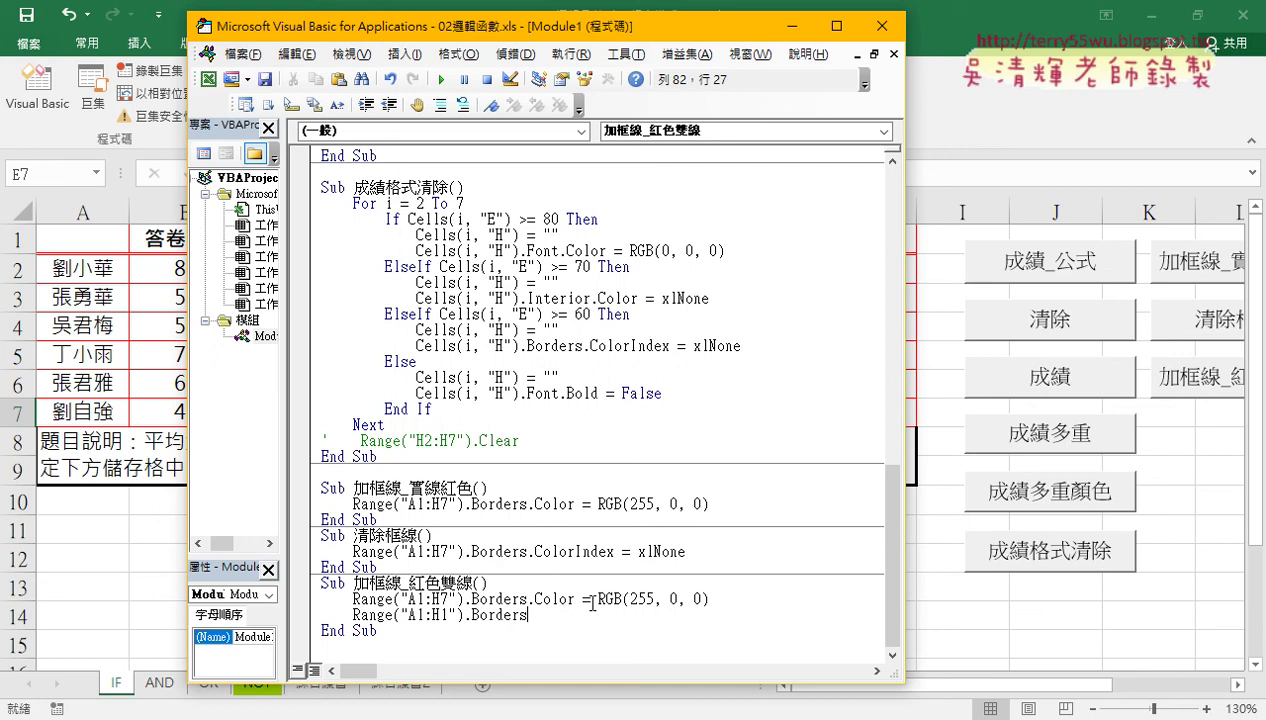
# Type ( after Range("A1:H1").Borders and browse the edge list to the bottom-edge option
pyautogui.write('(')
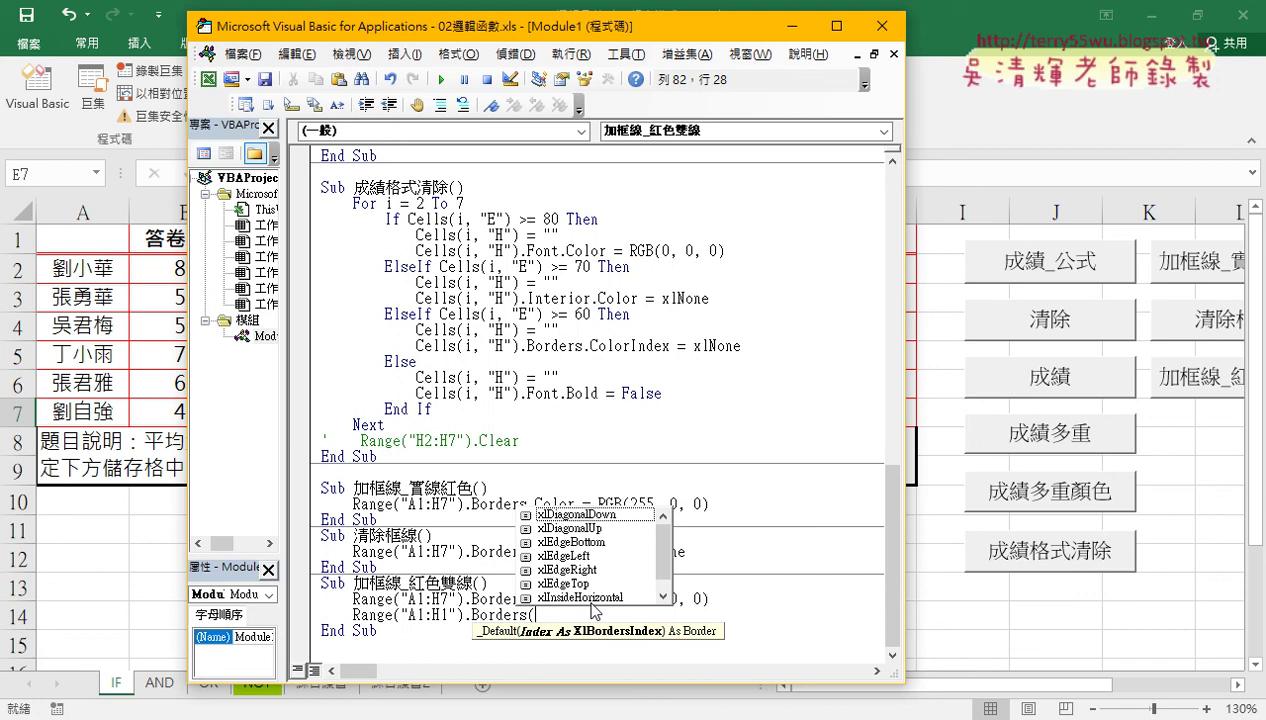
pyautogui.press('Down')
pyautogui.press('Down')
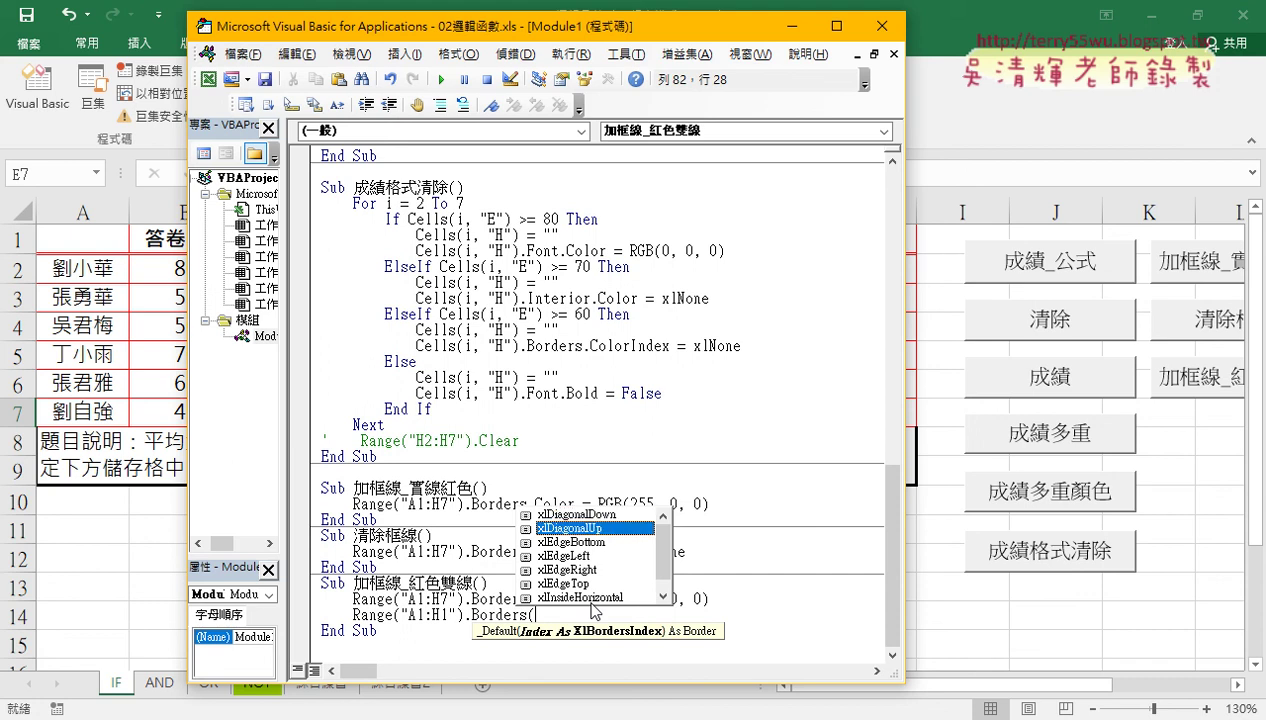
pyautogui.press('Down')
pyautogui.press('Down')
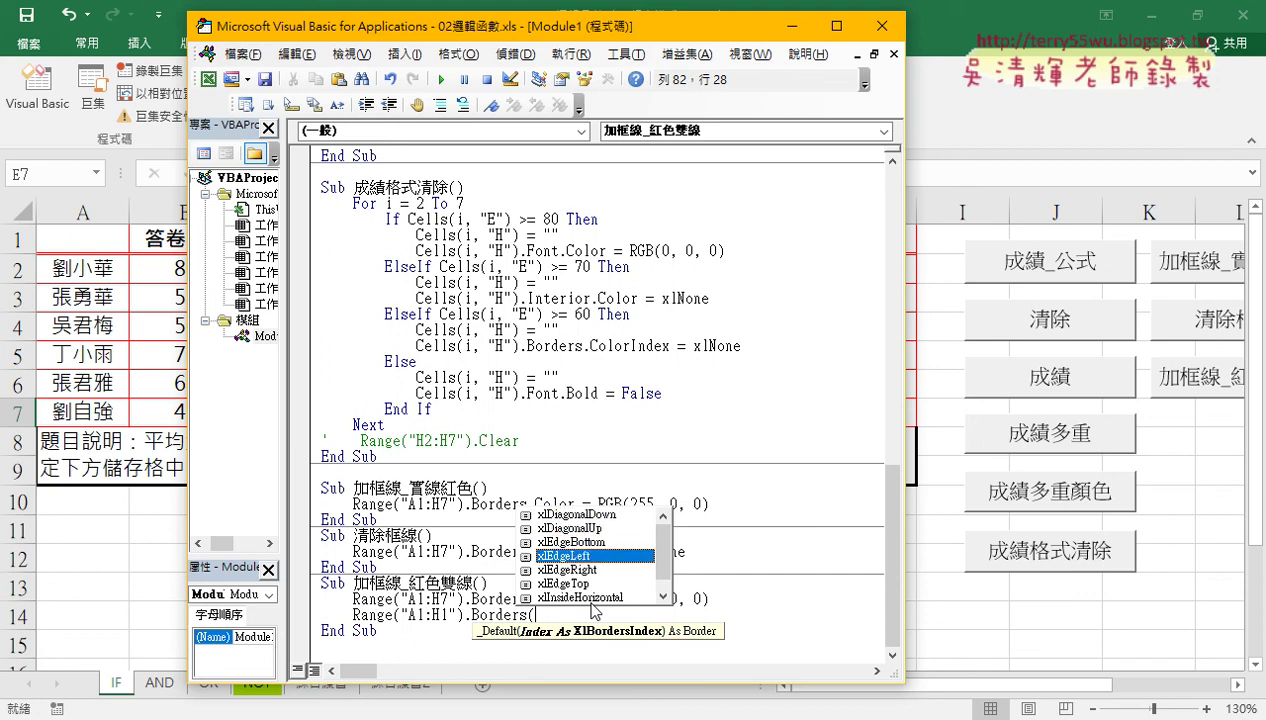
pyautogui.press('Down')
pyautogui.press('Down')
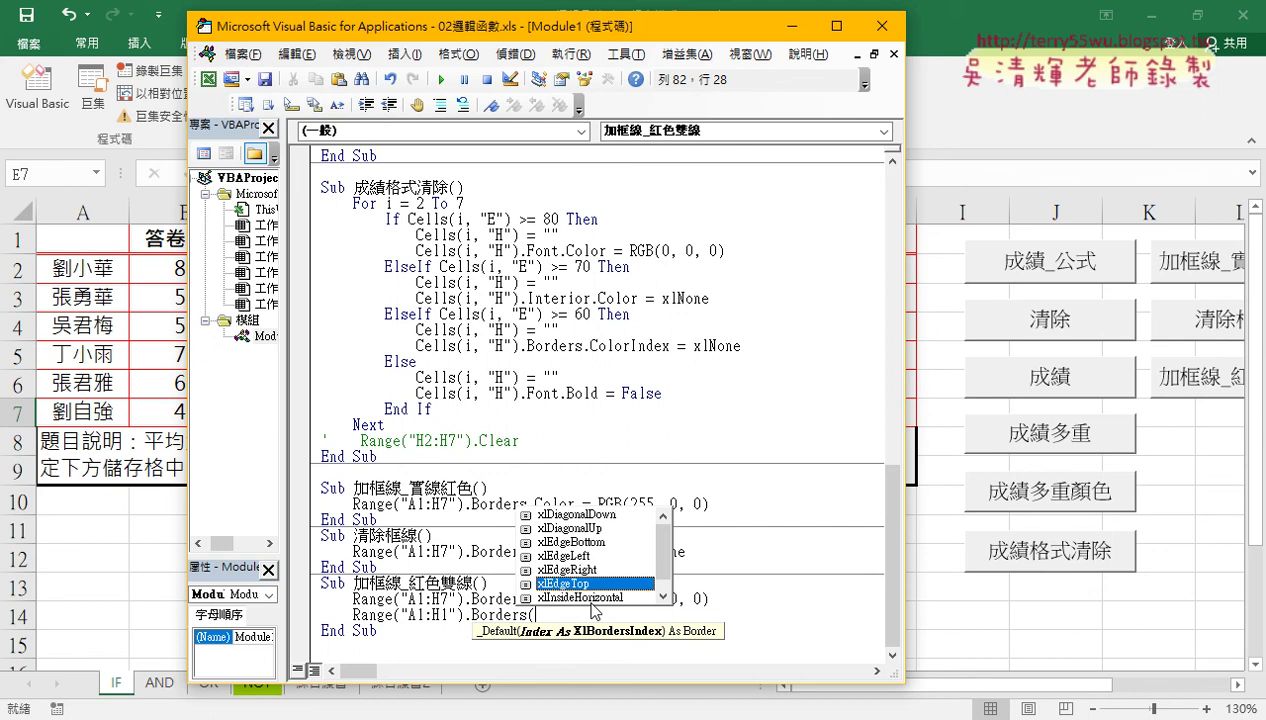
pyautogui.press('Up')
pyautogui.press('Up')
pyautogui.press('Up')
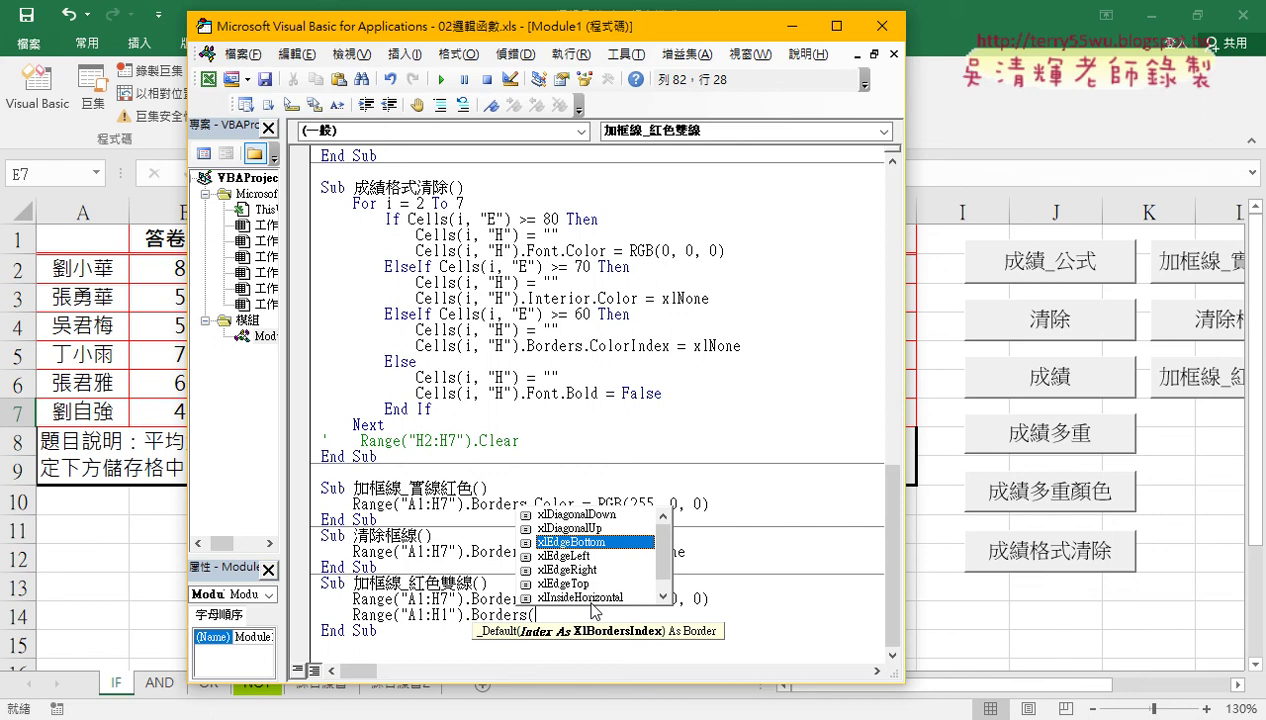
# Complete the line as Range("A1:H1").Borders(xlEdgeBottom).LineStyle using IntelliSense
pyautogui.doubleClick(587, 542)
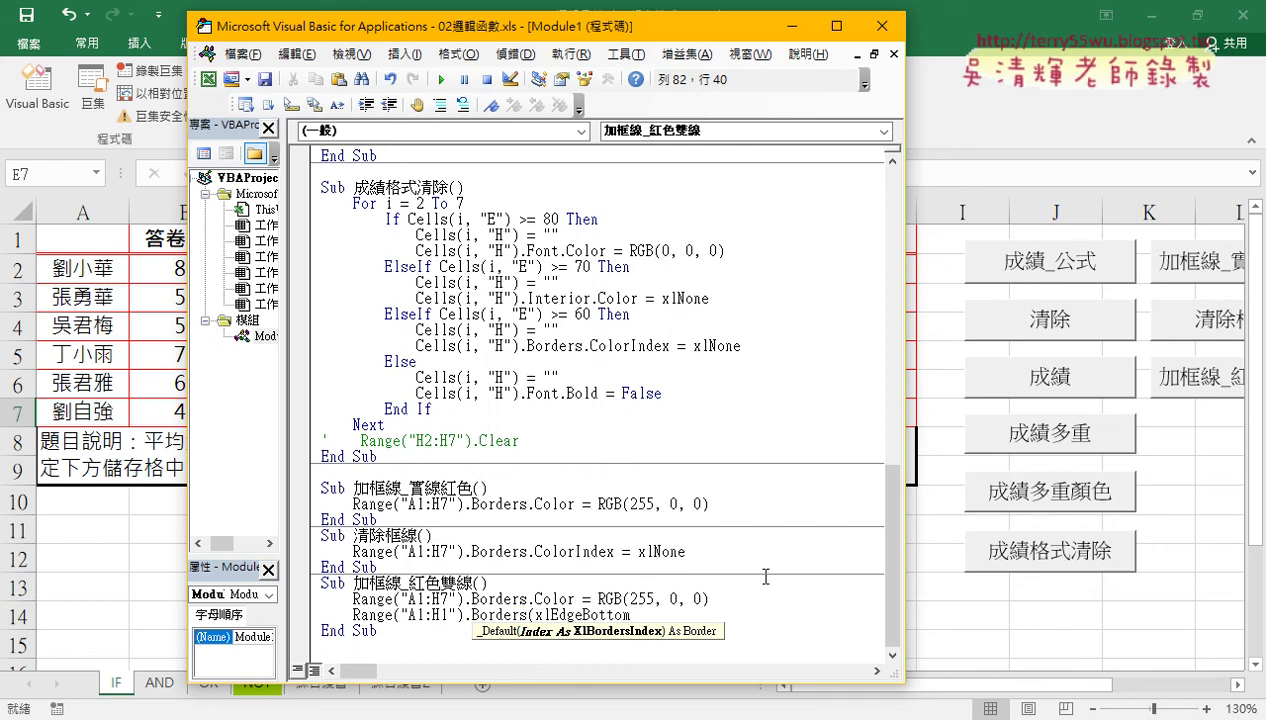
pyautogui.write(')')
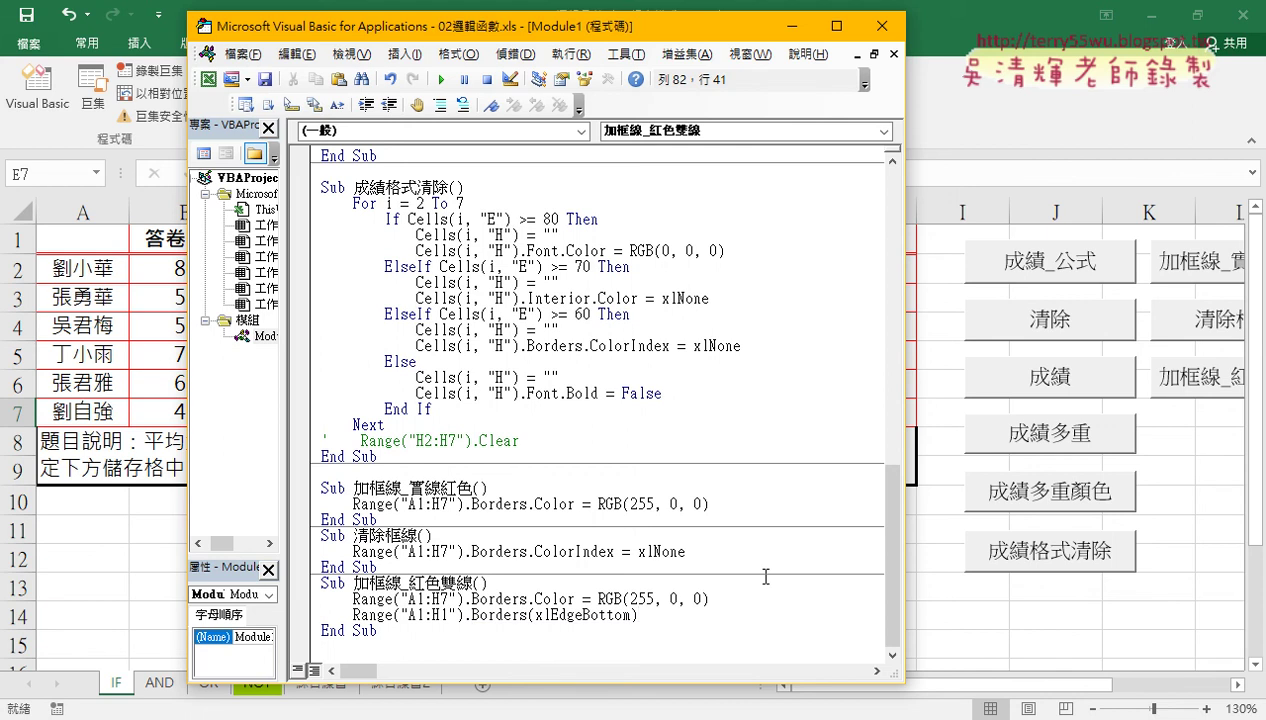
pyautogui.write('.')
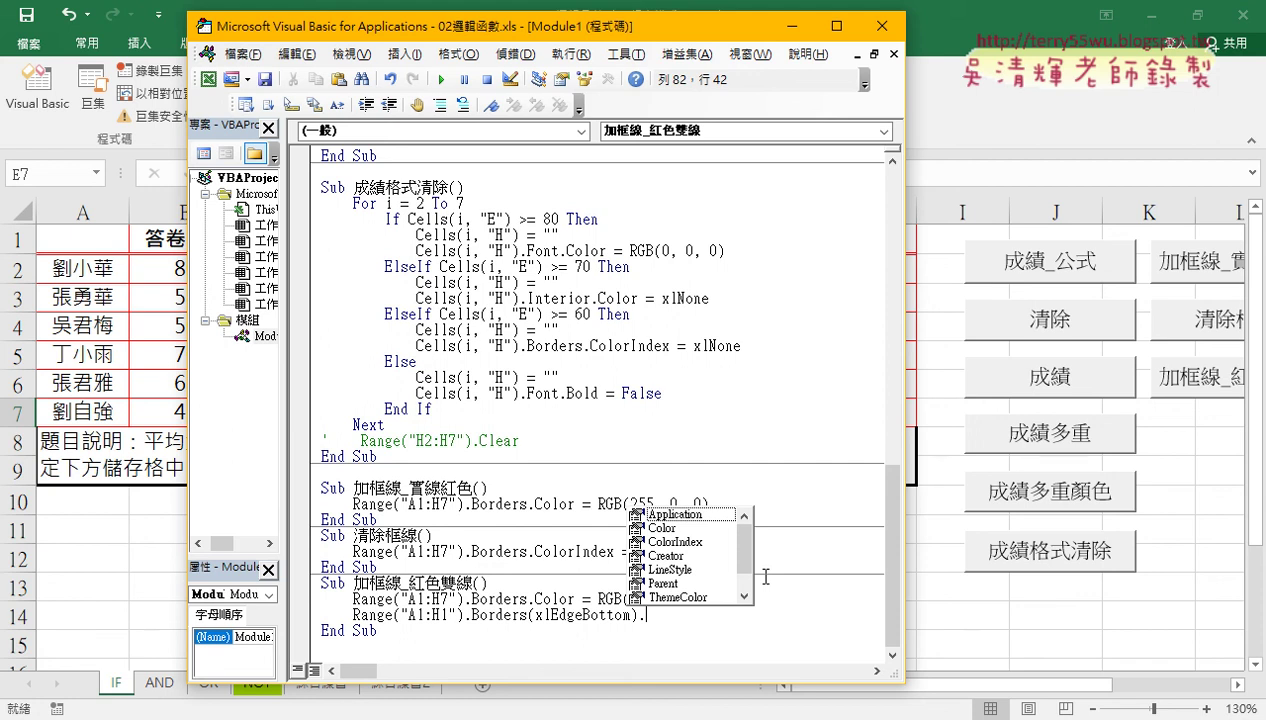
pyautogui.press('Down')
pyautogui.press('Down')
pyautogui.press('Down')
pyautogui.press('Down')
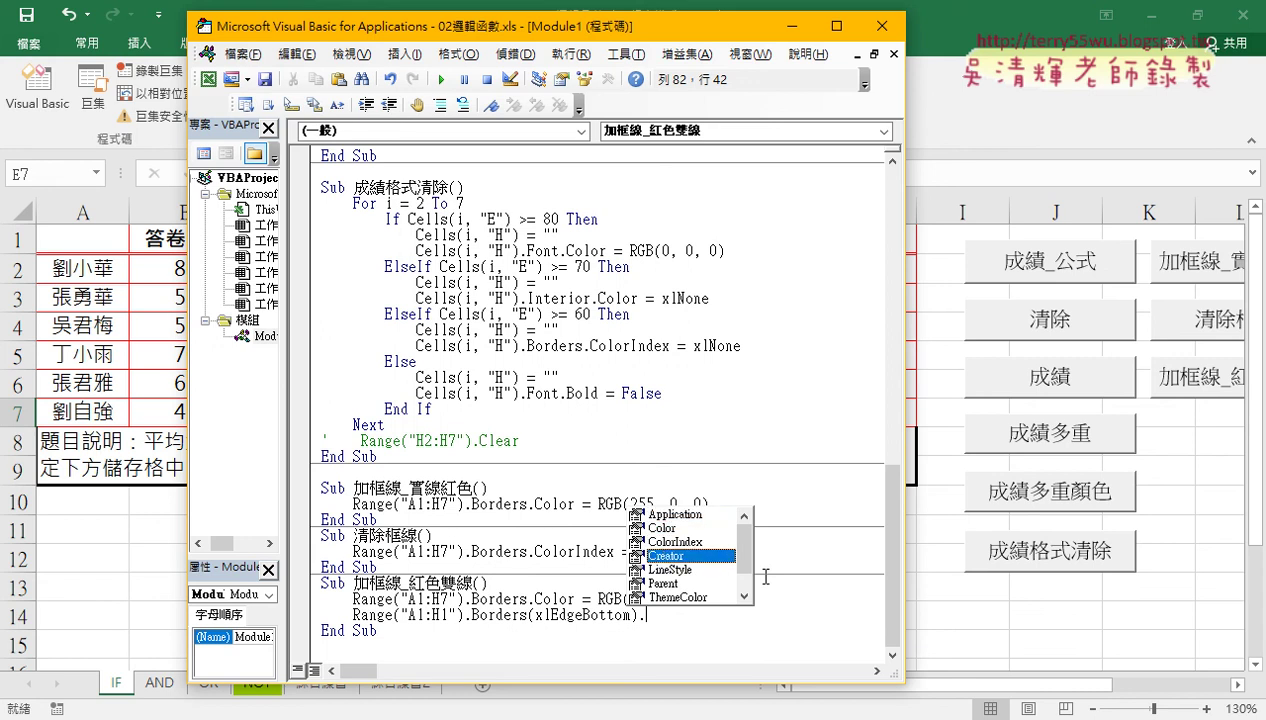
pyautogui.press('Down')
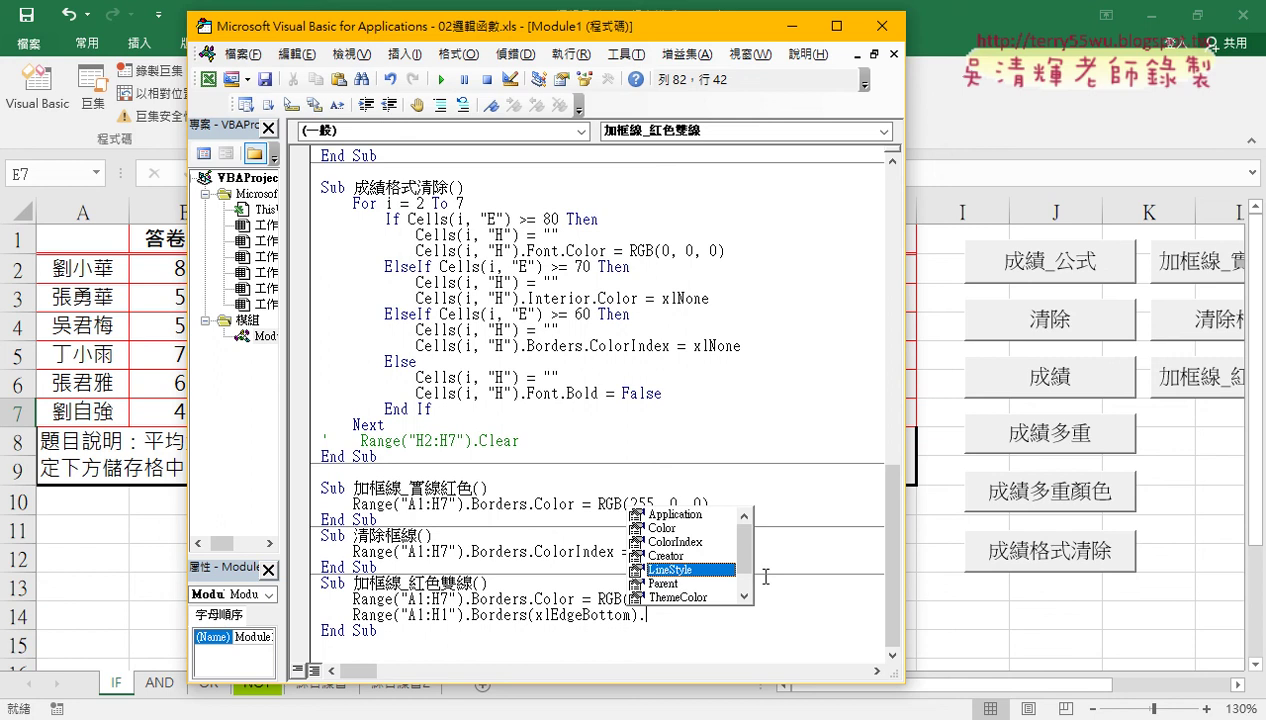
pyautogui.doubleClick(706, 569)
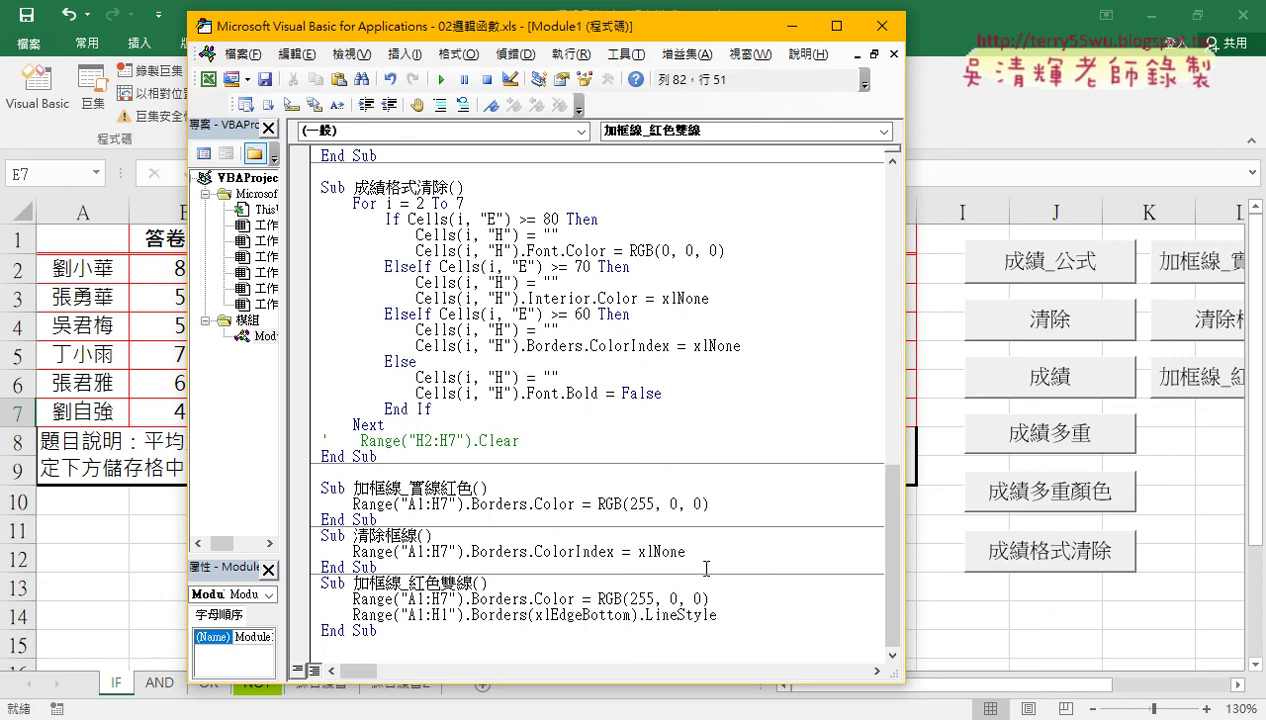
# Add an equals sign after LineStyle and open the LineStyle help page with F1
pyautogui.write('-')
pyautogui.press('BackSpace')
pyautogui.write('=')
pyautogui.click(700, 614)
pyautogui.press('F1')
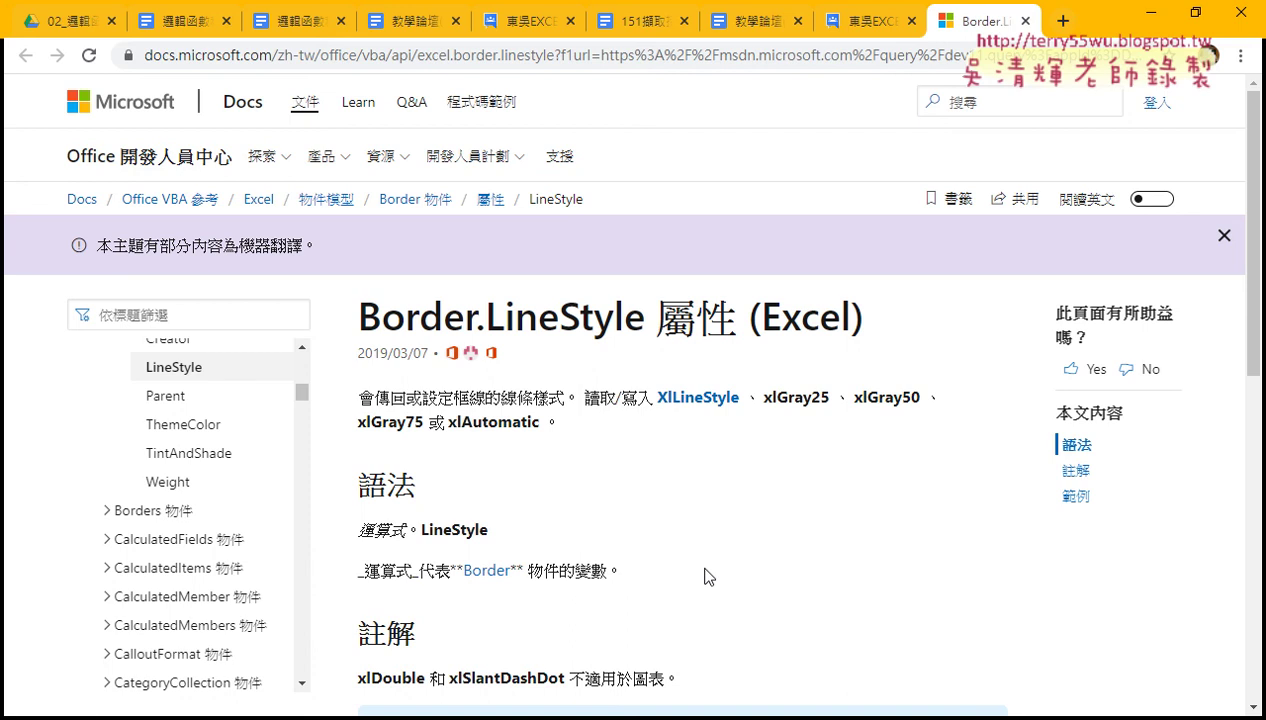
# Browse the XlLineStyle values, inspecting xlDash and xlDouble (-4119)
pyautogui.click(686, 400)
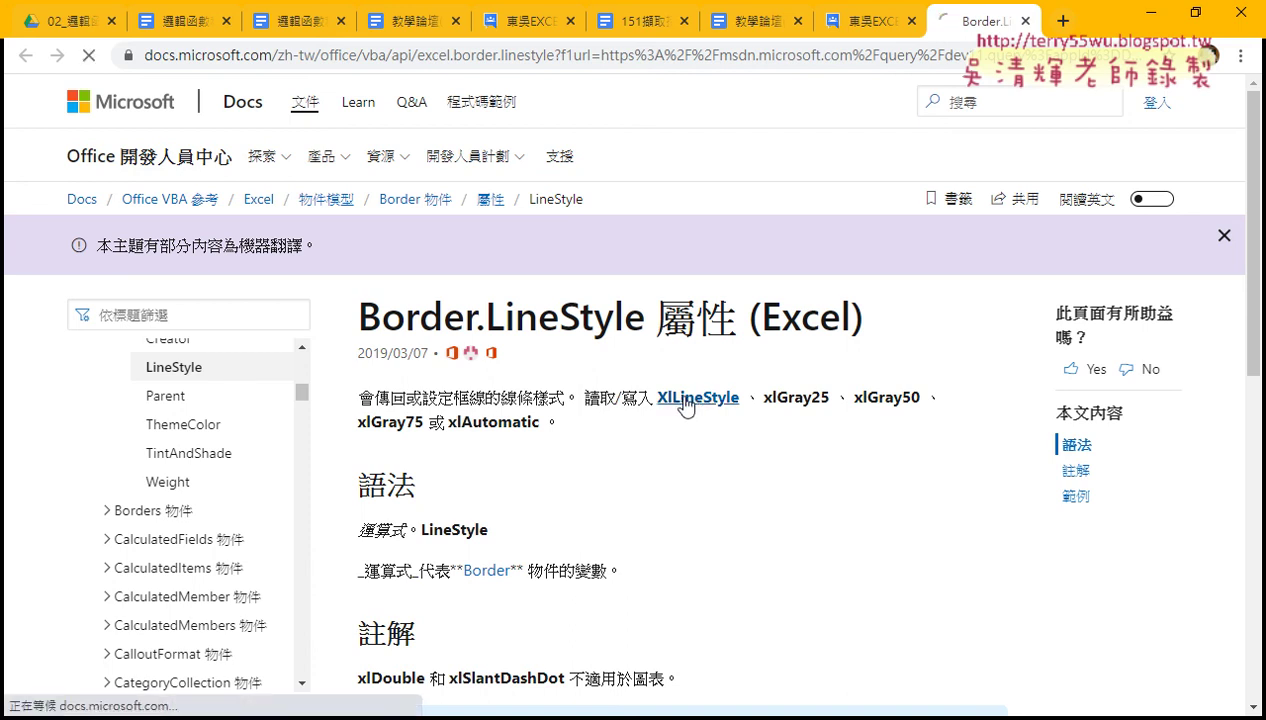
pyautogui.scroll(-1, 686, 404)
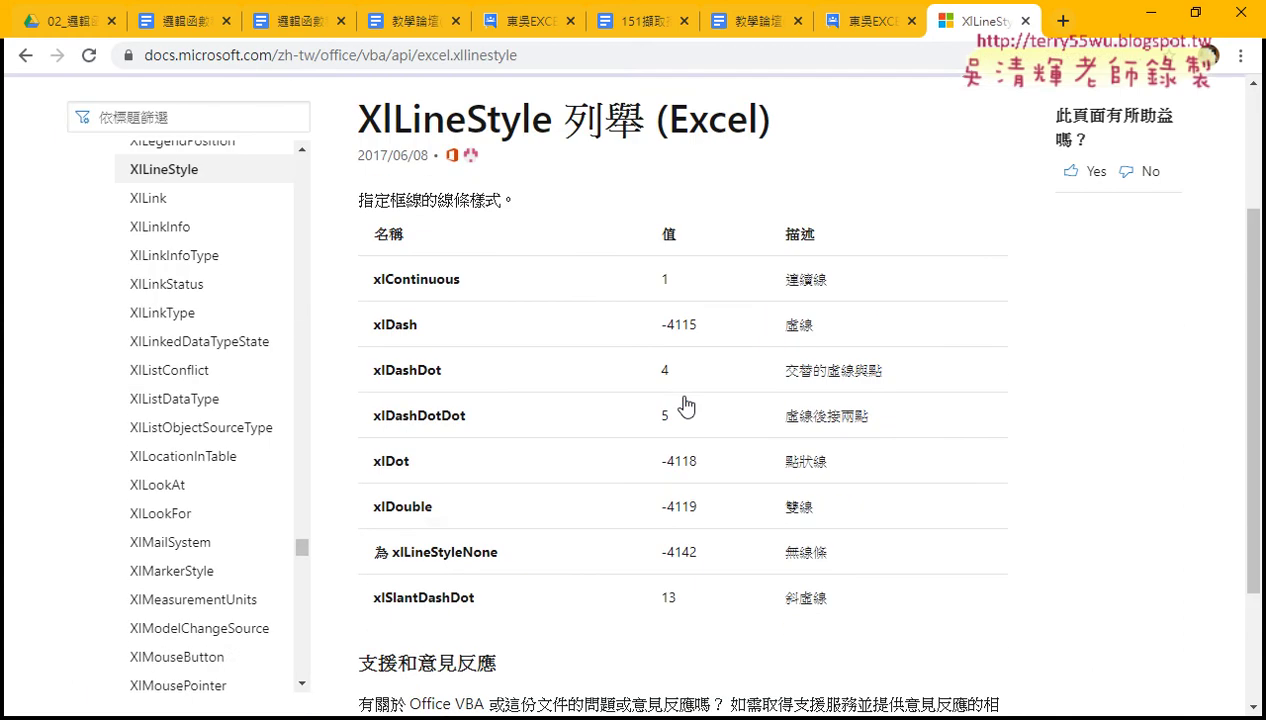
pyautogui.scroll(-1, 686, 404)
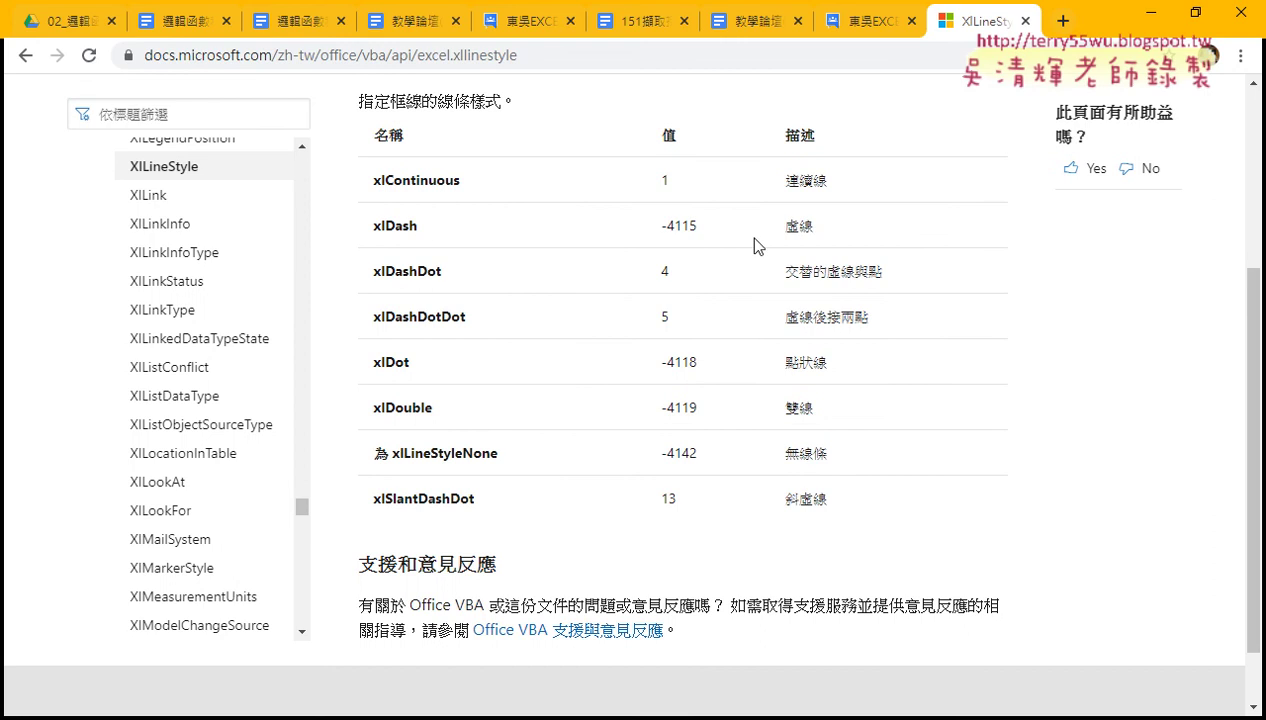
pyautogui.doubleClick(797, 226)
pyautogui.click(420, 234)
pyautogui.moveTo(420, 228); pyautogui.dragTo(370, 228)
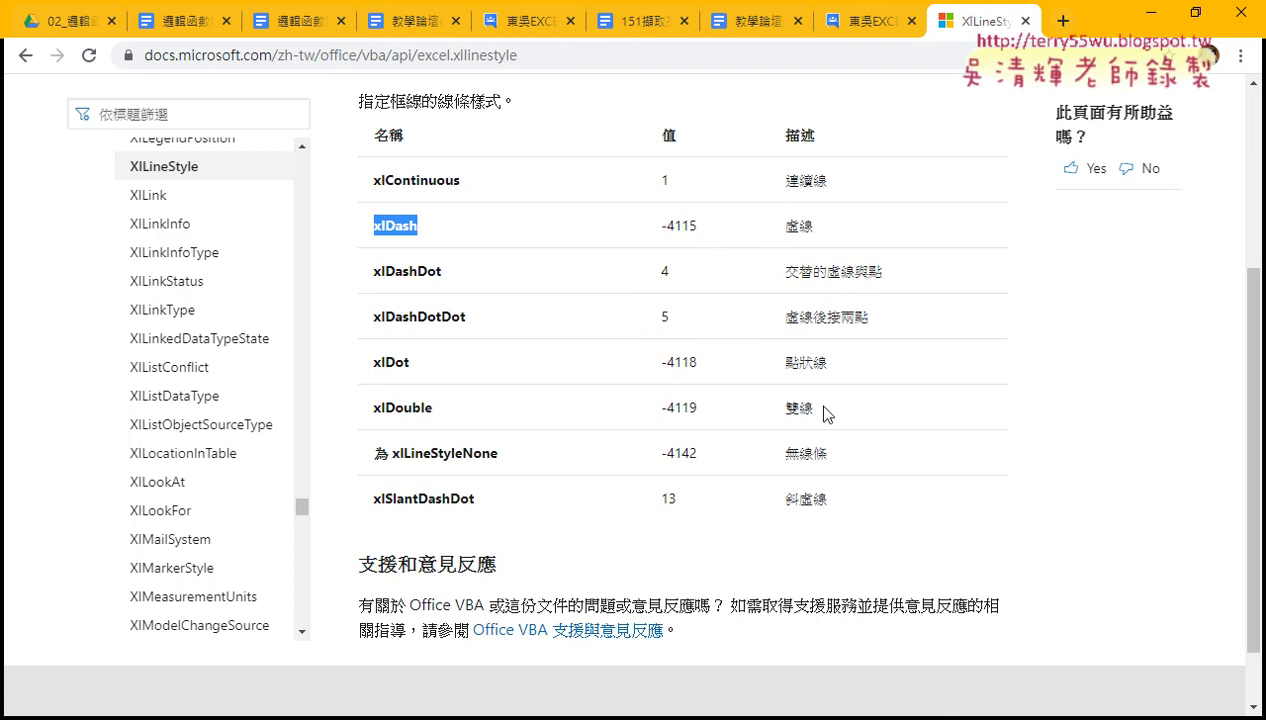
pyautogui.moveTo(822, 410); pyautogui.dragTo(785, 412)
pyautogui.moveTo(440, 410); pyautogui.dragTo(381, 408)
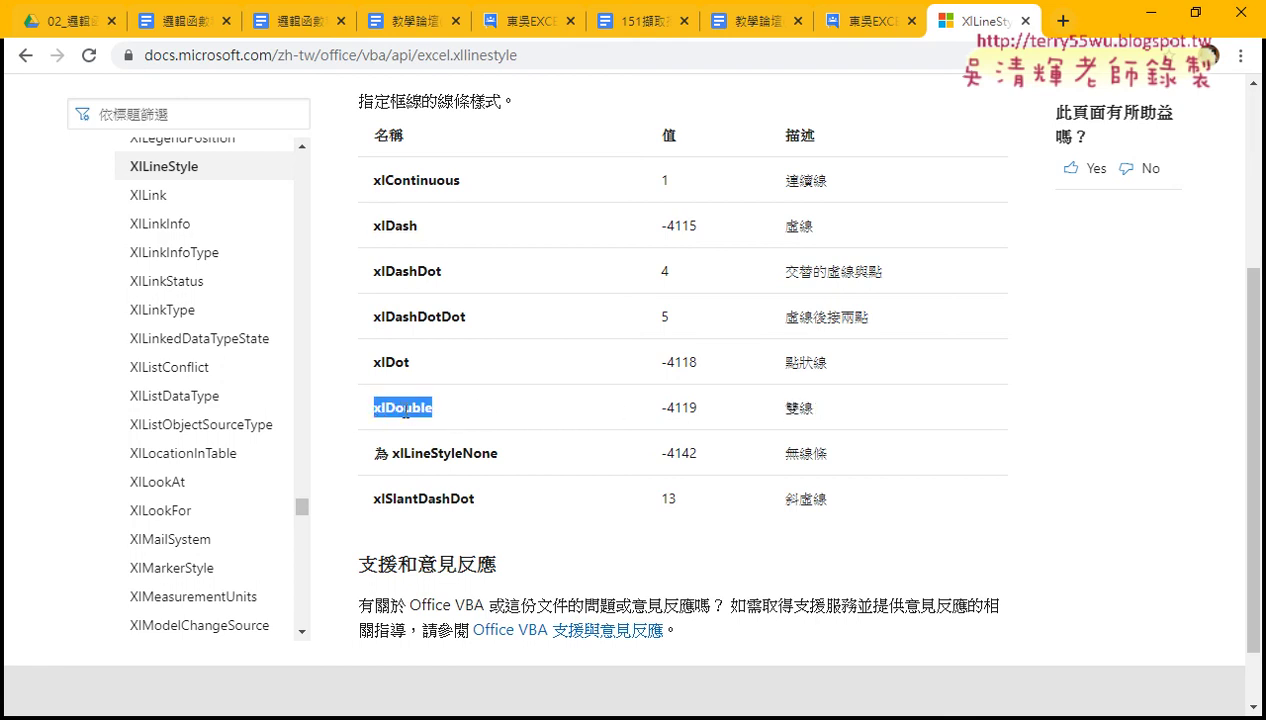
pyautogui.moveTo(700, 408); pyautogui.dragTo(658, 408)
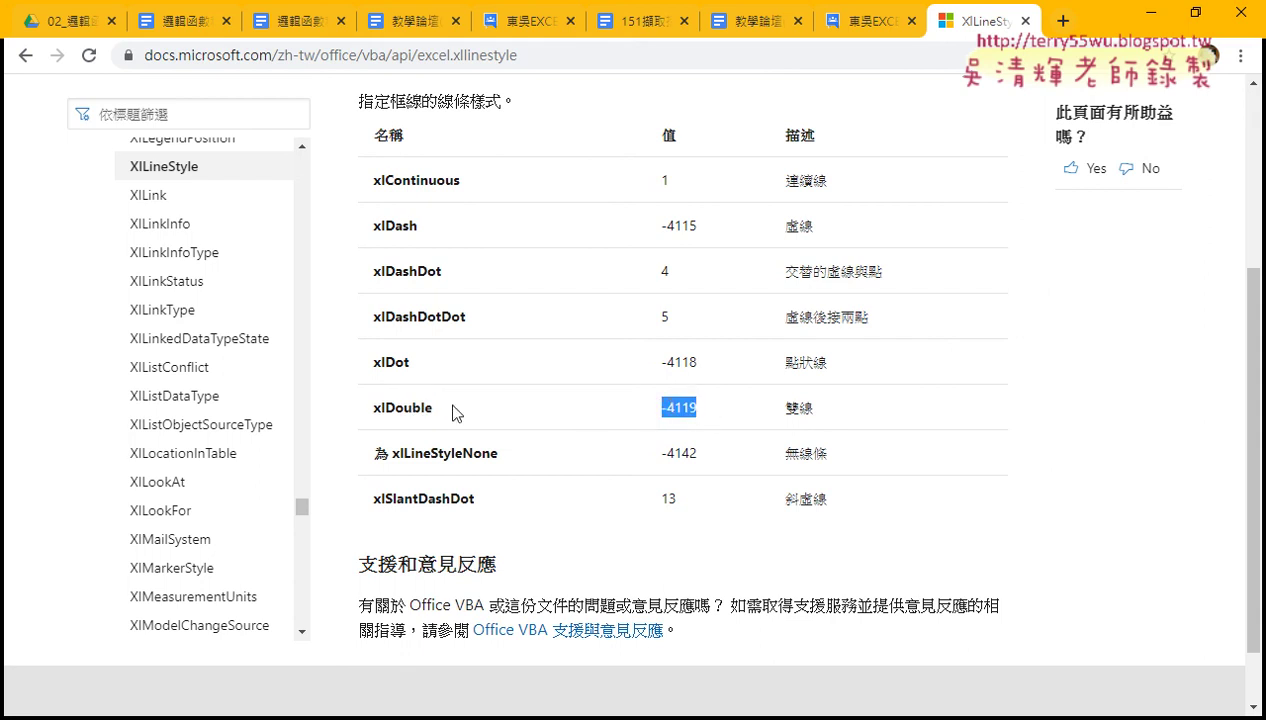
# Copy the name xlDouble and return to the VBA editor
pyautogui.moveTo(432, 408); pyautogui.dragTo(370, 408)
pyautogui.rightClick(397, 409)
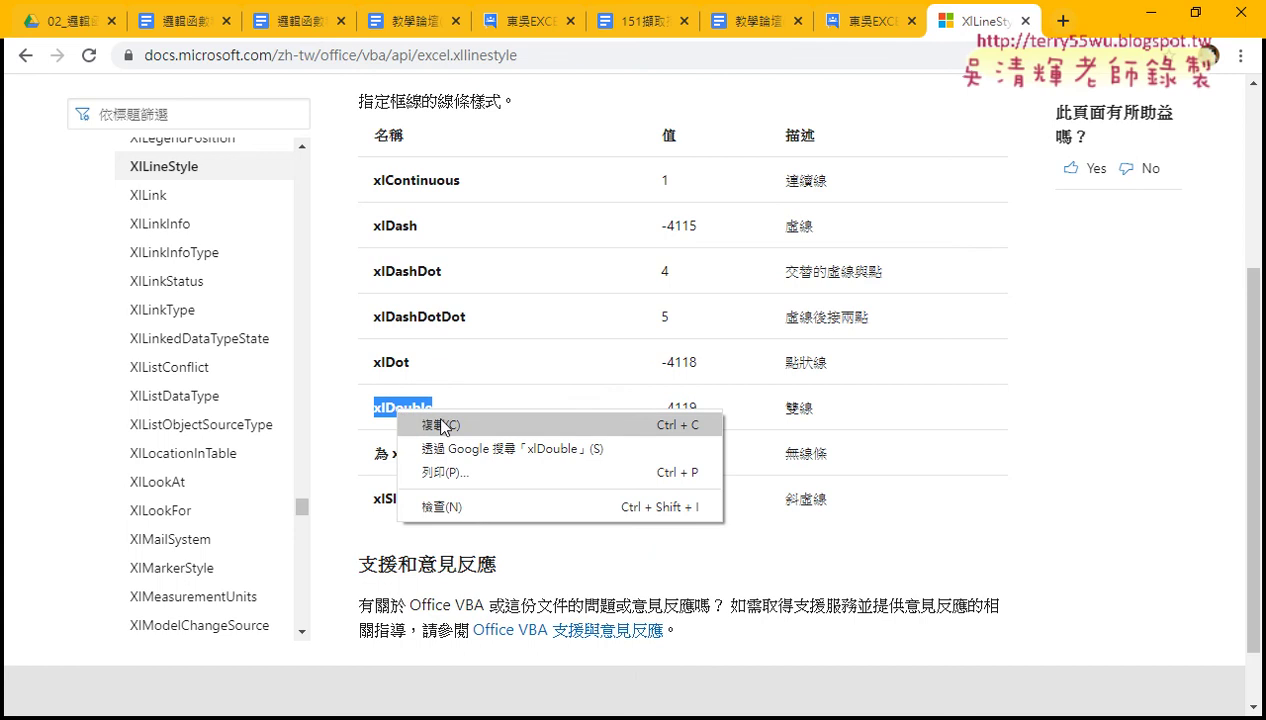
pyautogui.click(437, 424)
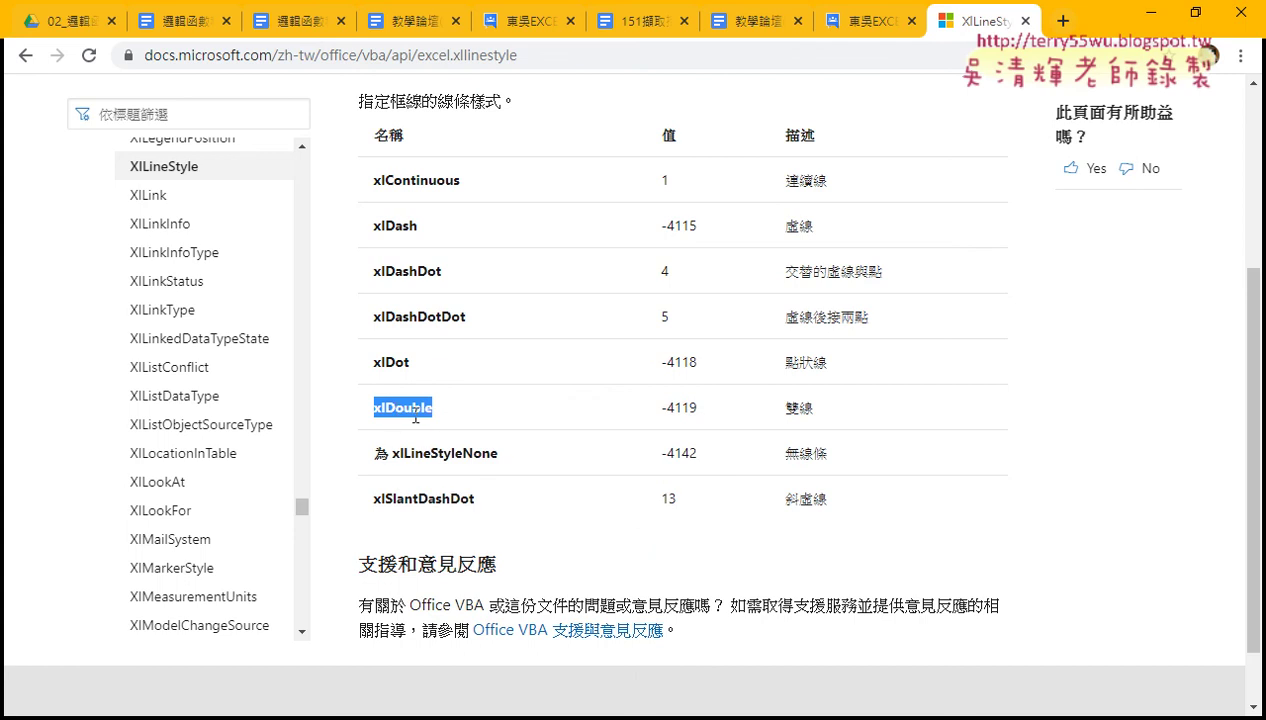
pyautogui.click(1149, 22)
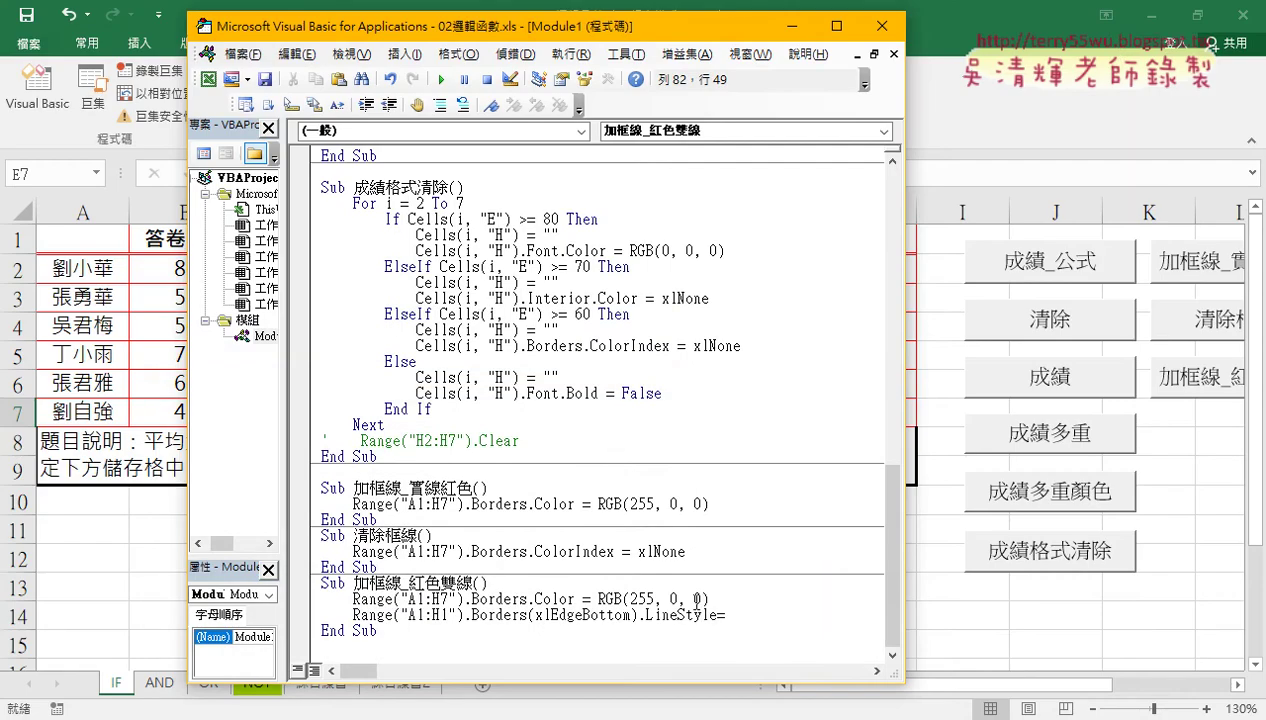
# Paste xlDouble after LineStyle= and run the 清除框線 macro to clear existing borders
pyautogui.click(745, 613)
pyautogui.write('xlDouble')
pyautogui.click(528, 551)
pyautogui.click(440, 80)
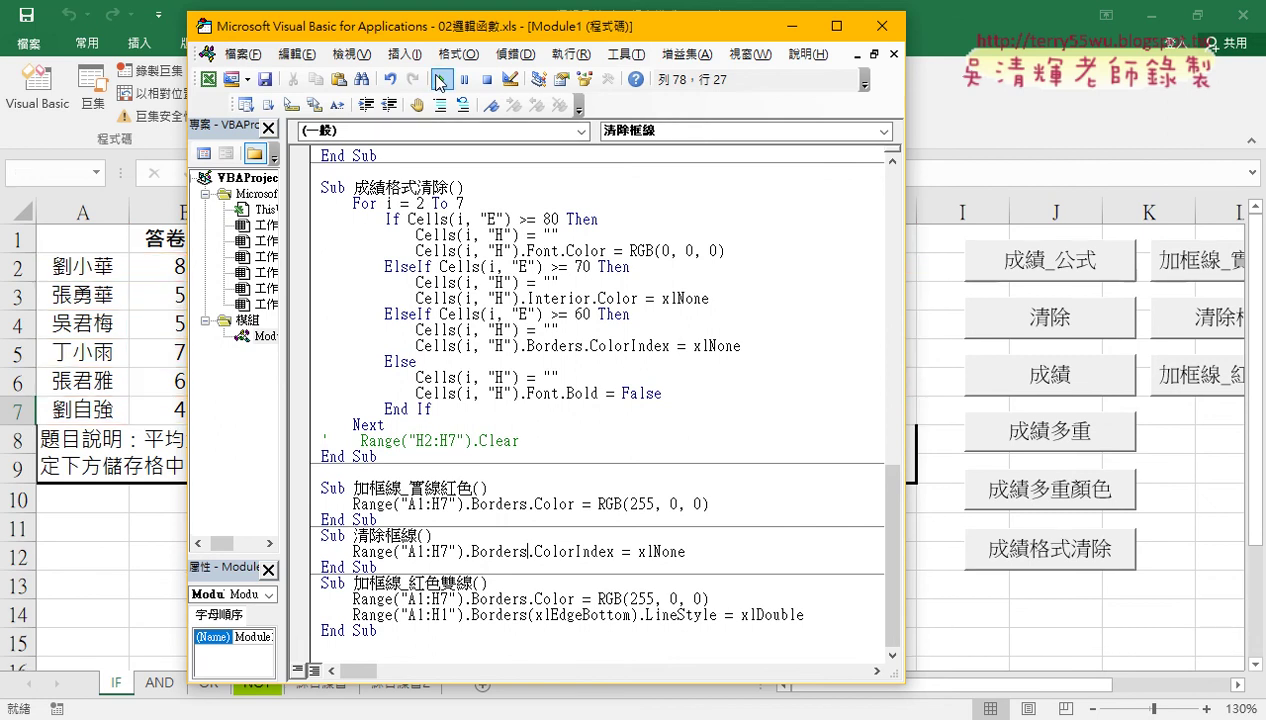
# Run 加框線_紅色雙線 and move the code window beside the table to view the borders
pyautogui.click(509, 614)
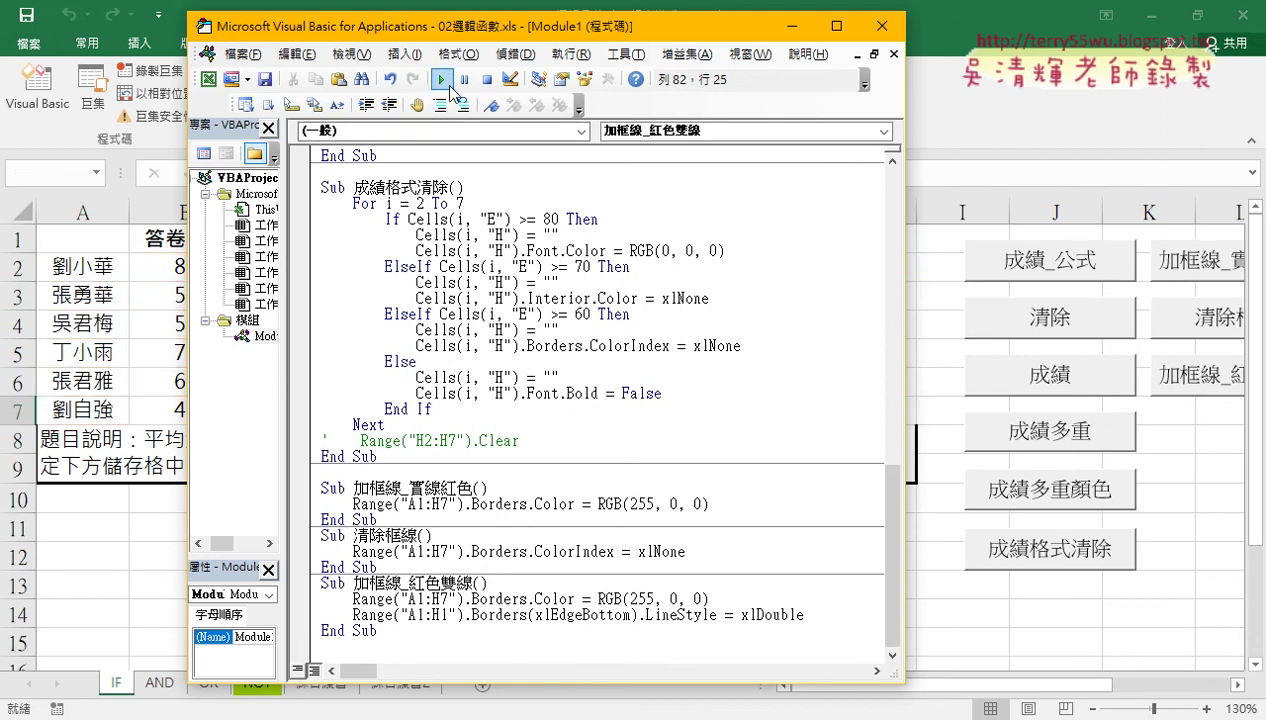
pyautogui.click(441, 80)
pyautogui.moveTo(473, 39); pyautogui.dragTo(475, 380)
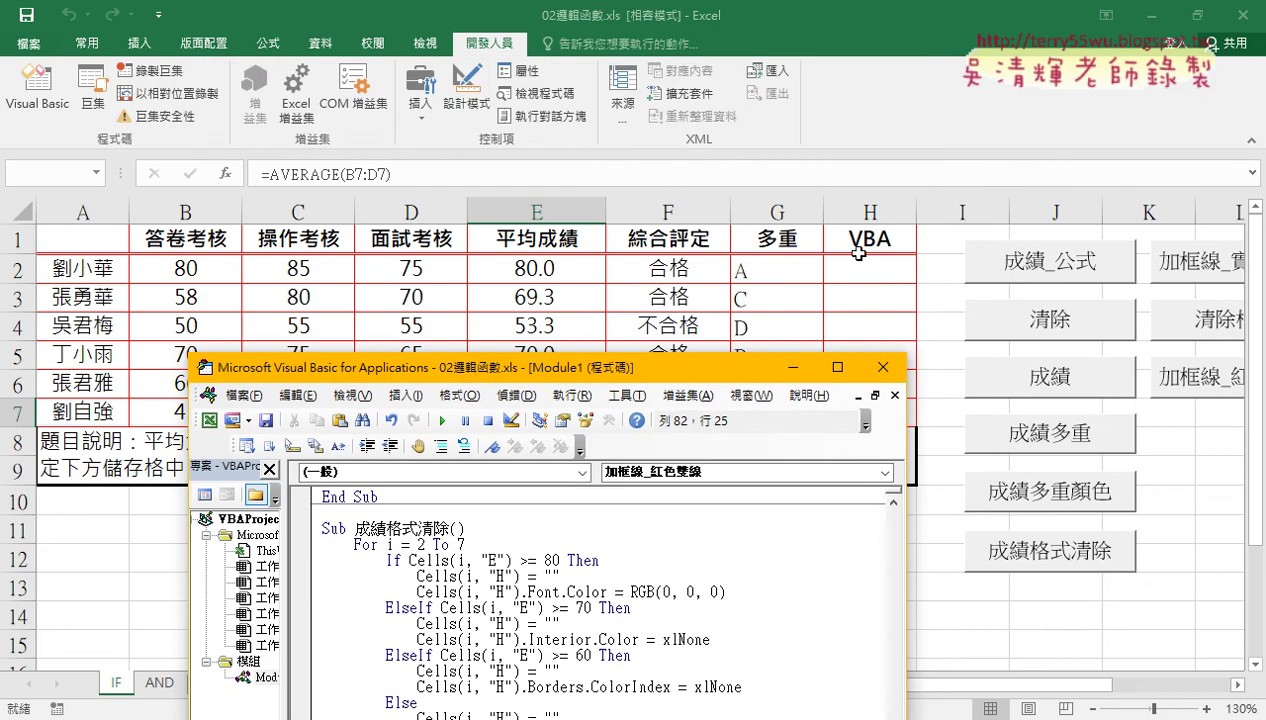
pyautogui.moveTo(698, 378); pyautogui.dragTo(870, 46)
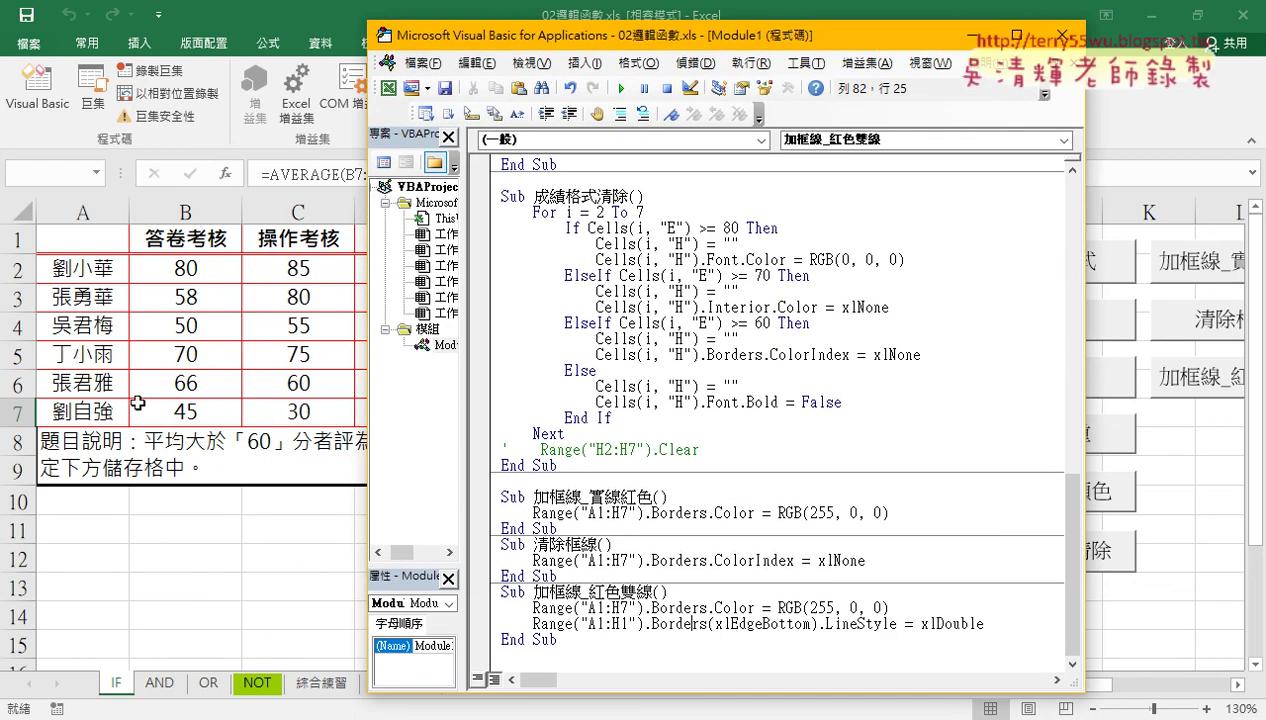
# Add a new line copying Range("A1:H1") and change it to Range("A1:A7")
pyautogui.click(1018, 624)
pyautogui.press('Return')
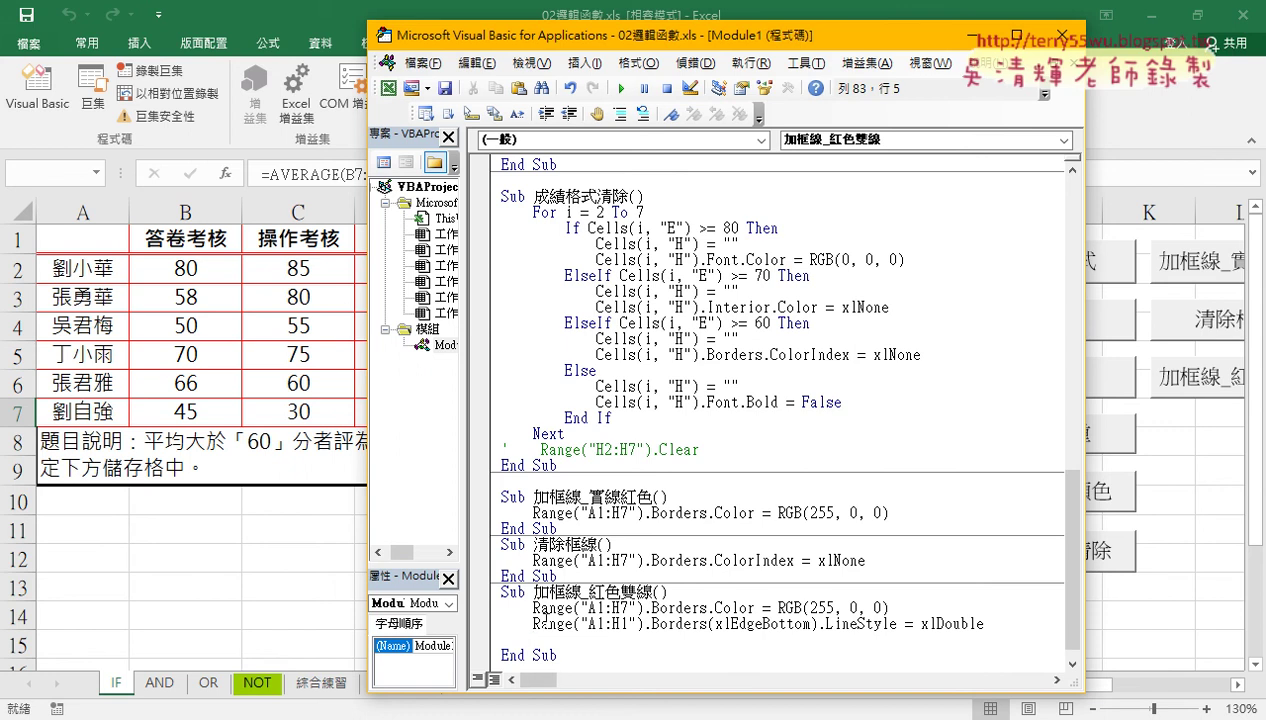
pyautogui.moveTo(532, 624)
pyautogui.mouseDown()
pyautogui.moveTo(642, 624)
pyautogui.moveTo(586, 644)
pyautogui.mouseUp()
pyautogui.write('Range("A1:H1")')
pyautogui.click(617, 640)
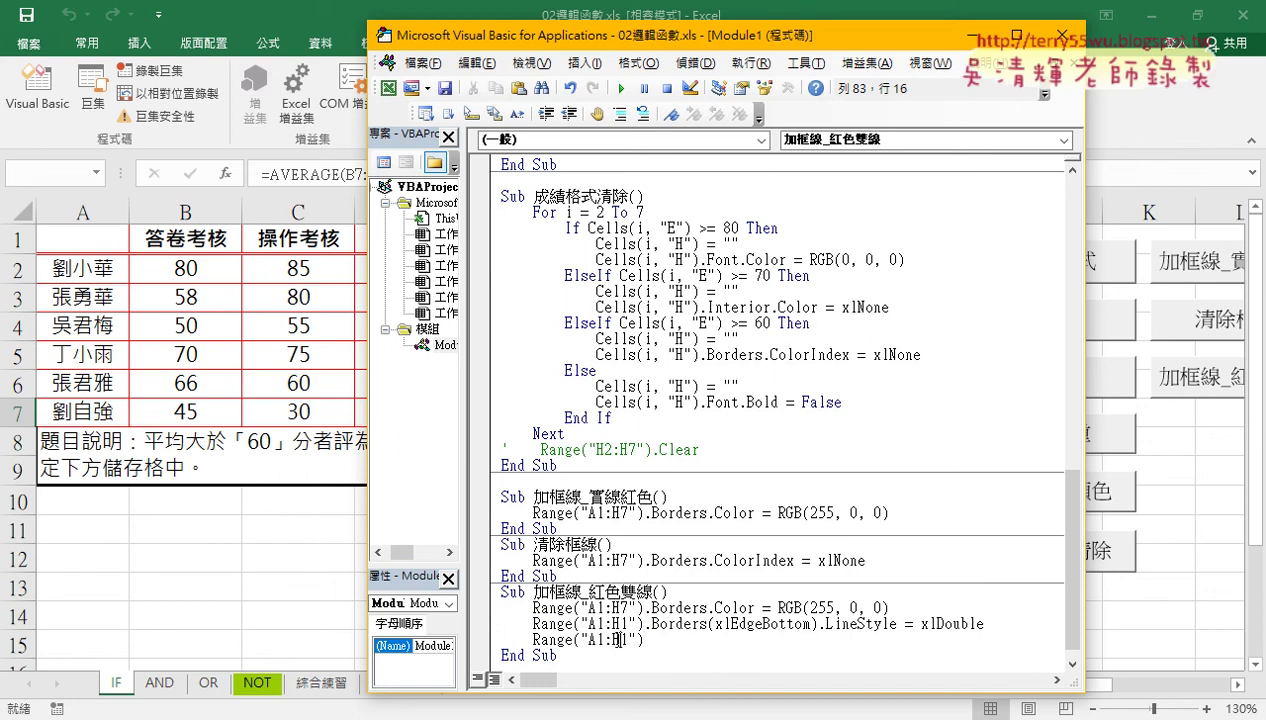
pyautogui.doubleClick(618, 640)
pyautogui.write('A7')
# Append .Borders(xlEdgeRight) and copy .LineStyle = xlDouble onto the A1:A7 line
pyautogui.press('Right')
pyautogui.press('Right')
pyautogui.write('.')
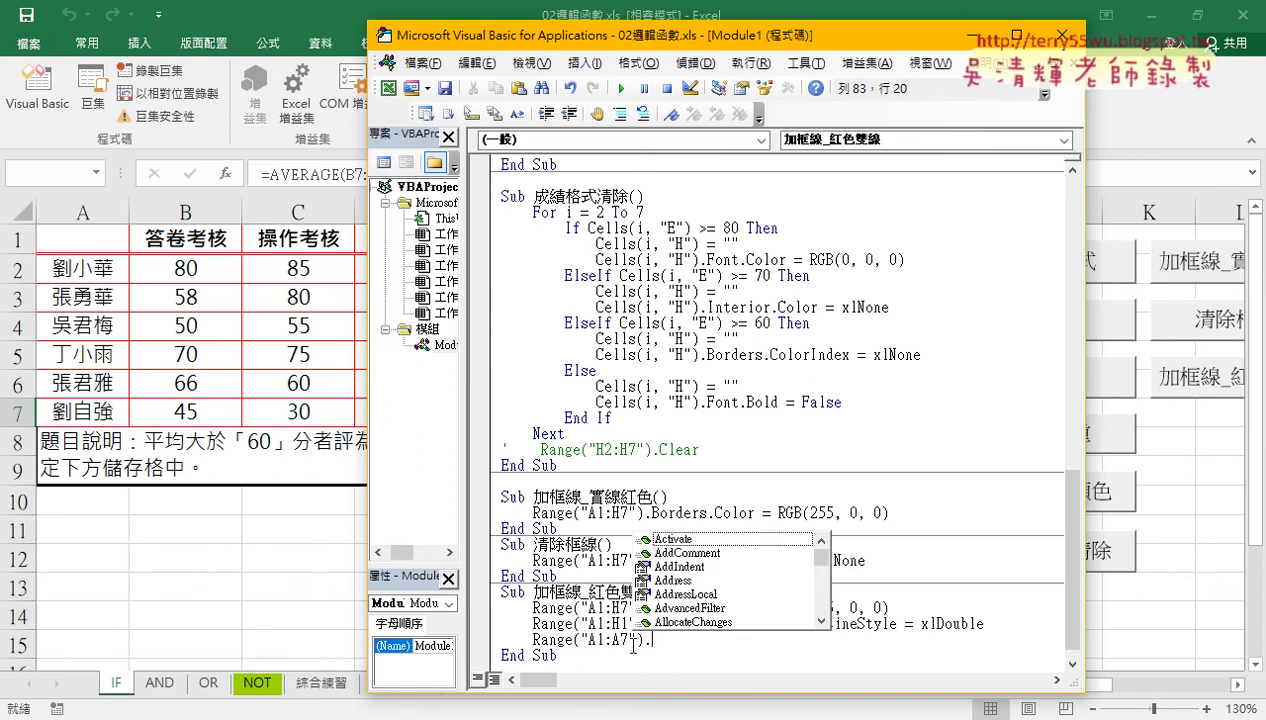
pyautogui.write('Borders')
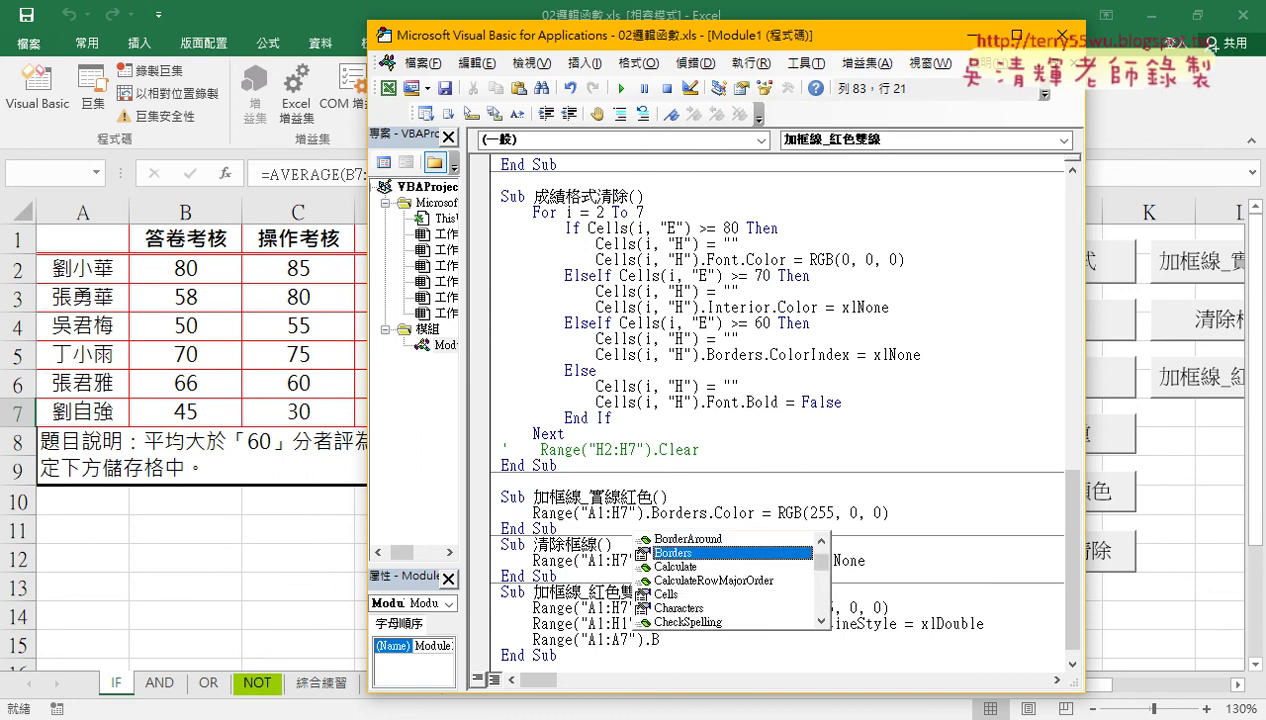
pyautogui.press('BackSpace')
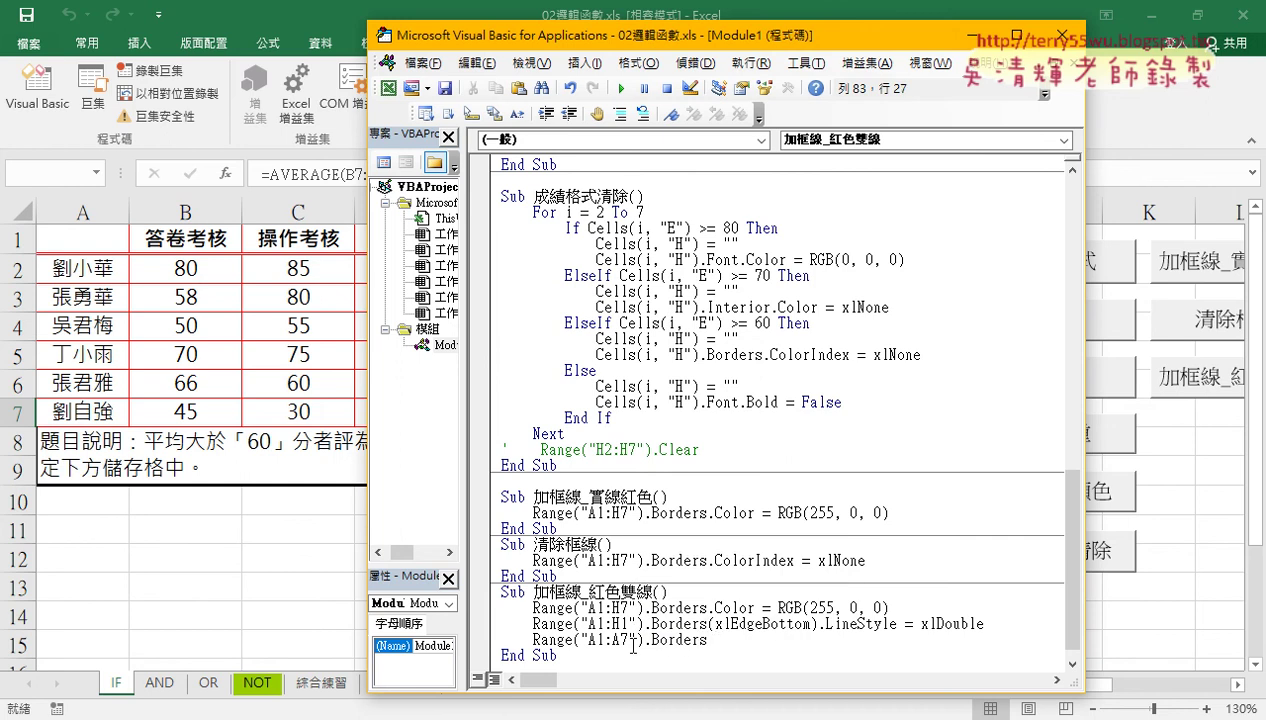
pyautogui.write('(')
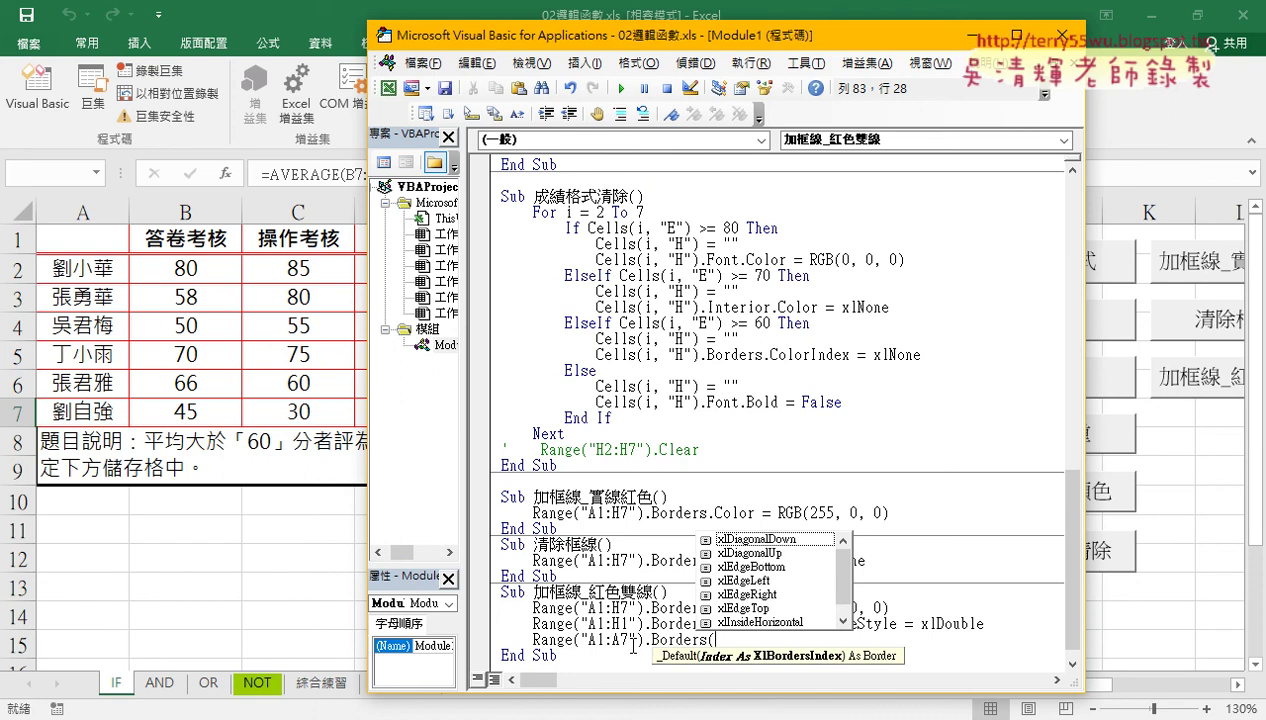
pyautogui.click(757, 596)
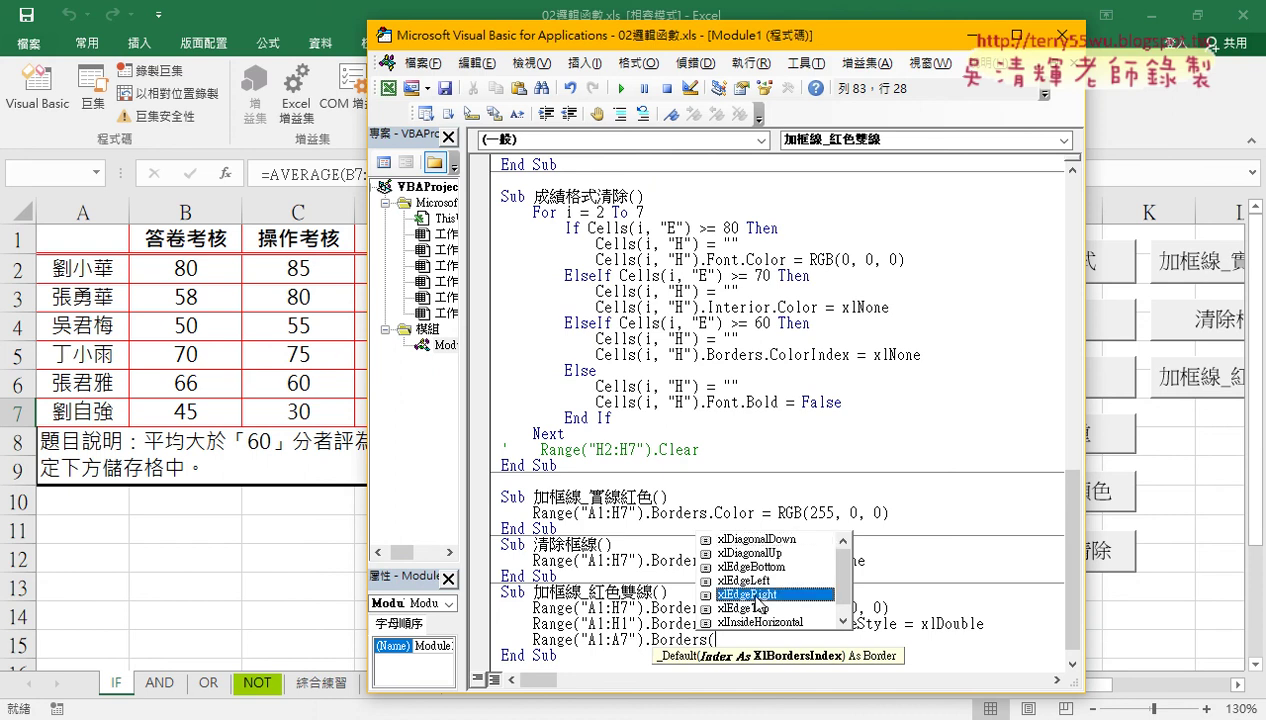
pyautogui.doubleClick(760, 597)
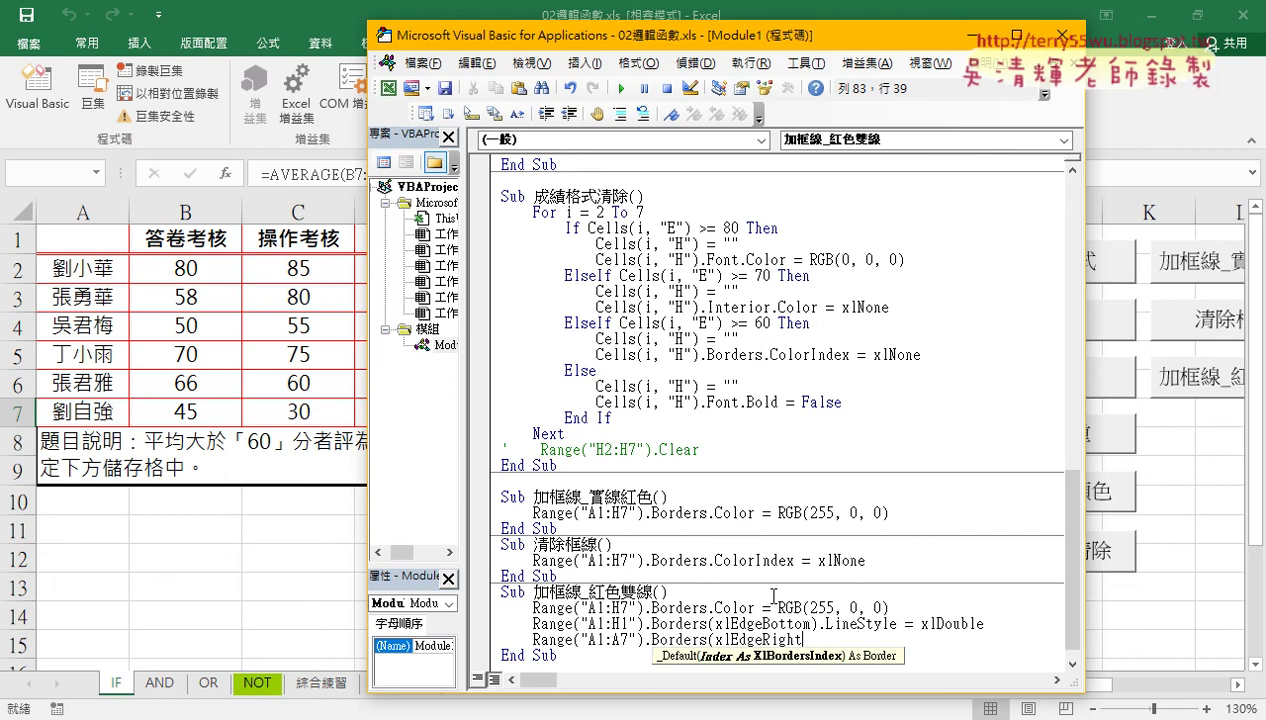
pyautogui.write(')')
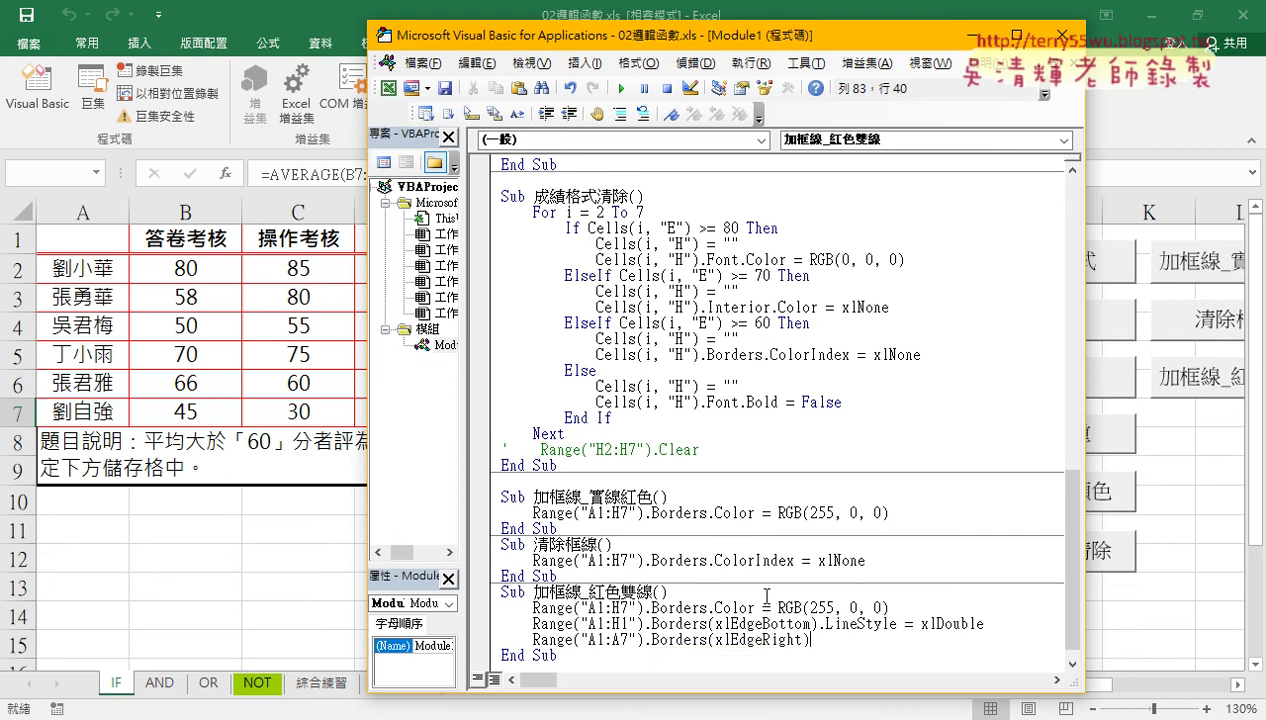
pyautogui.moveTo(822, 624); pyautogui.dragTo(984, 624)
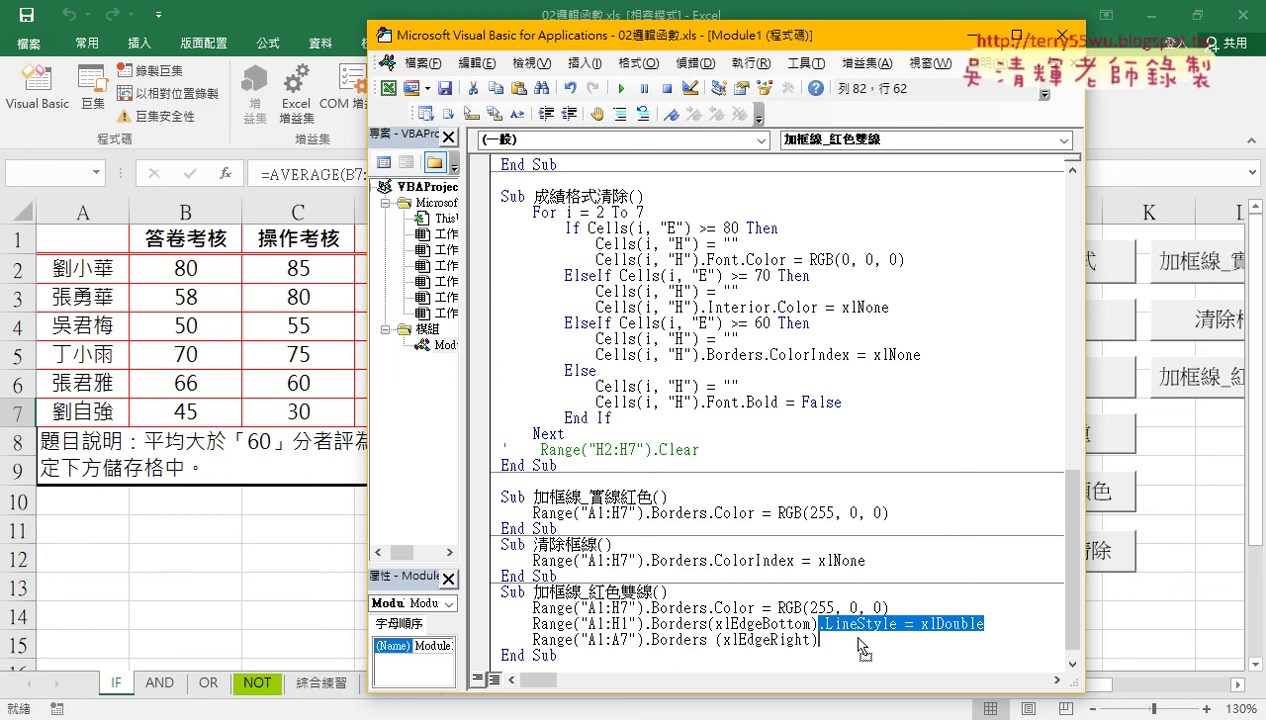
pyautogui.moveTo(858, 640); pyautogui.dragTo(858, 642)
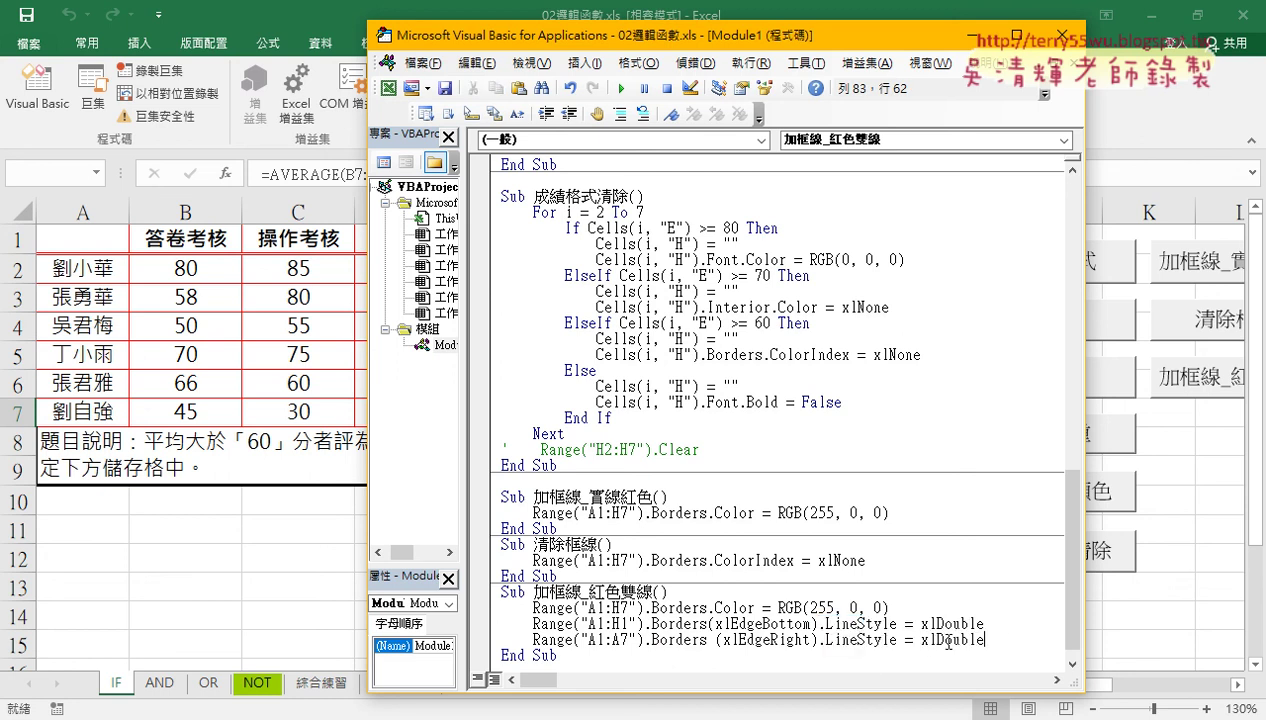
# Reformat the new line, highlight the red Borders.Color line to explain it, then switch to the XlLineStyle page
pyautogui.click(643, 113)
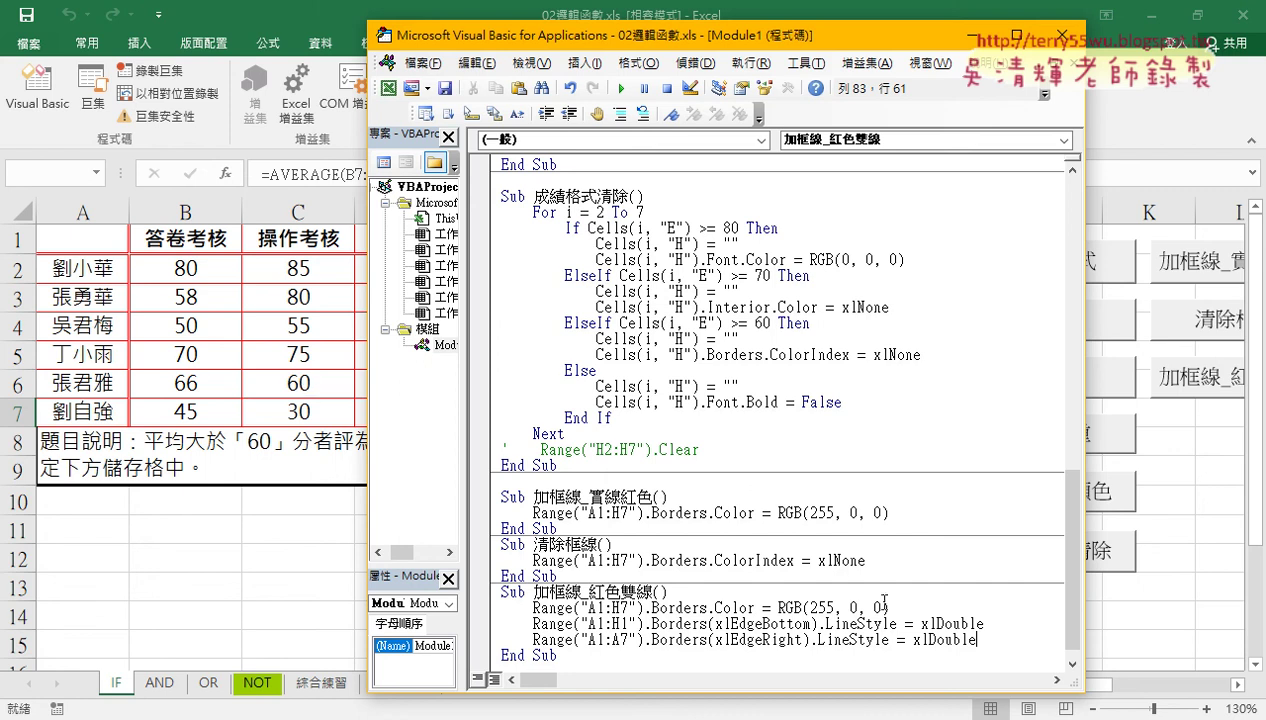
pyautogui.moveTo(890, 607); pyautogui.dragTo(540, 610)
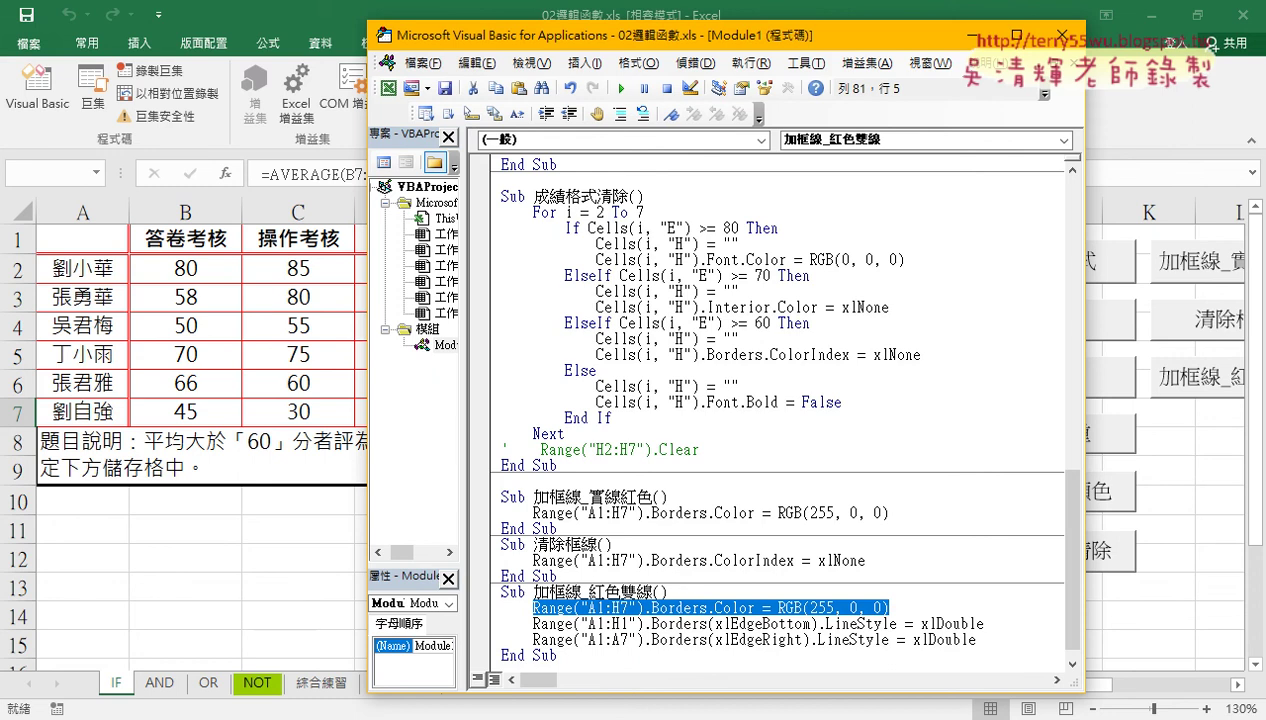
pyautogui.hotkey('alt', 'Tab')
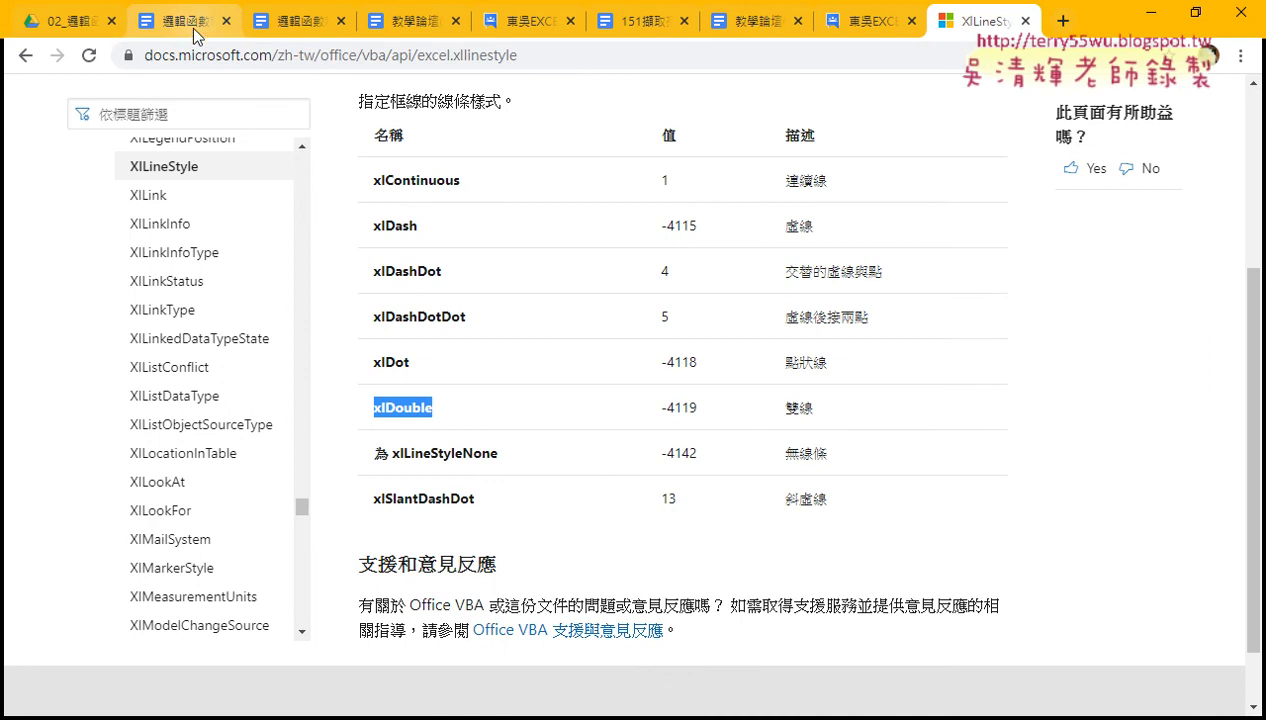
# Open 邏輯函數程式碼.docx in Google Docs and scroll to the 加框線_紅色雙線 reference code
pyautogui.click(303, 22)
pyautogui.scroll(-5, 515, 405)
pyautogui.scroll(-4, 920, 405)
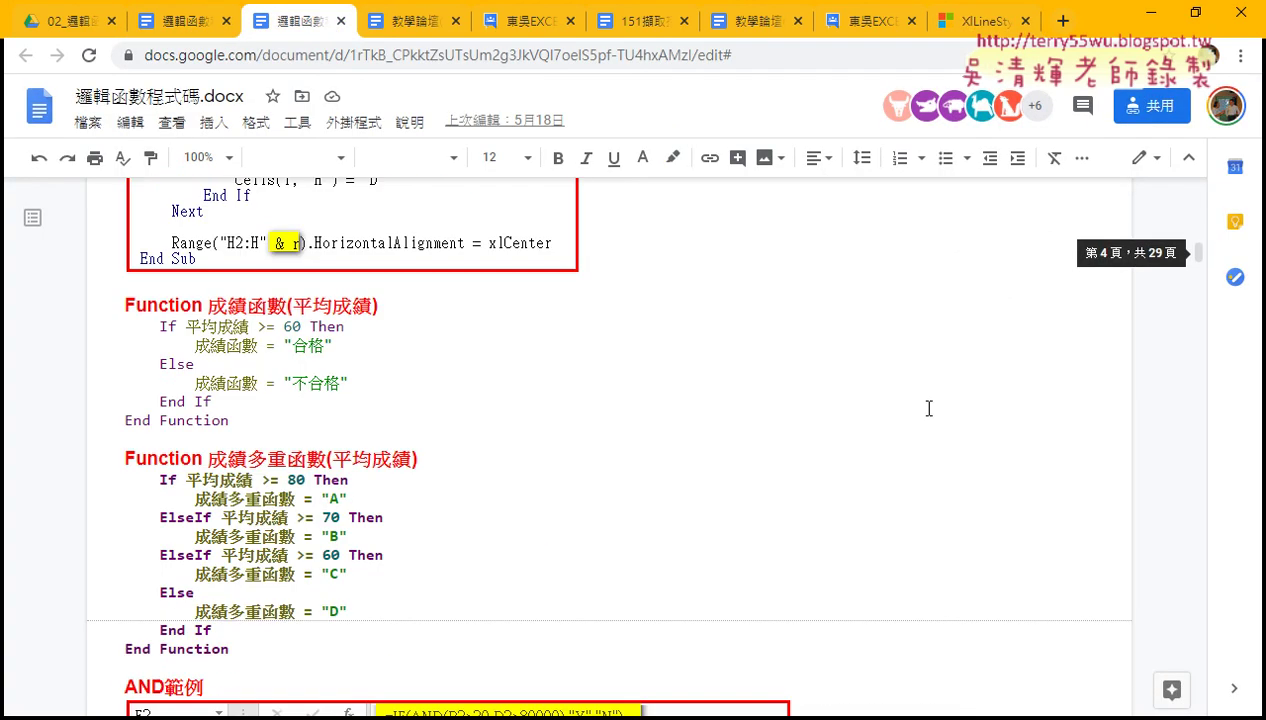
pyautogui.moveTo(1199, 260); pyautogui.dragTo(1192, 368)
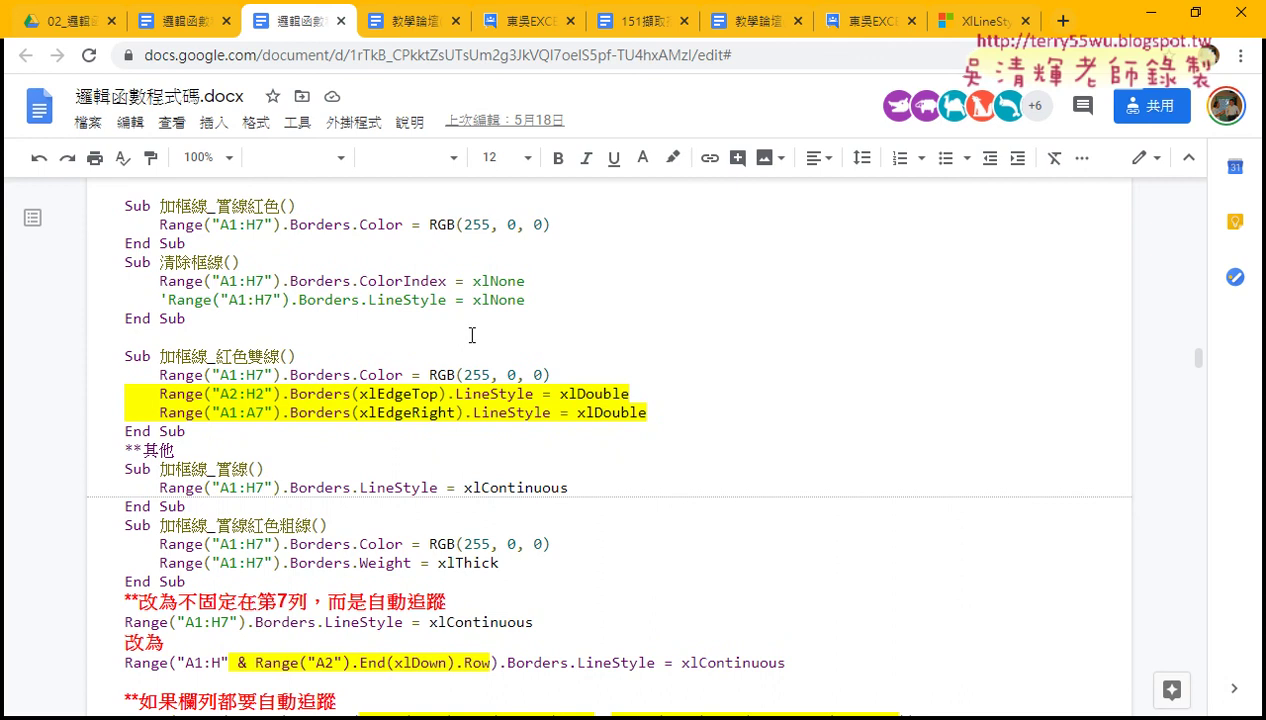